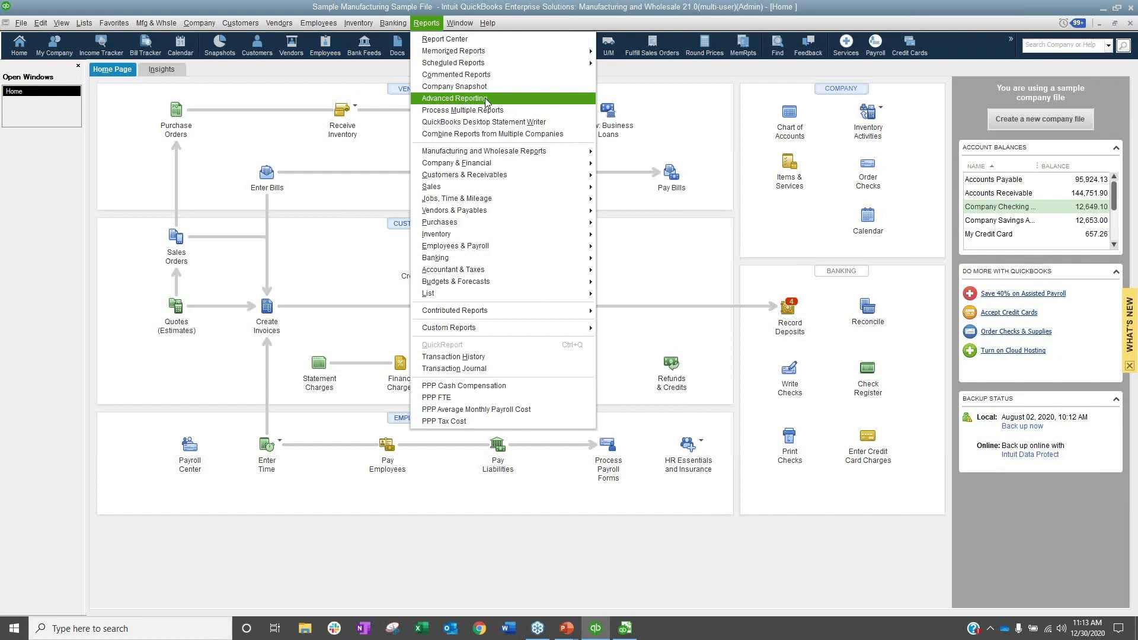
# - Switch from the company home page to the open Advanced Reporting window
pyautogui.press('Left')
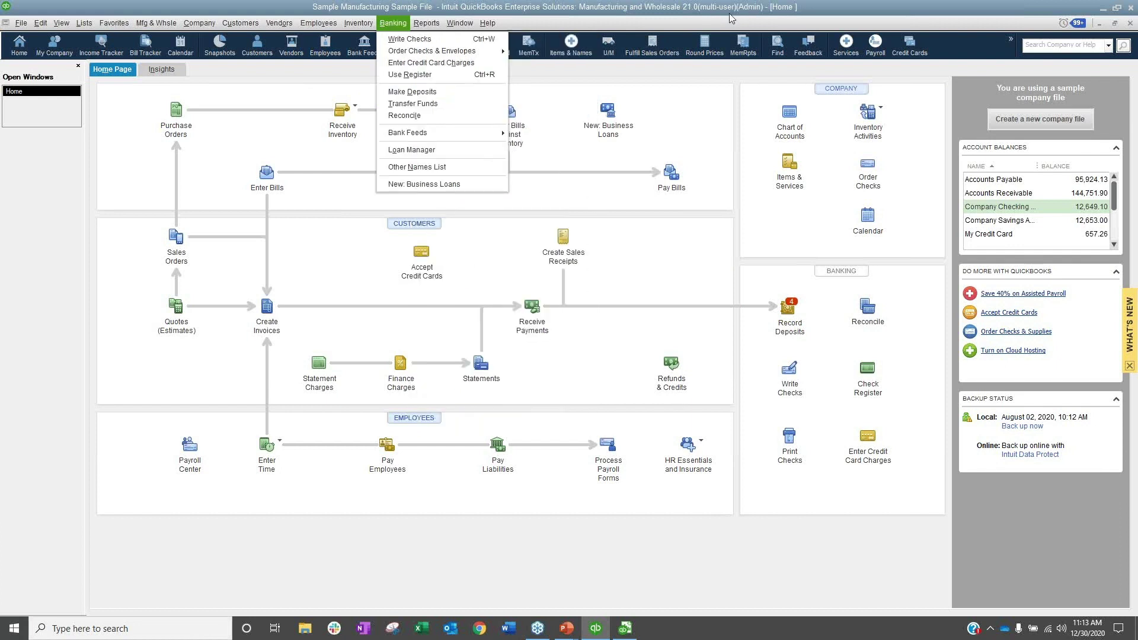
pyautogui.click(435, 27)
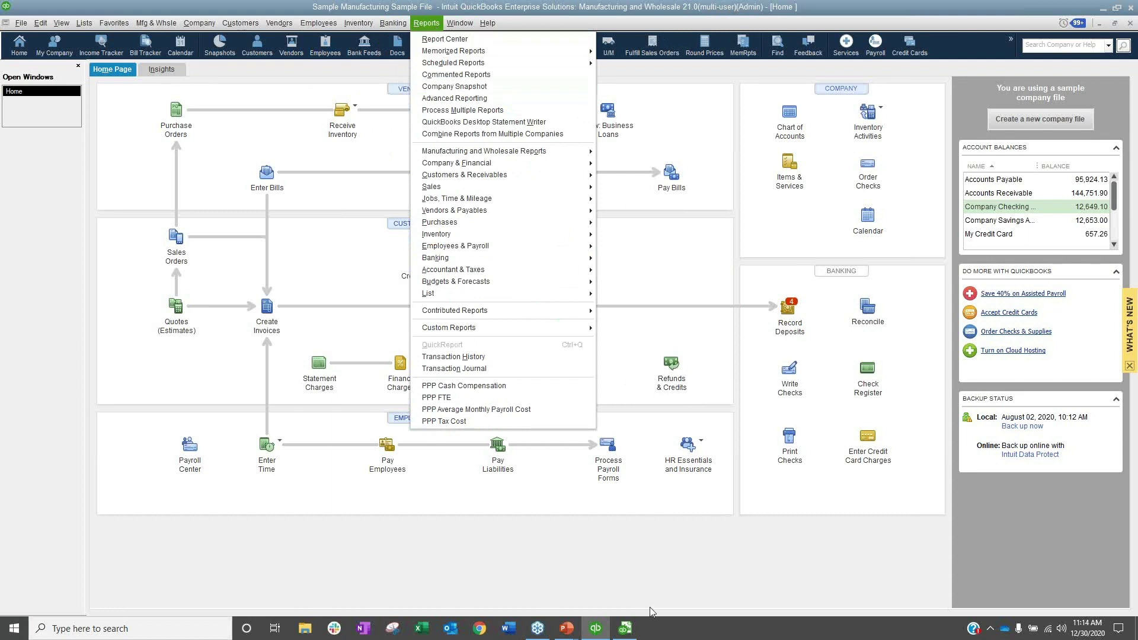
pyautogui.moveTo(631, 633)
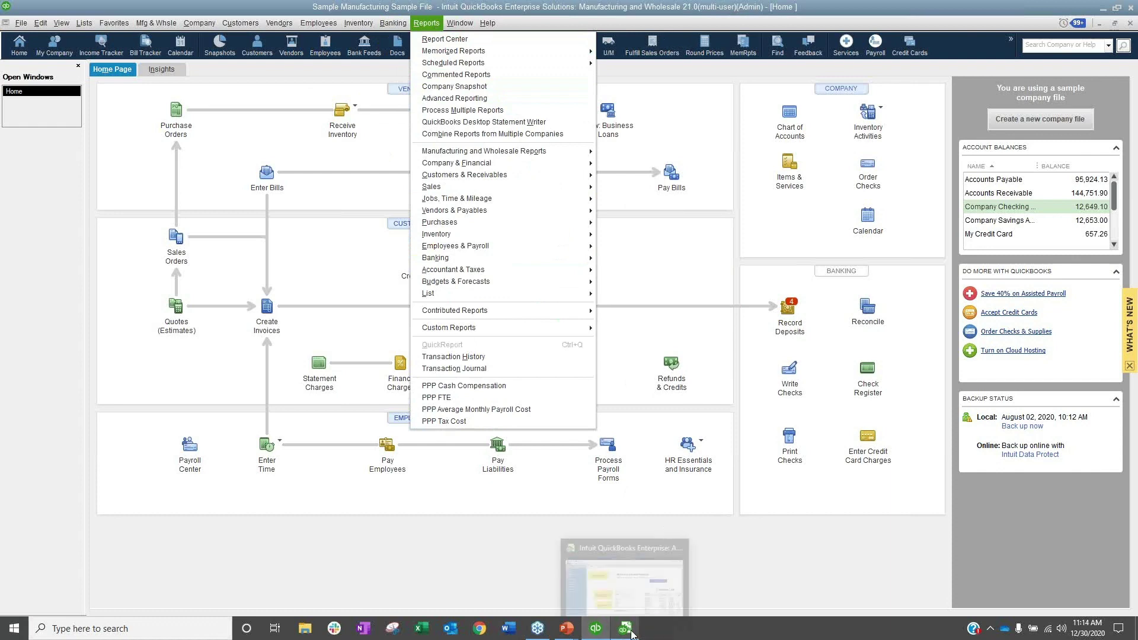
pyautogui.click(628, 630)
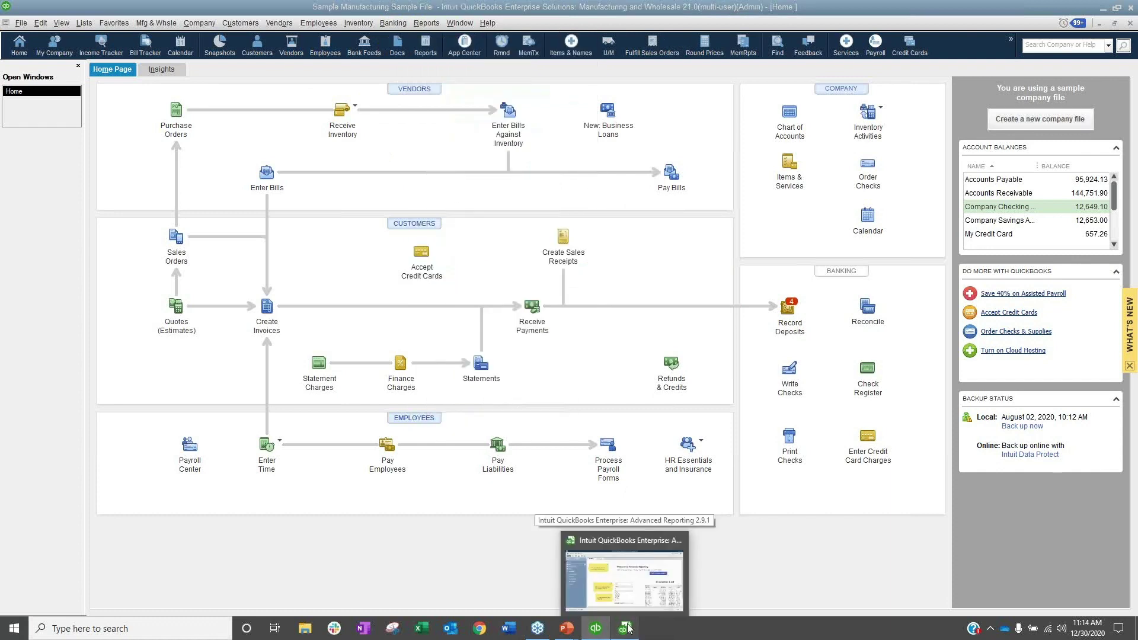
pyautogui.click(628, 630)
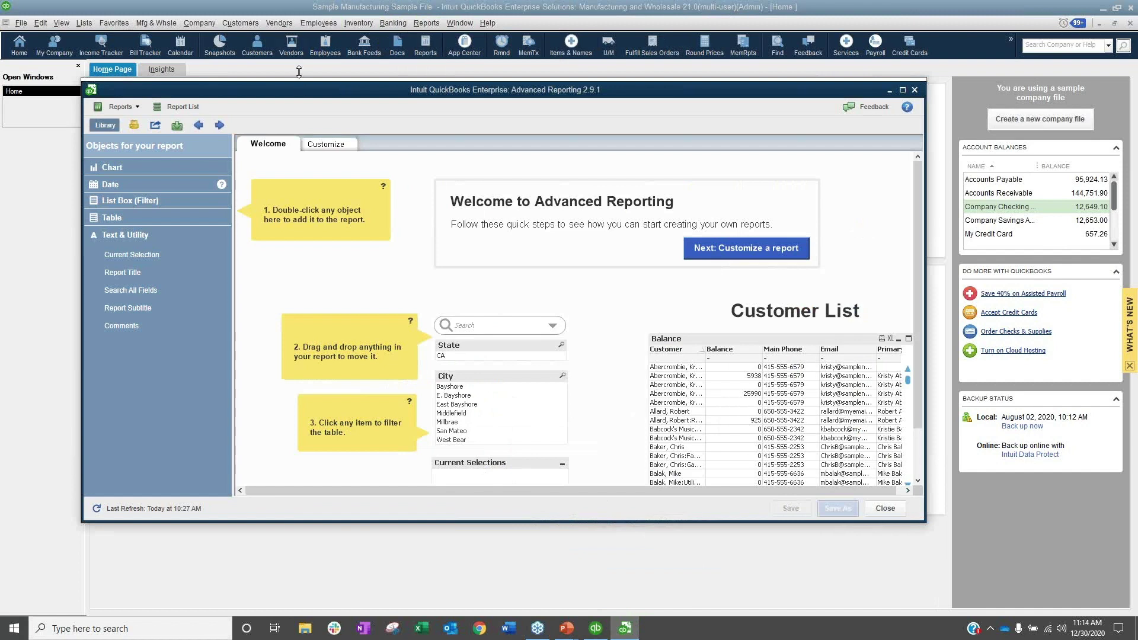
# - Enlarge the Advanced Reporting window so it covers most of the screen
pyautogui.moveTo(298, 71); pyautogui.dragTo(175, 30)
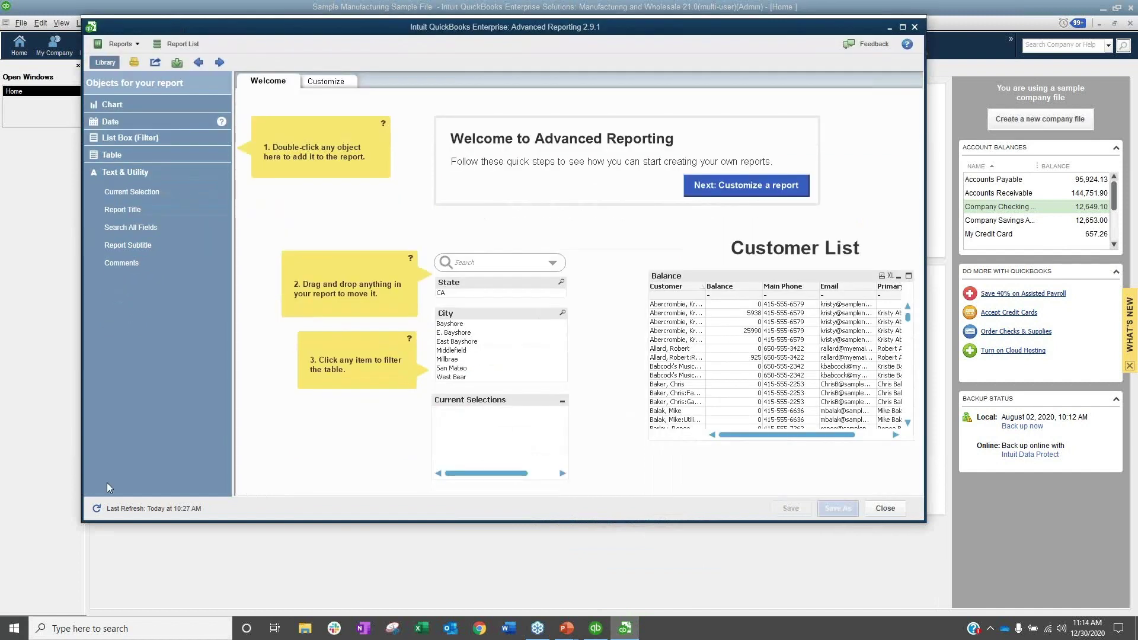
pyautogui.moveTo(28, 555); pyautogui.dragTo(9, 563)
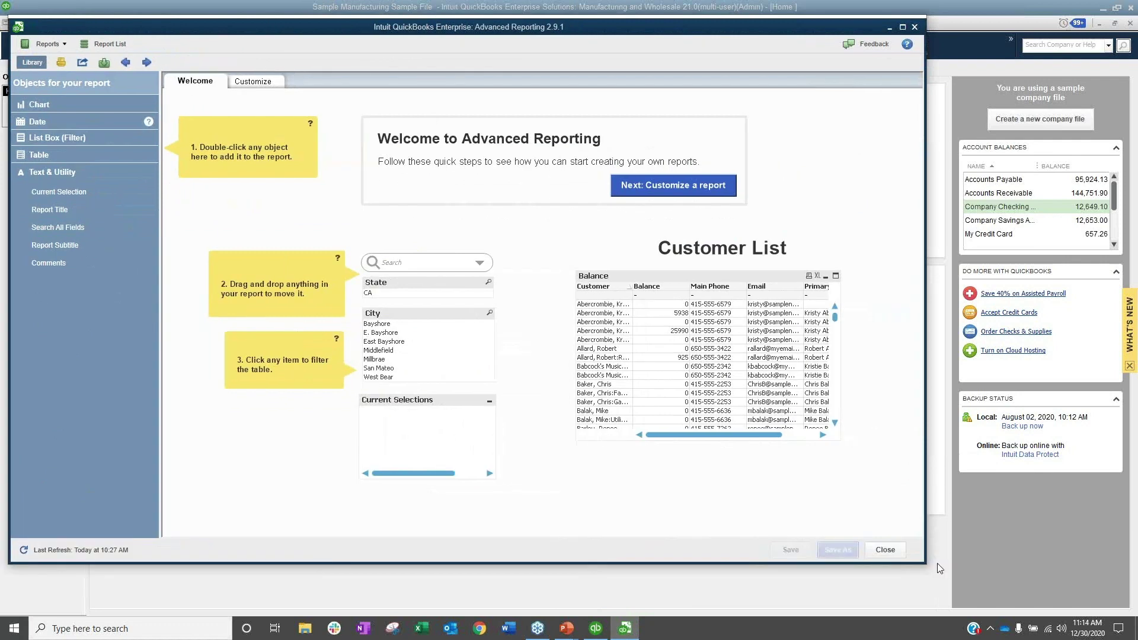
pyautogui.moveTo(925, 563); pyautogui.dragTo(1125, 593)
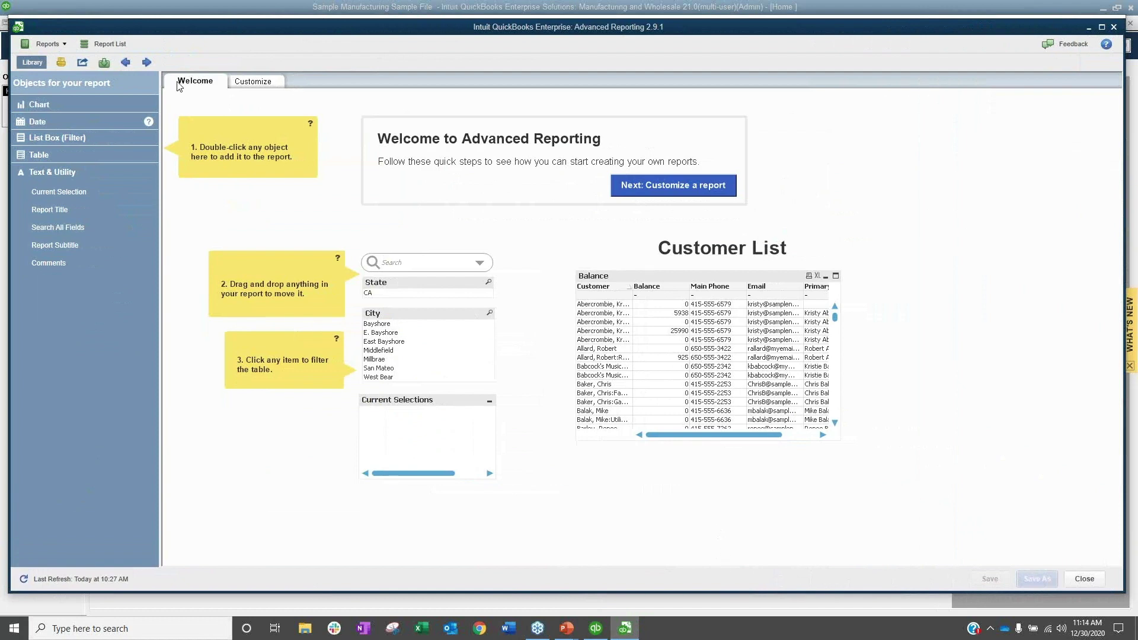
# - Open the Commissions by Sales report from the report list and make more vertical room for the reporting window
pyautogui.click(120, 47)
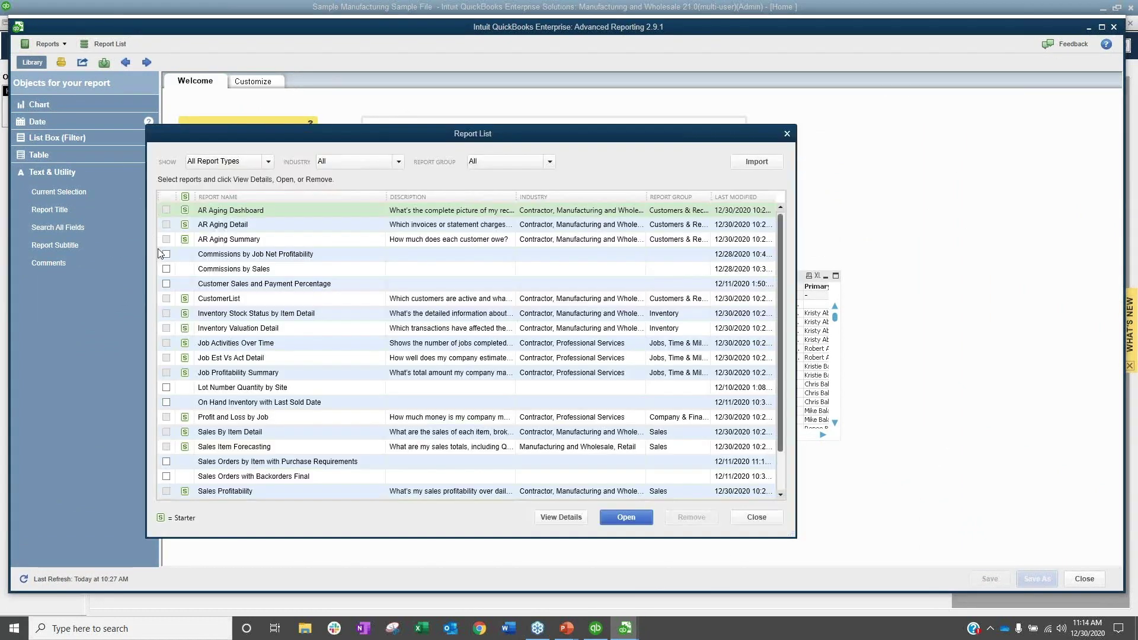
pyautogui.click(236, 270)
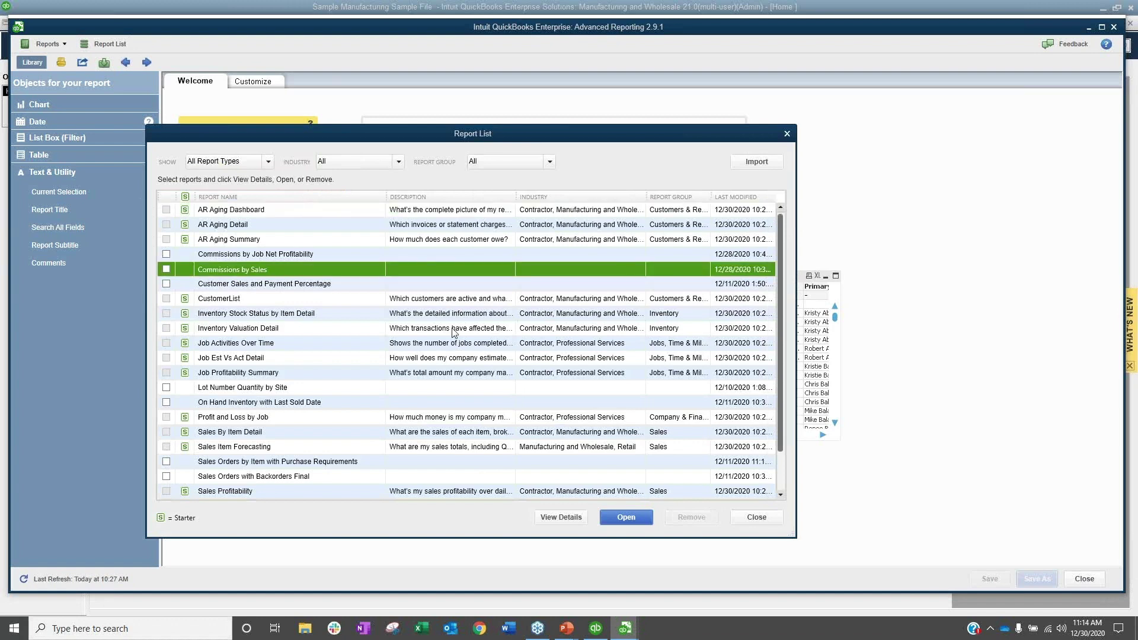
pyautogui.click(638, 522)
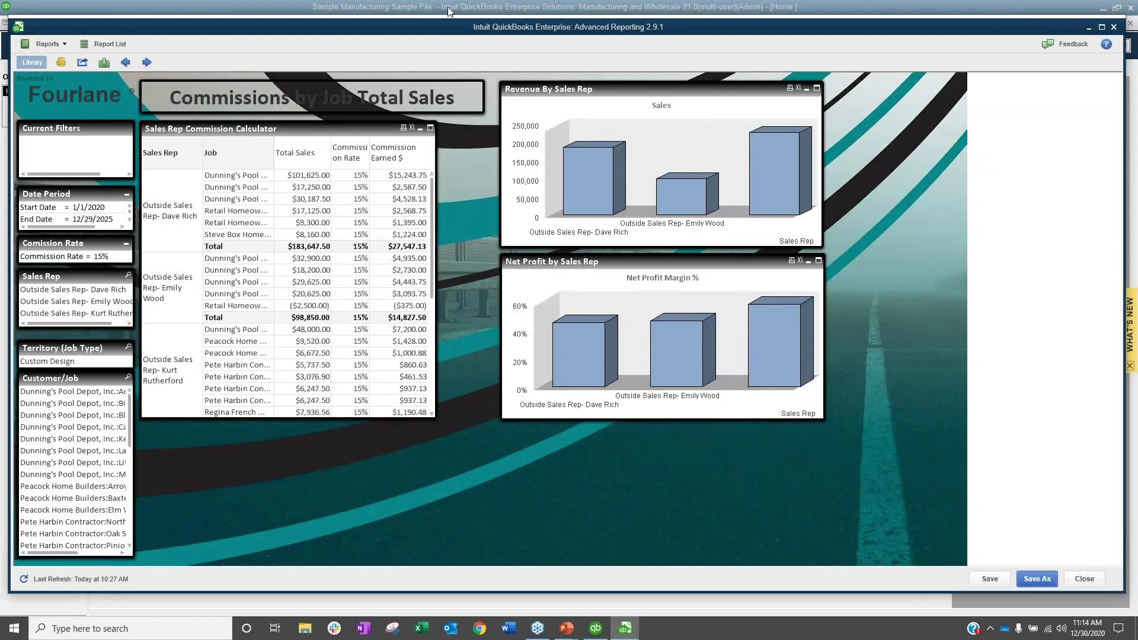
pyautogui.moveTo(449, 16); pyautogui.dragTo(449, 1)
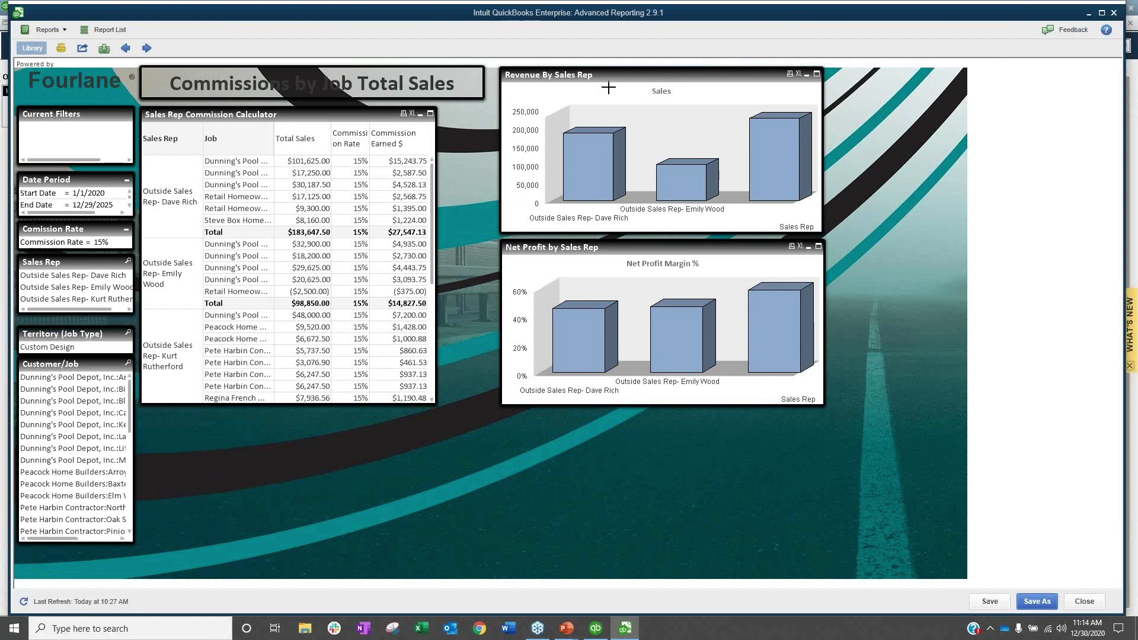
# - Spread out the report layout by moving both sales rep charts, the commission calculator and the Date Period box further right
pyautogui.moveTo(608, 88); pyautogui.dragTo(797, 71)
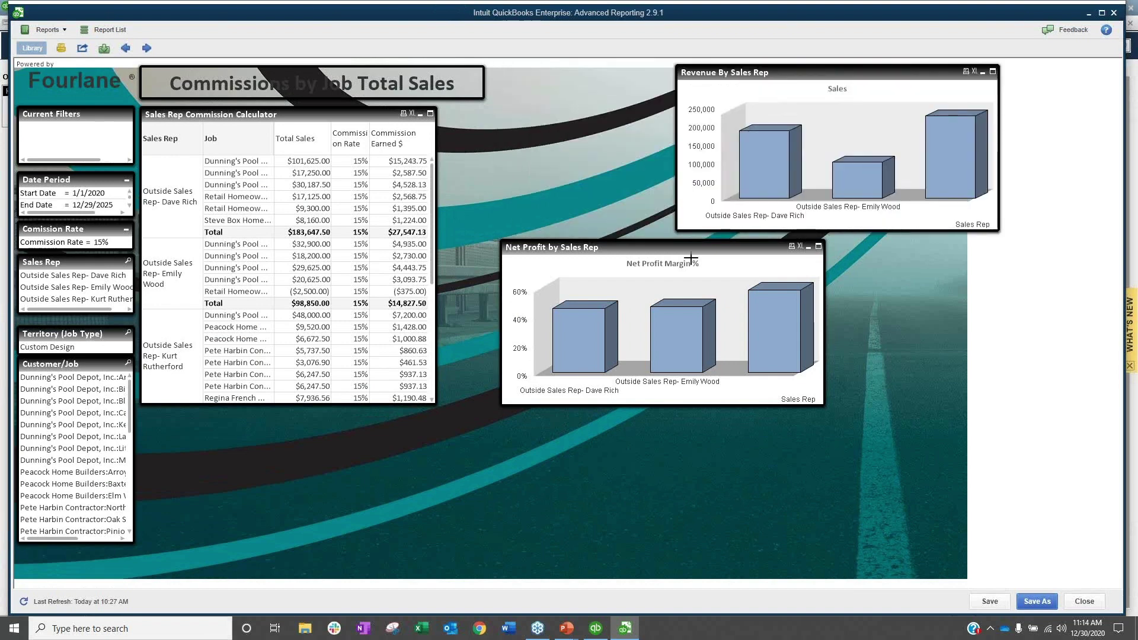
pyautogui.moveTo(689, 252); pyautogui.dragTo(863, 246)
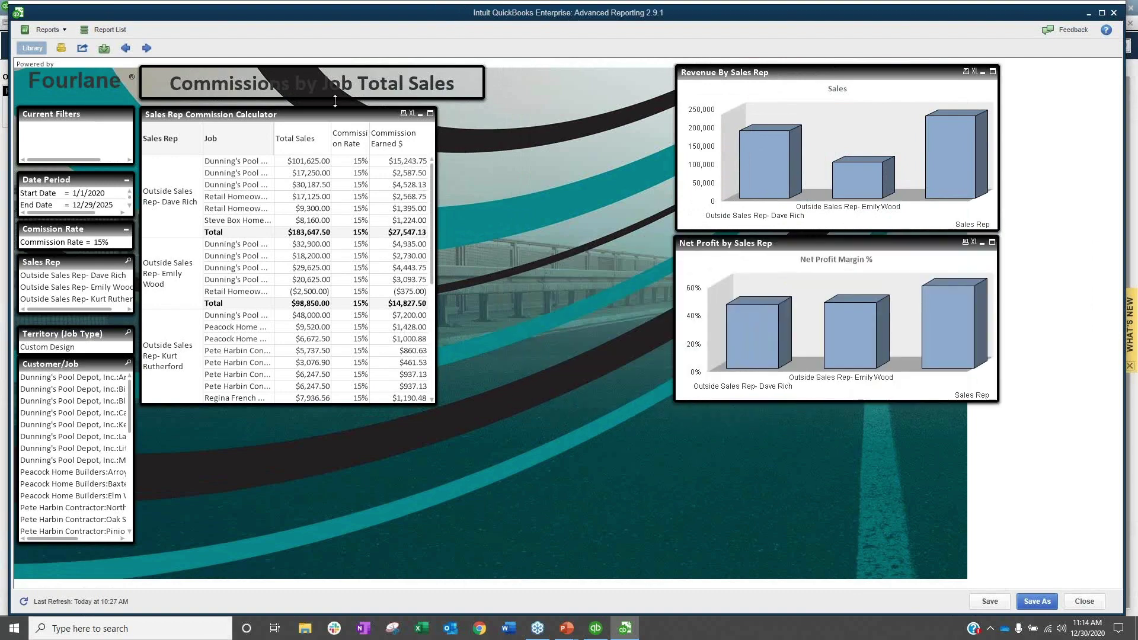
pyautogui.moveTo(335, 101); pyautogui.dragTo(445, 113)
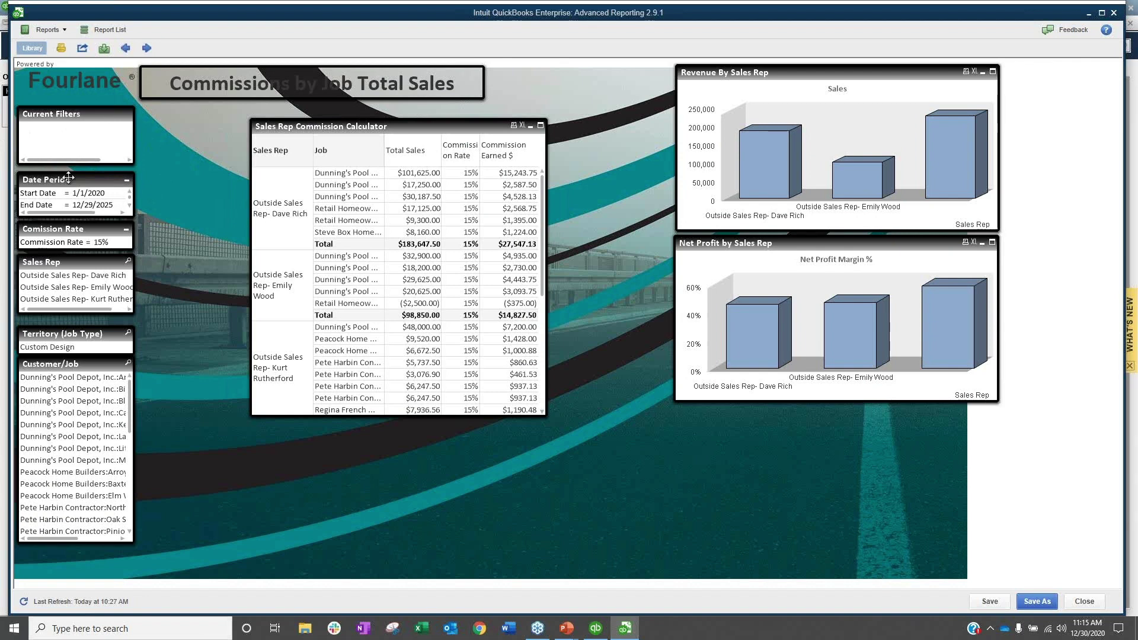
pyautogui.moveTo(69, 177); pyautogui.dragTo(170, 178)
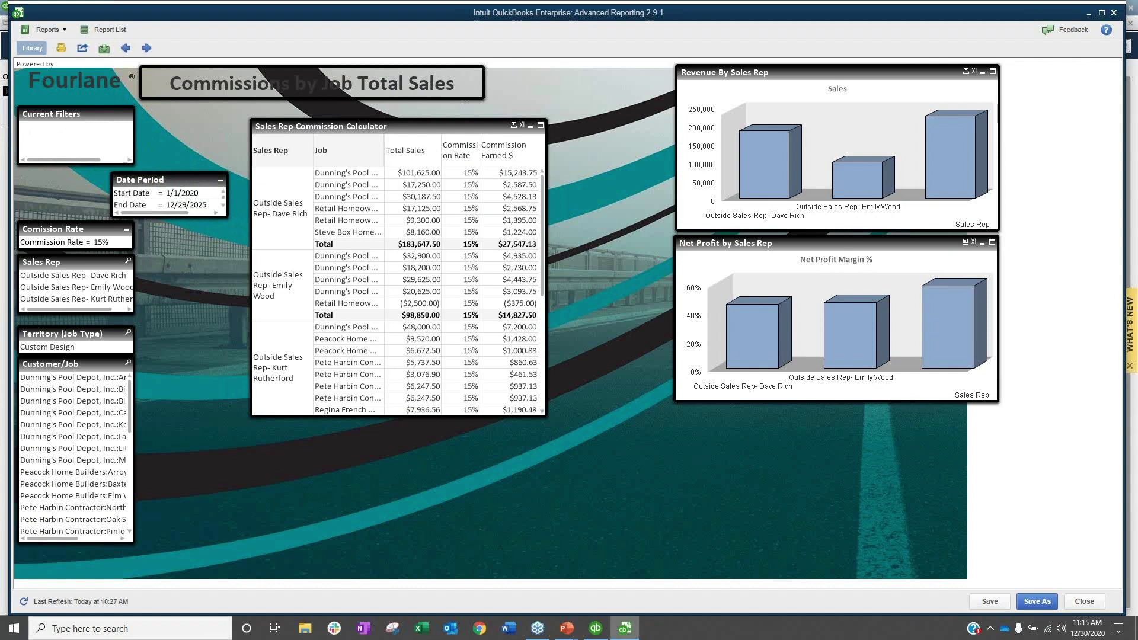
pyautogui.click(193, 206)
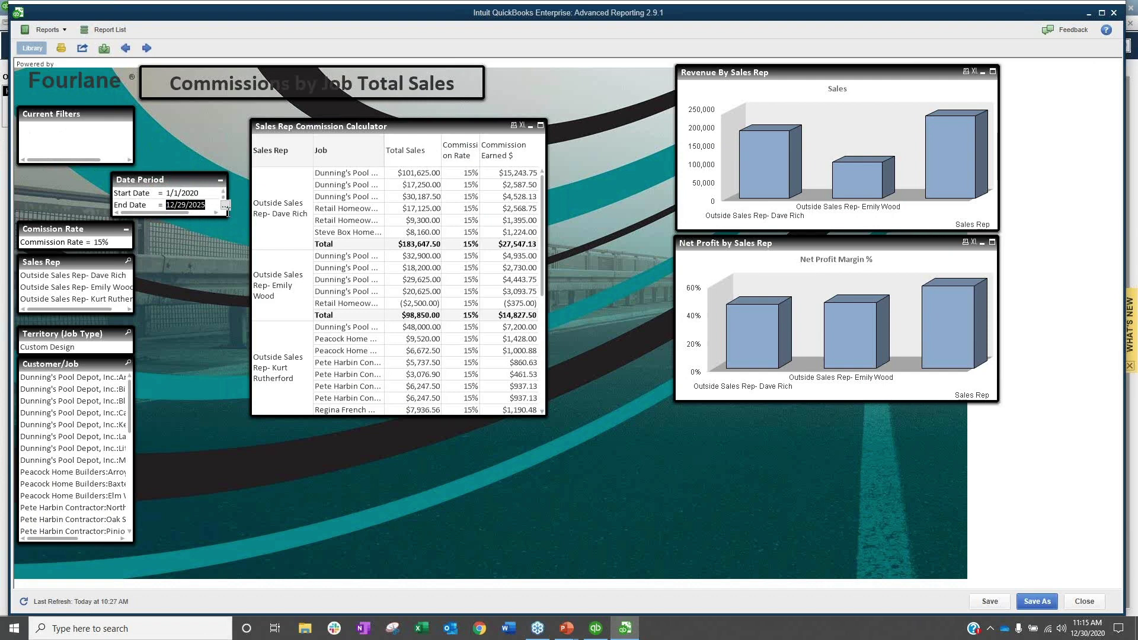
pyautogui.click(226, 205)
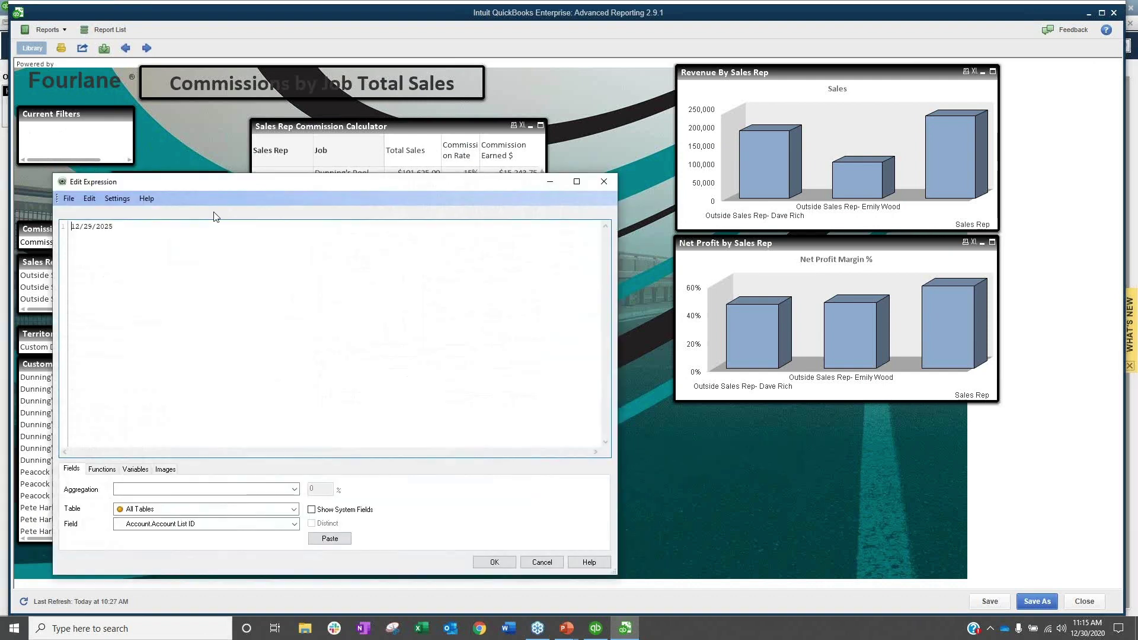
pyautogui.click(606, 182)
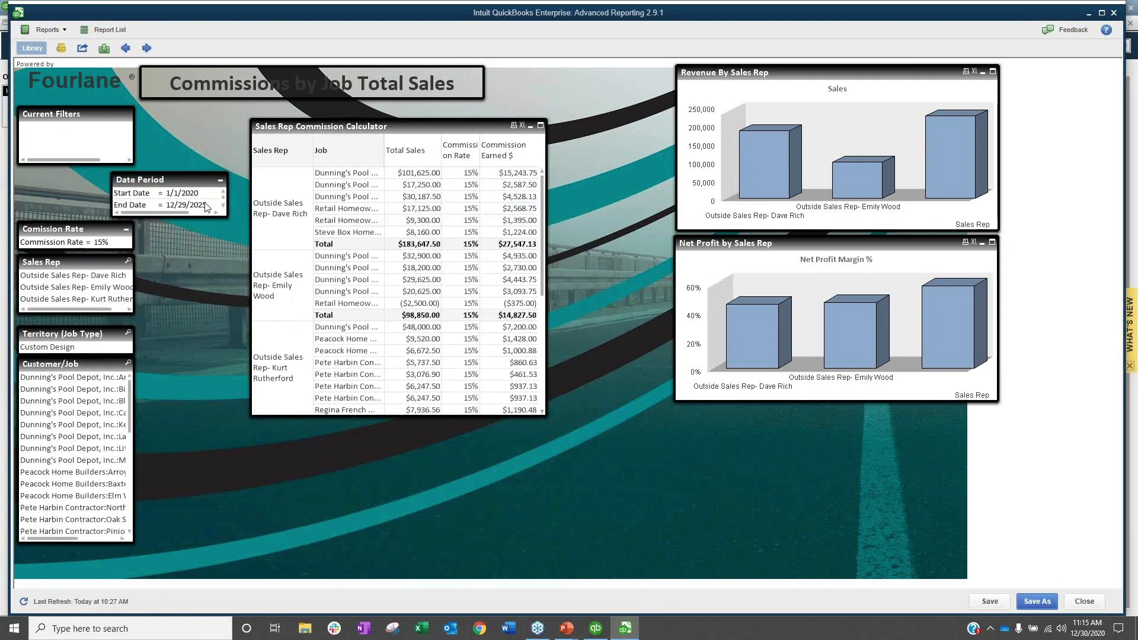
# - Set the Date Period end date to 12/29/2028
pyautogui.click(205, 205)
pyautogui.press('BackSpace')
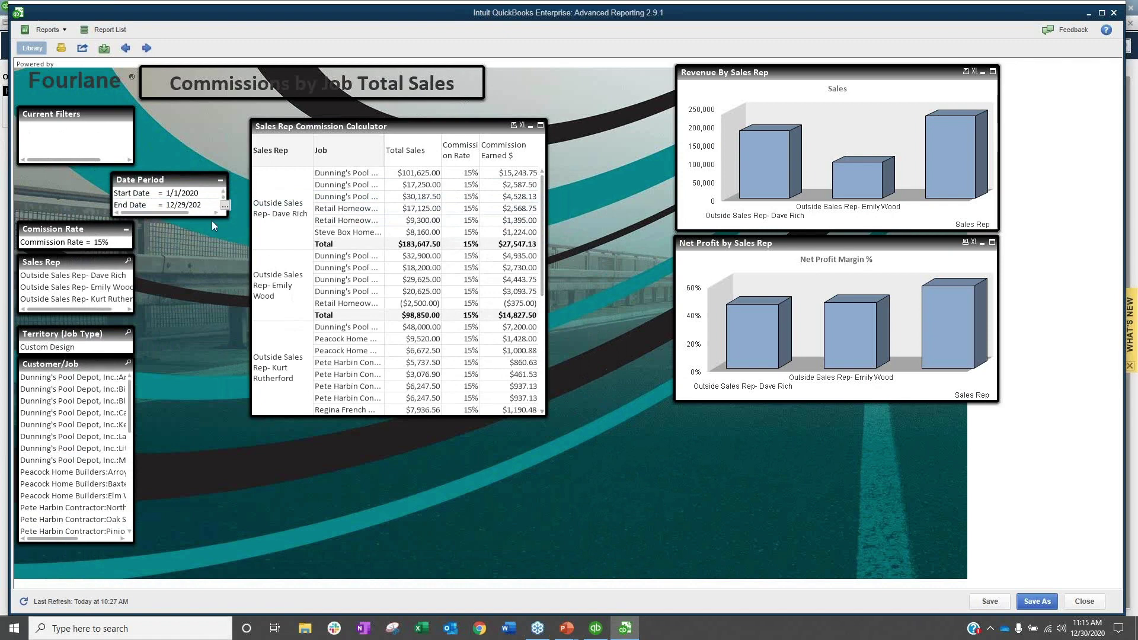
pyautogui.write('8')
pyautogui.click(190, 235)
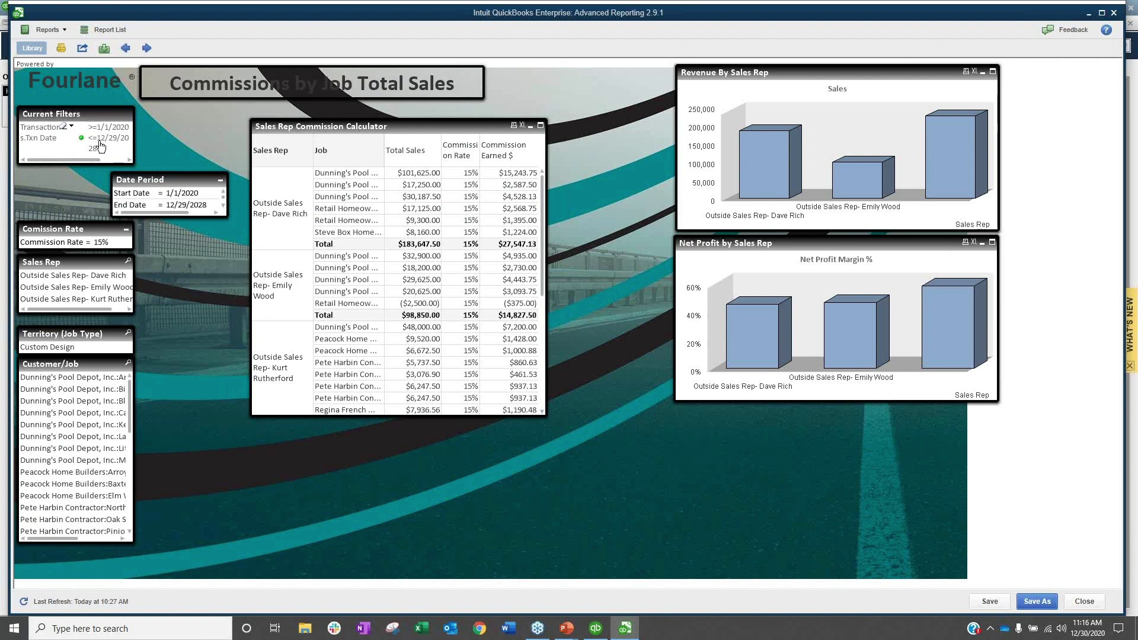
# - Try to filter the report on transaction dates from the Current Filters date list, then reapply the Date Period range
pyautogui.click(70, 127)
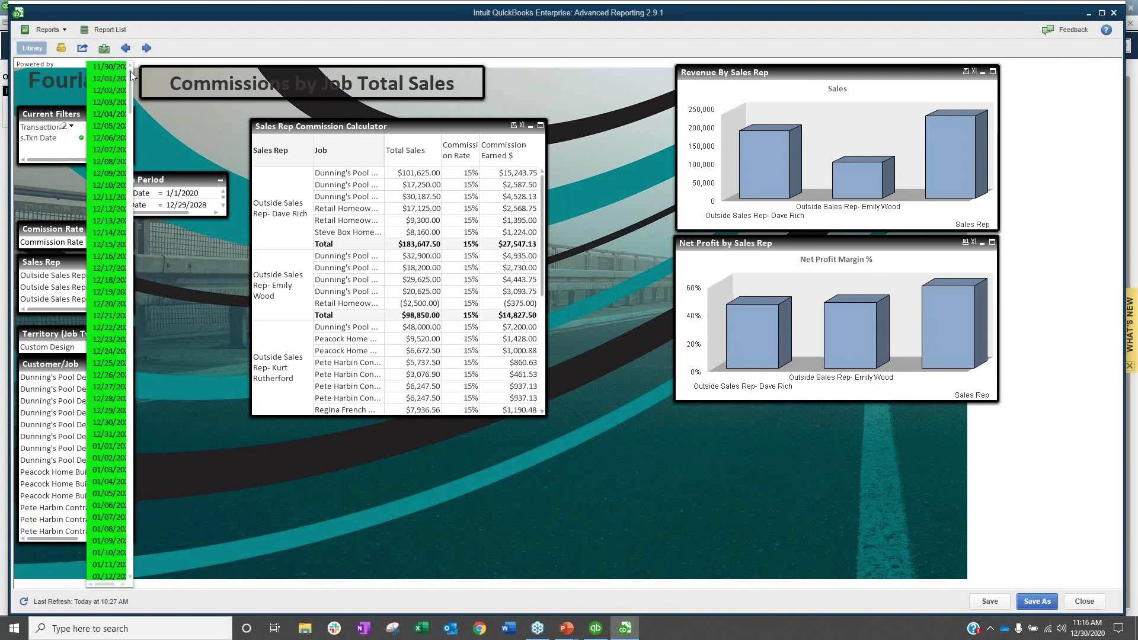
pyautogui.moveTo(130, 92)
pyautogui.mouseDown()
pyautogui.moveTo(119, 350)
pyautogui.moveTo(141, 514)
pyautogui.moveTo(129, 90)
pyautogui.mouseUp()
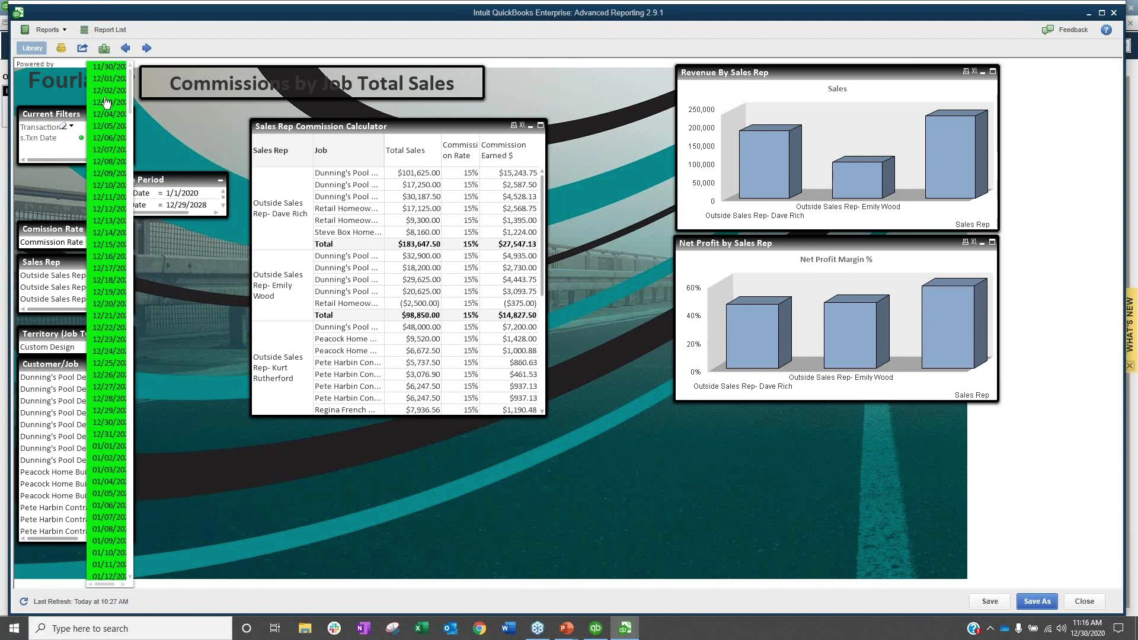
pyautogui.moveTo(106, 97); pyautogui.dragTo(118, 482)
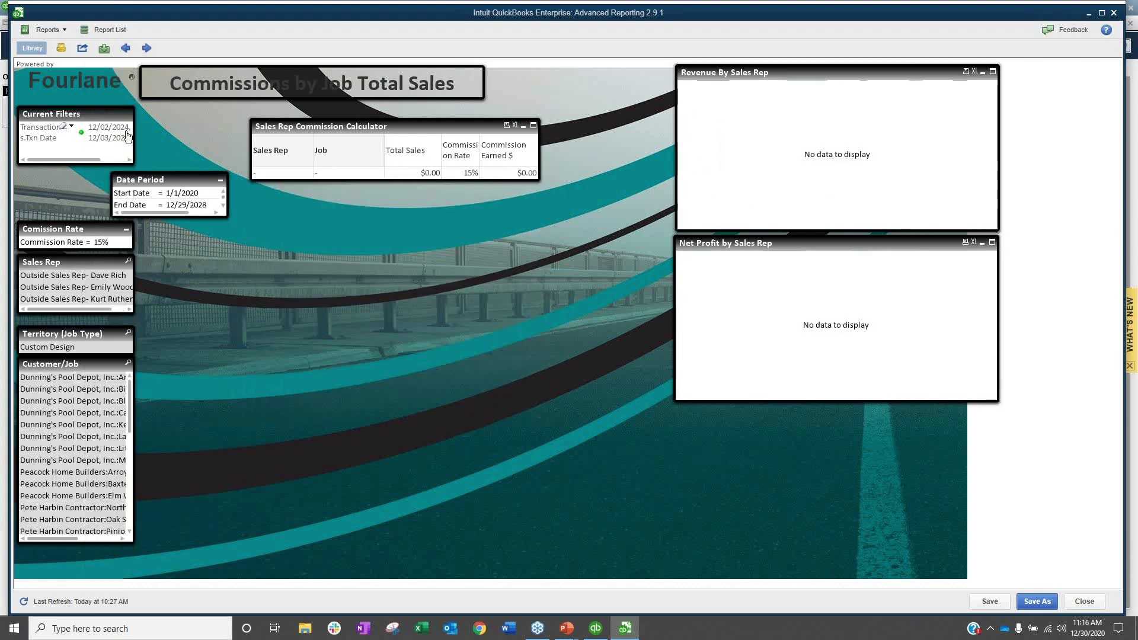
pyautogui.click(191, 205)
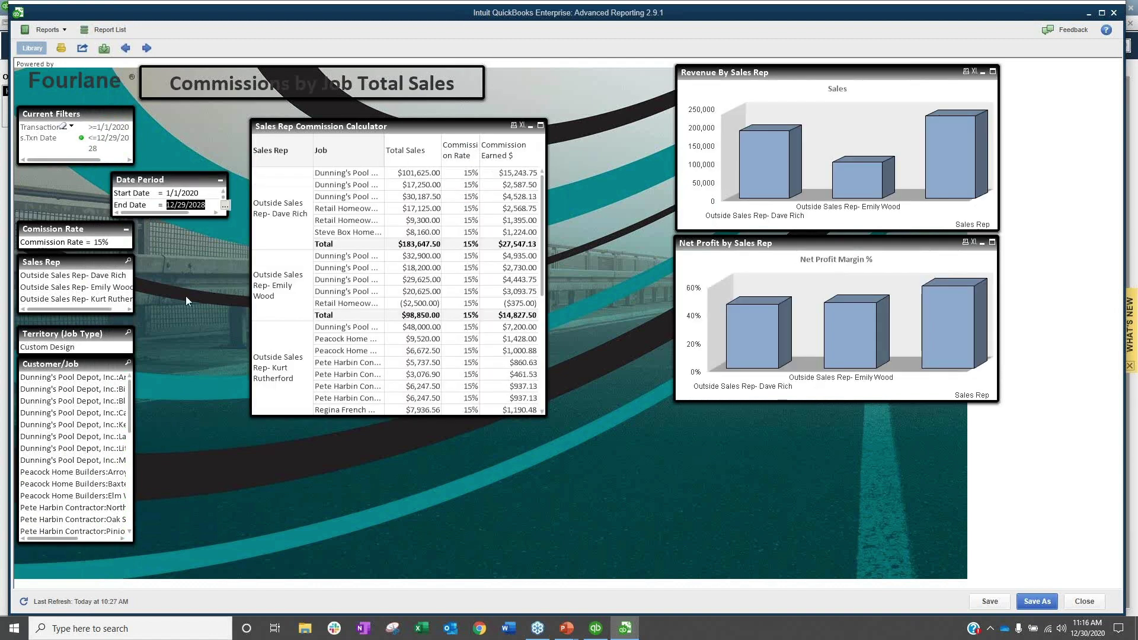
# - Move the Date Period box back under Current Filters and shift the commission calculator closer to the filter boxes
pyautogui.moveTo(118, 179); pyautogui.dragTo(88, 176)
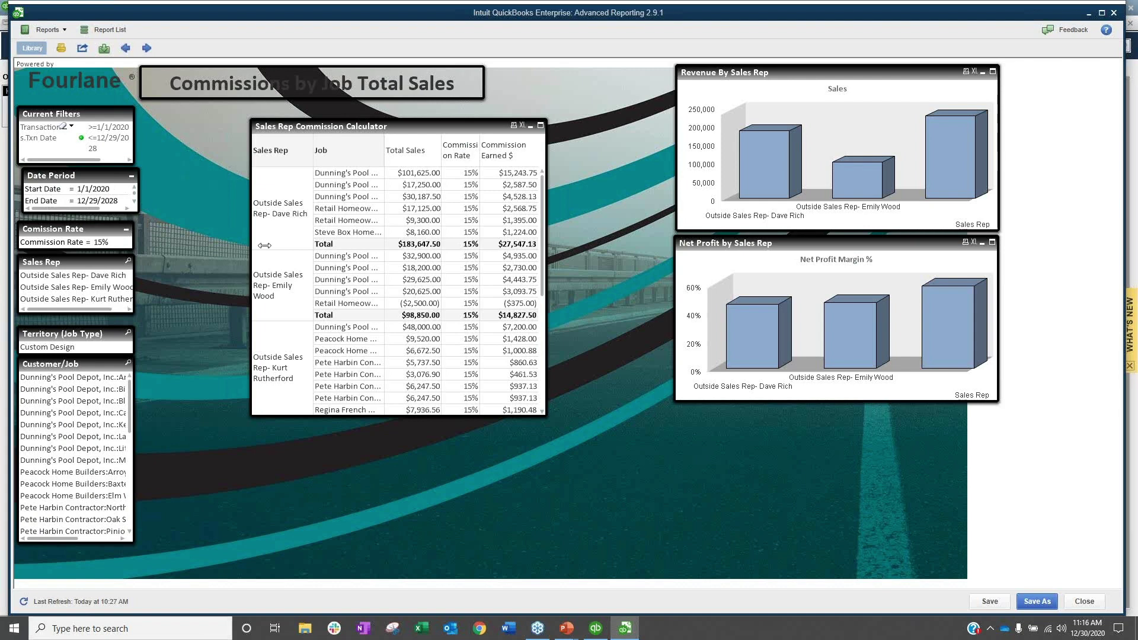
pyautogui.moveTo(98, 181); pyautogui.dragTo(95, 181)
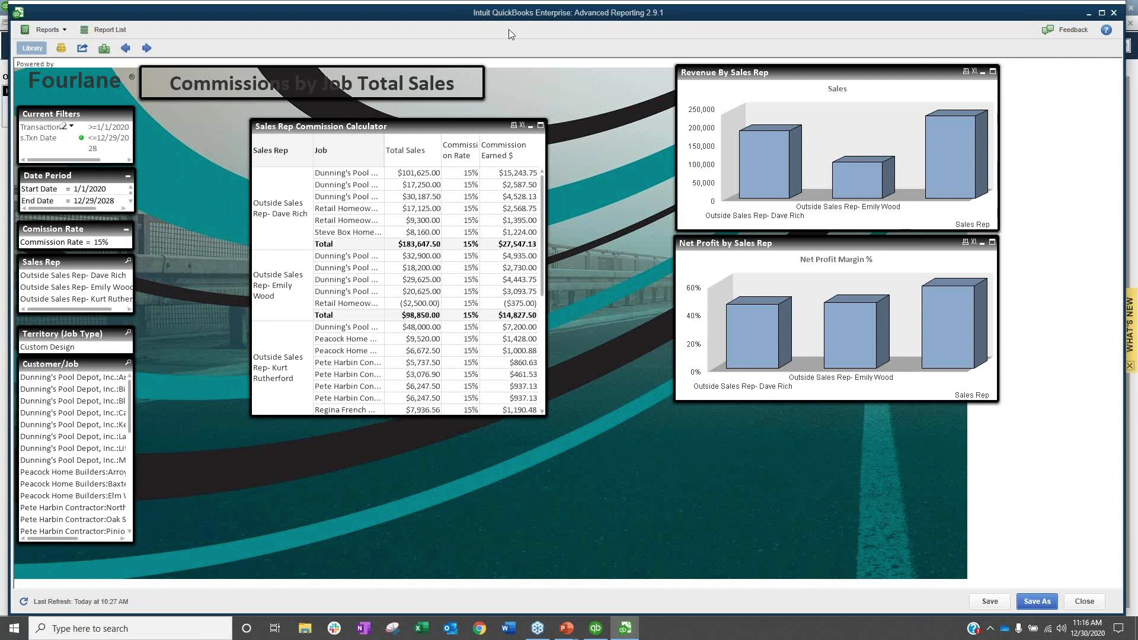
pyautogui.rightClick(237, 376)
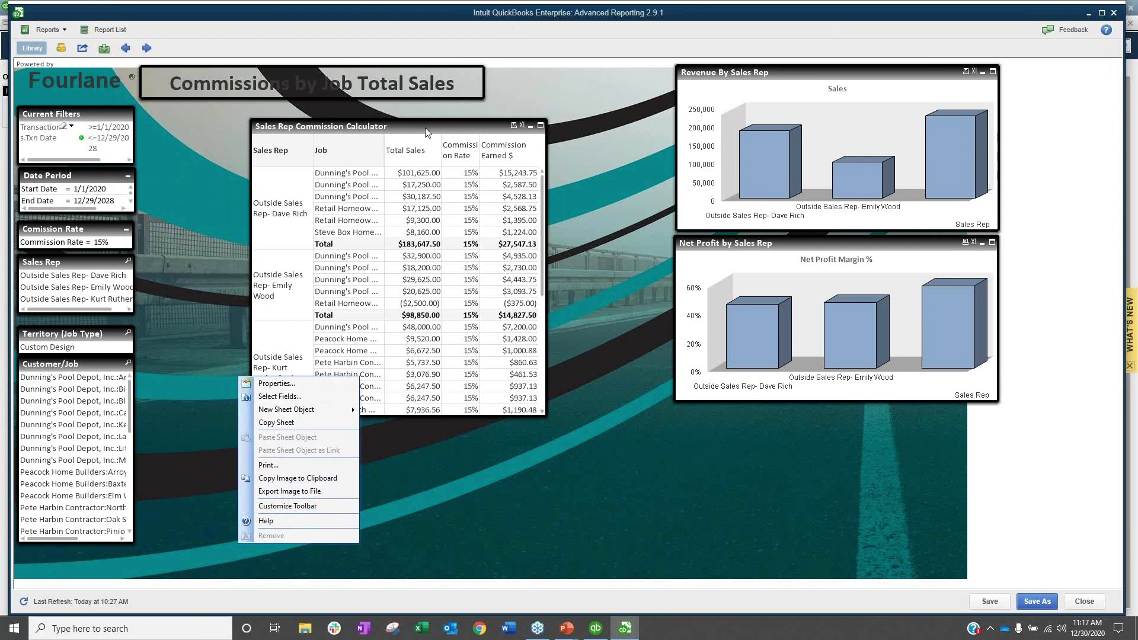
pyautogui.moveTo(426, 132); pyautogui.dragTo(351, 134)
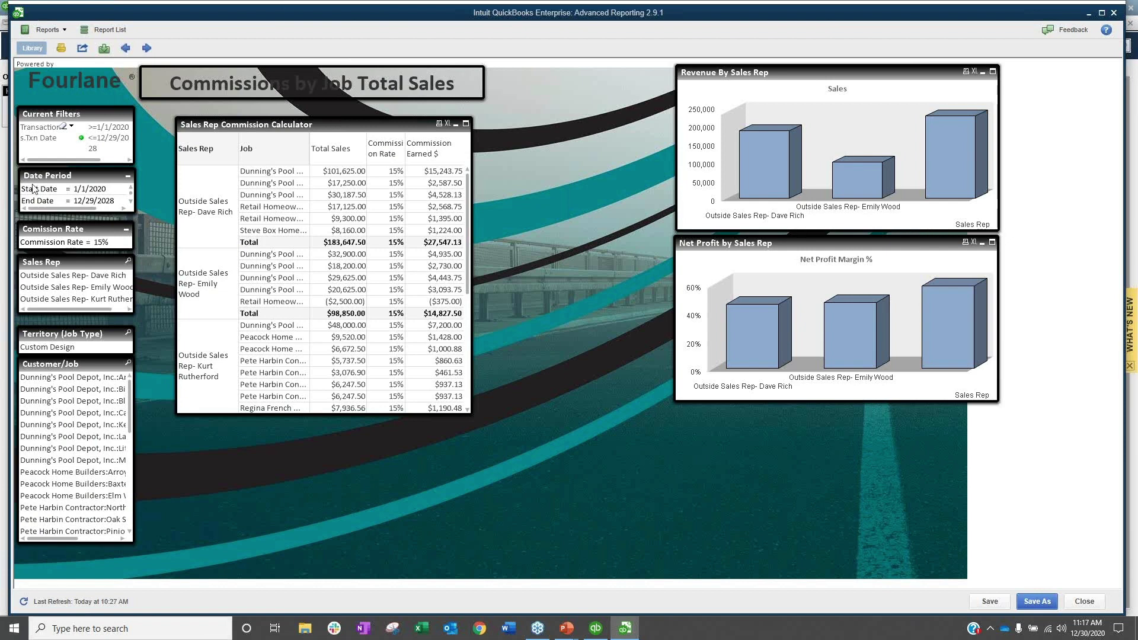
# - Set the report's commission rate to .18 (18%)
pyautogui.click(105, 244)
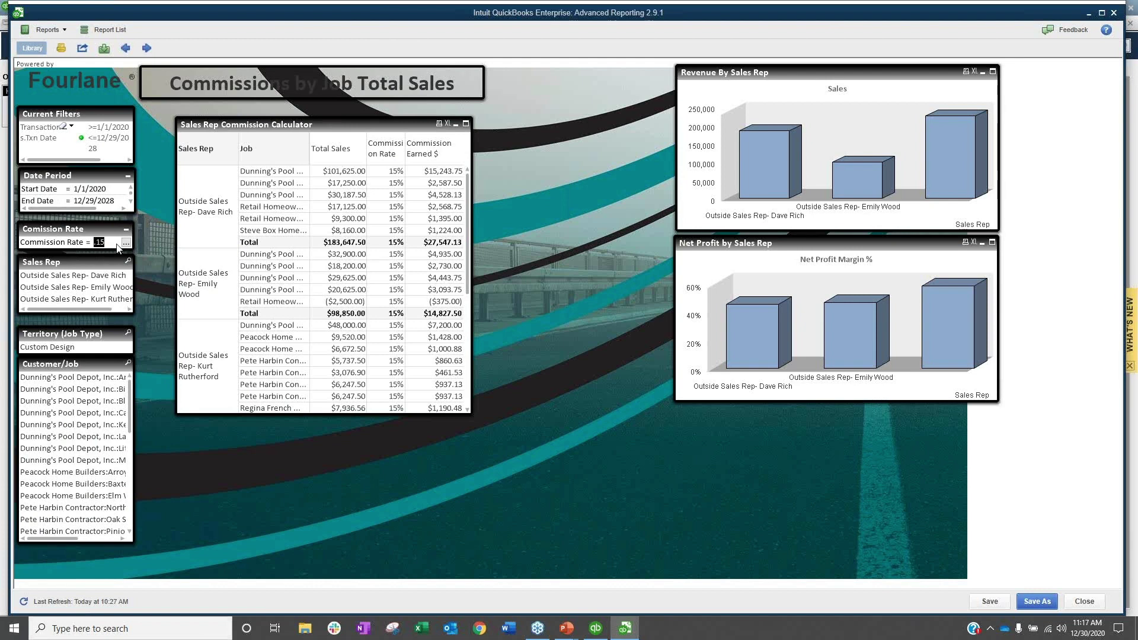
pyautogui.write('.18')
pyautogui.press('Return')
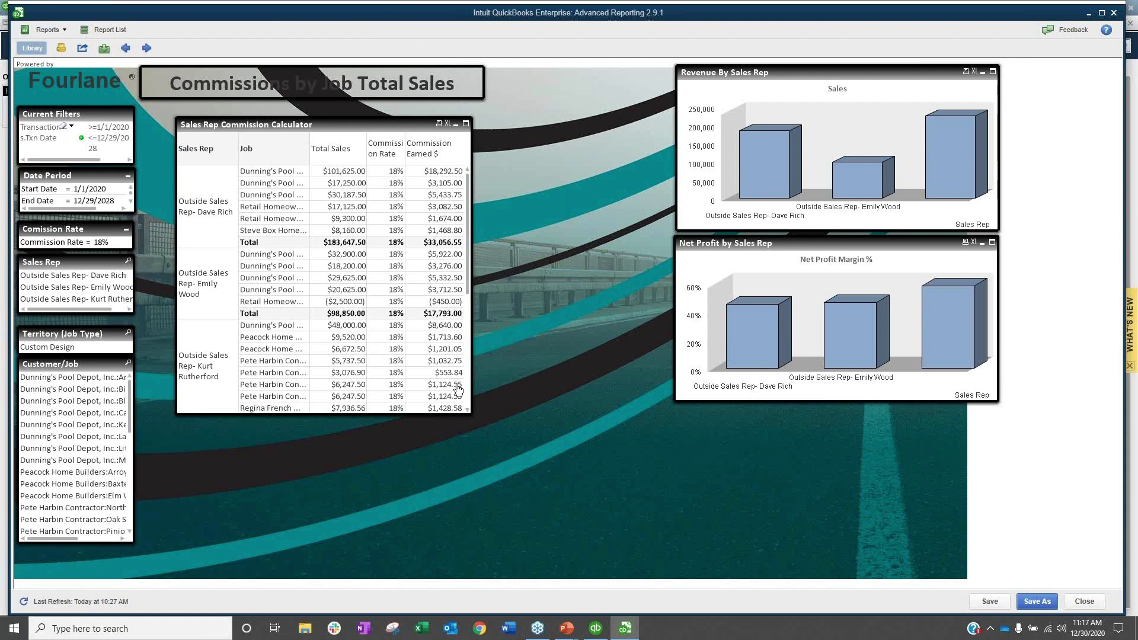
# - Set the report's commission rate to .13 (13%)
pyautogui.click(105, 244)
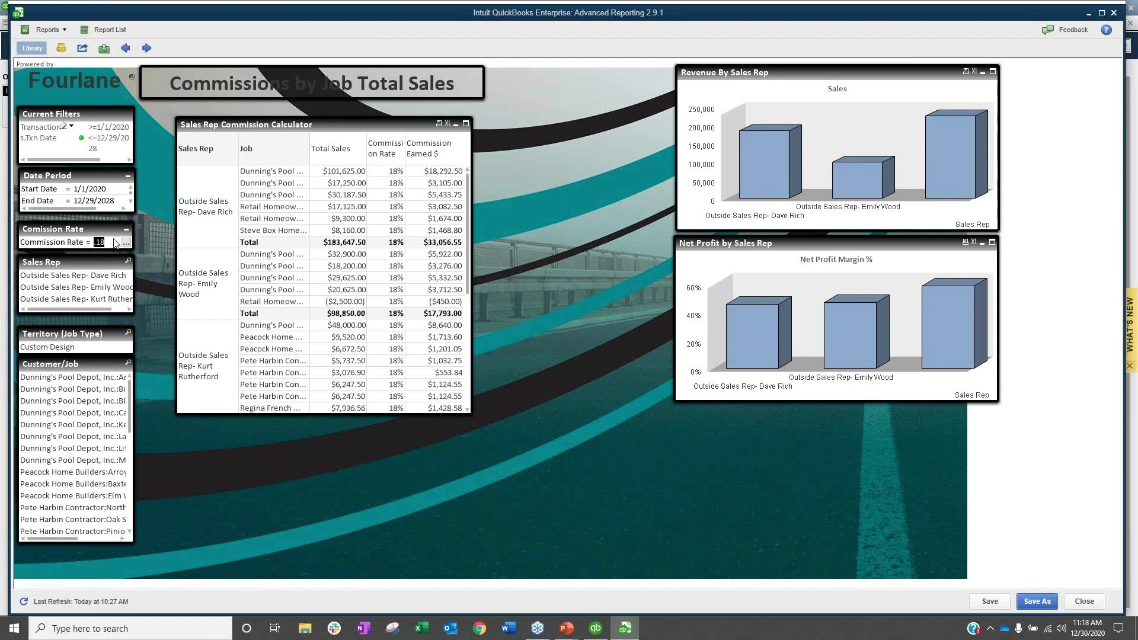
pyautogui.write('.13')
pyautogui.press('Return')
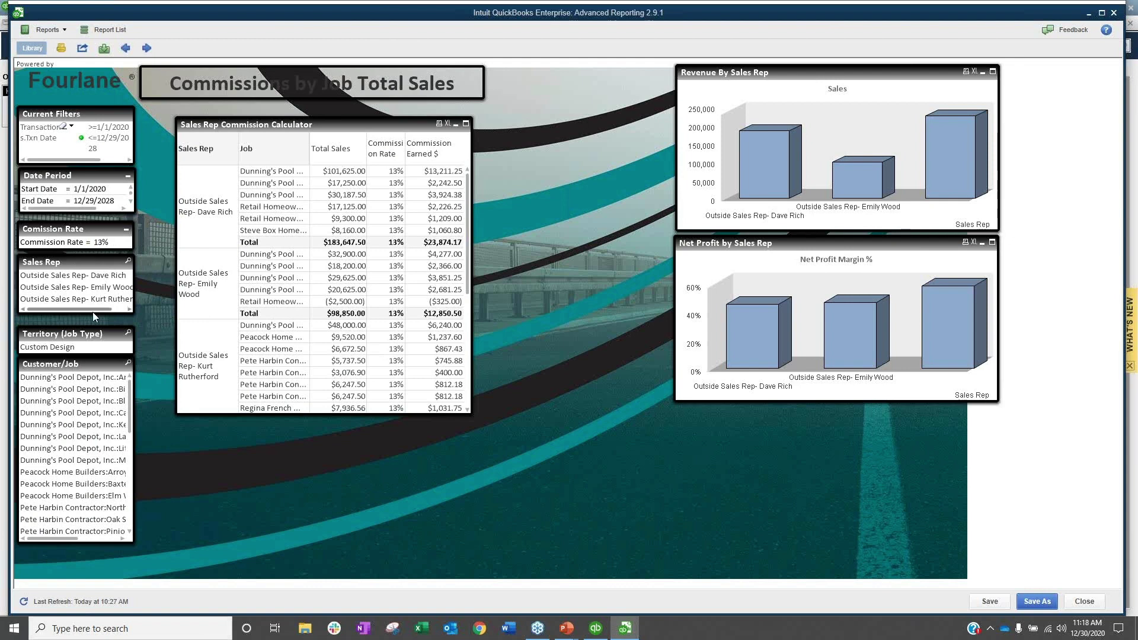
# - Filter the commission report to the first two outside sales reps in the Sales Rep list
pyautogui.click(81, 276)
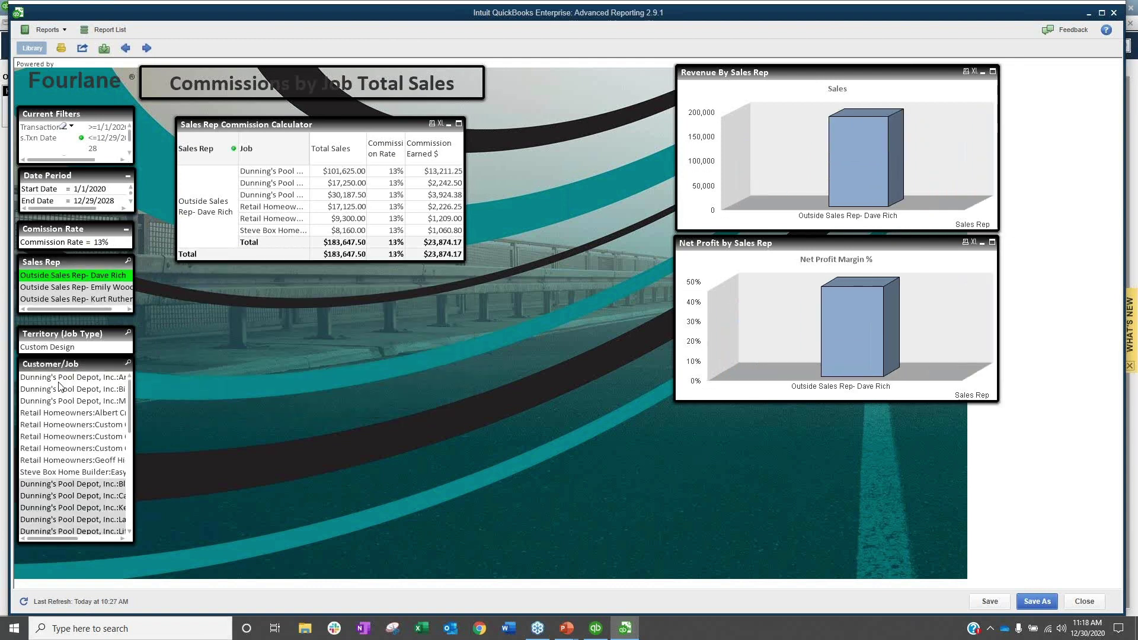
pyautogui.keyDown('ctrl'); pyautogui.click(59, 288); pyautogui.keyUp('ctrl')
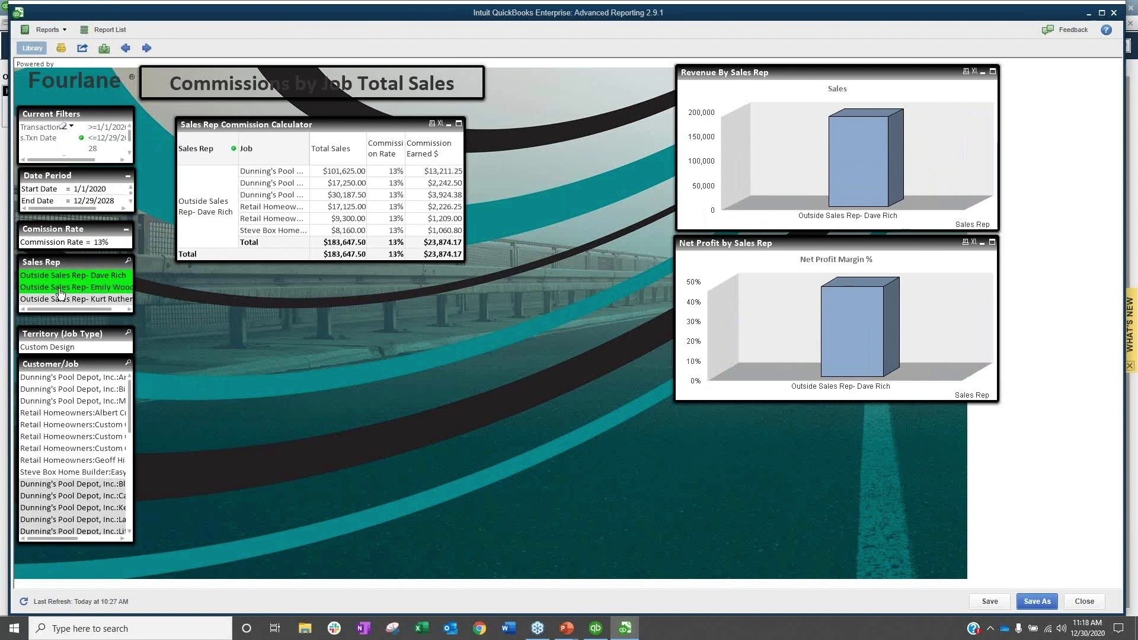
# - Extend the Sales Rep filter to the third outside sales rep, and narrow it to the first rep only
pyautogui.keyDown('ctrl'); pyautogui.click(59, 298); pyautogui.keyUp('ctrl')
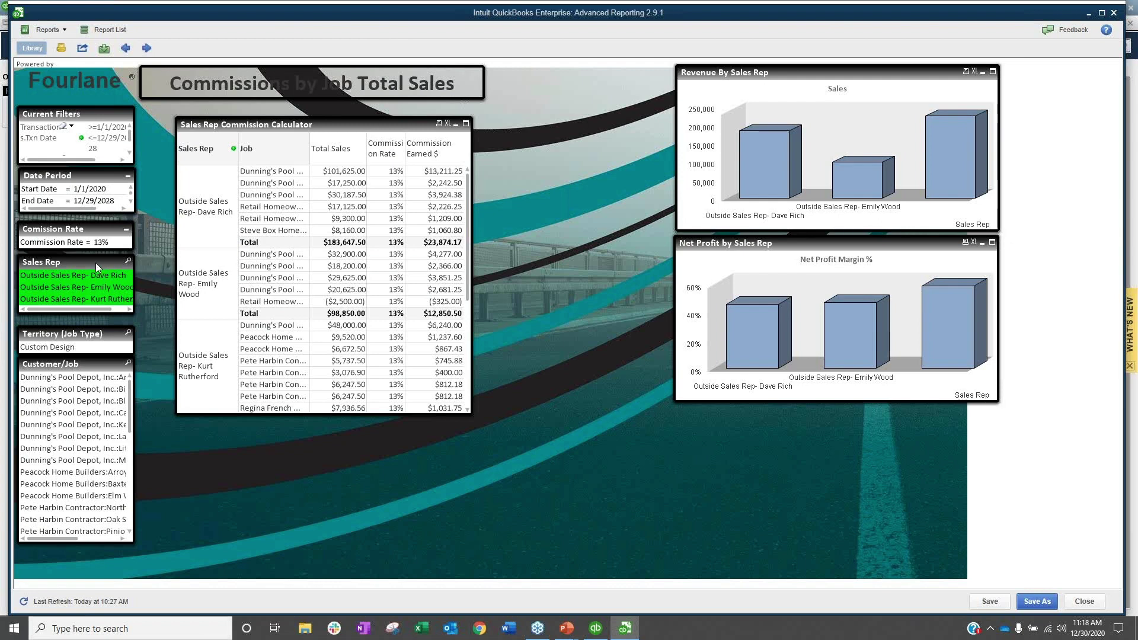
pyautogui.click(71, 275)
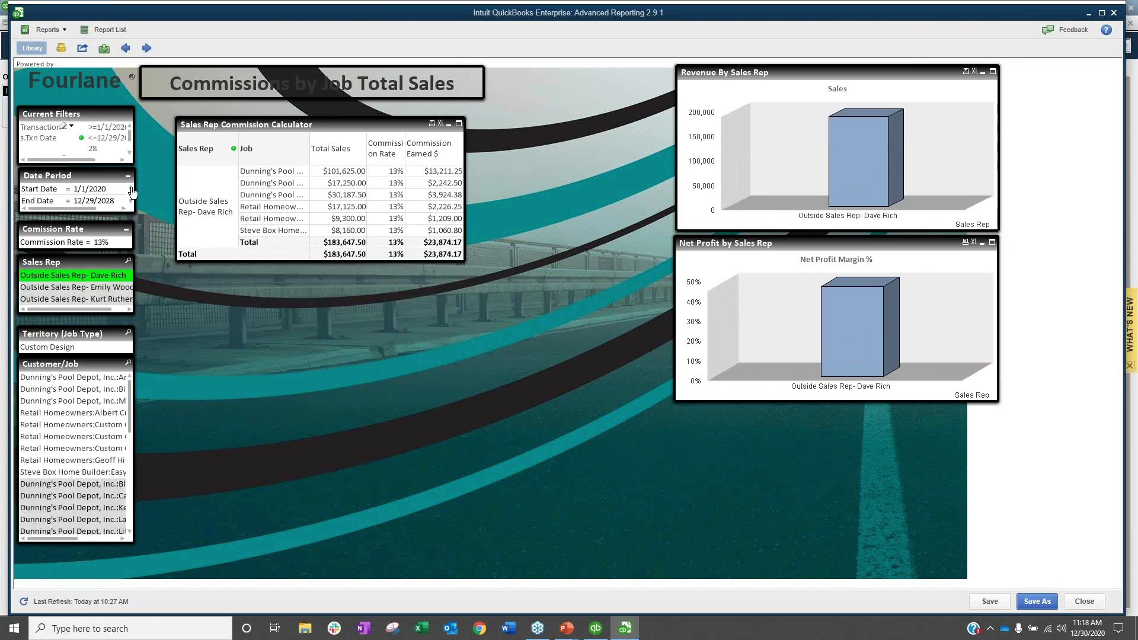
# - Clear the date and sales rep filters from Current Filters and move the Territory (Job Type) box up beneath Sales Rep
pyautogui.rightClick(39, 138)
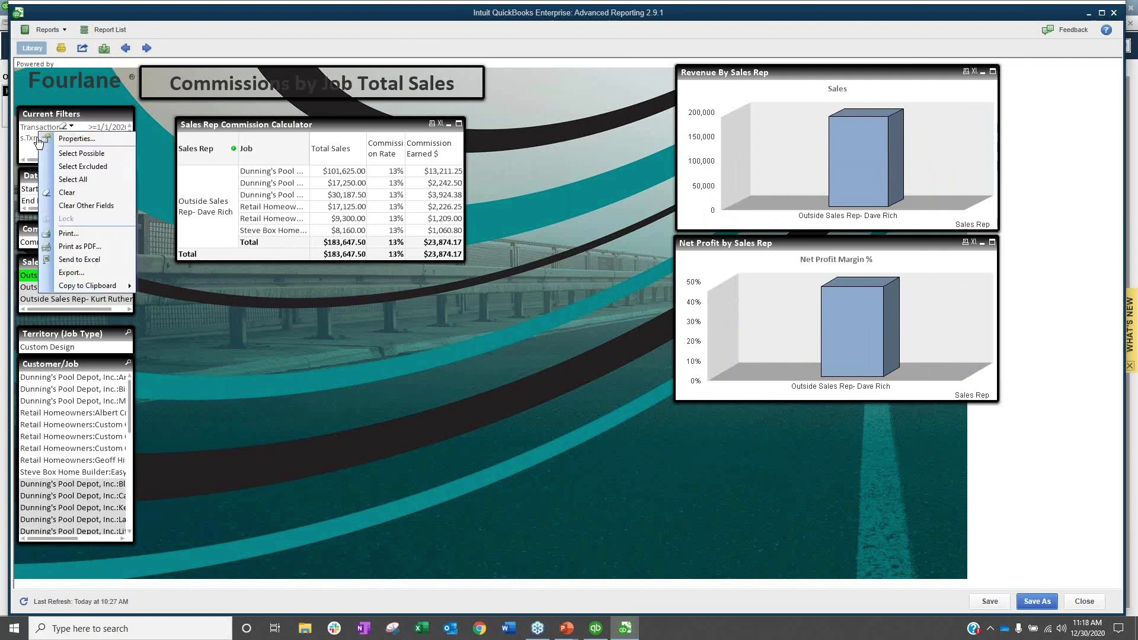
pyautogui.click(79, 194)
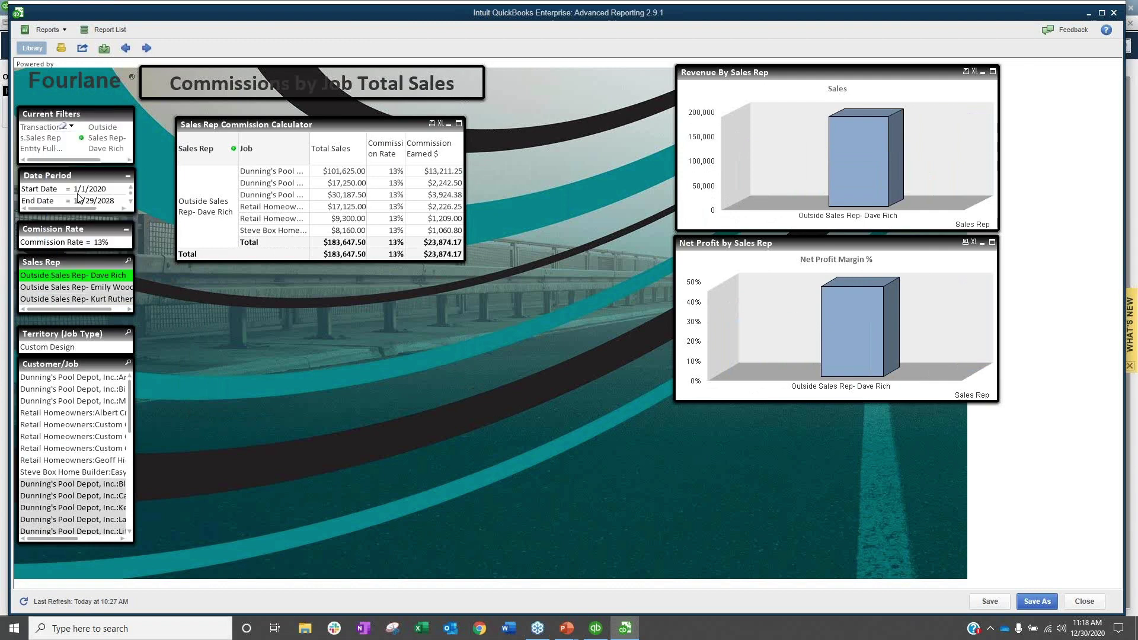
pyautogui.rightClick(54, 132)
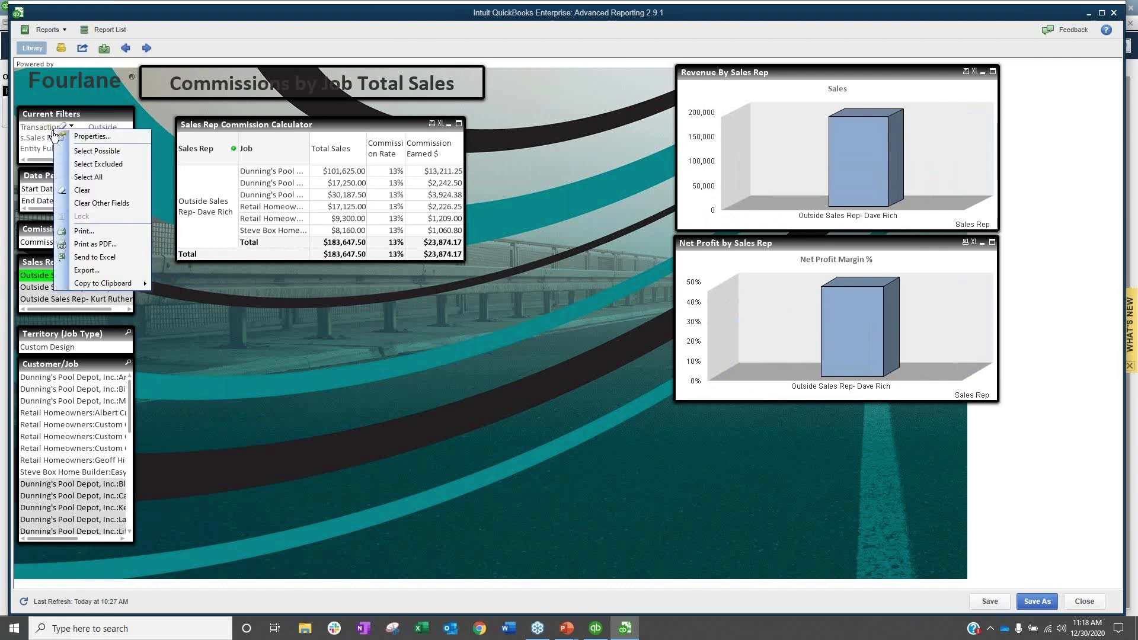
pyautogui.click(104, 194)
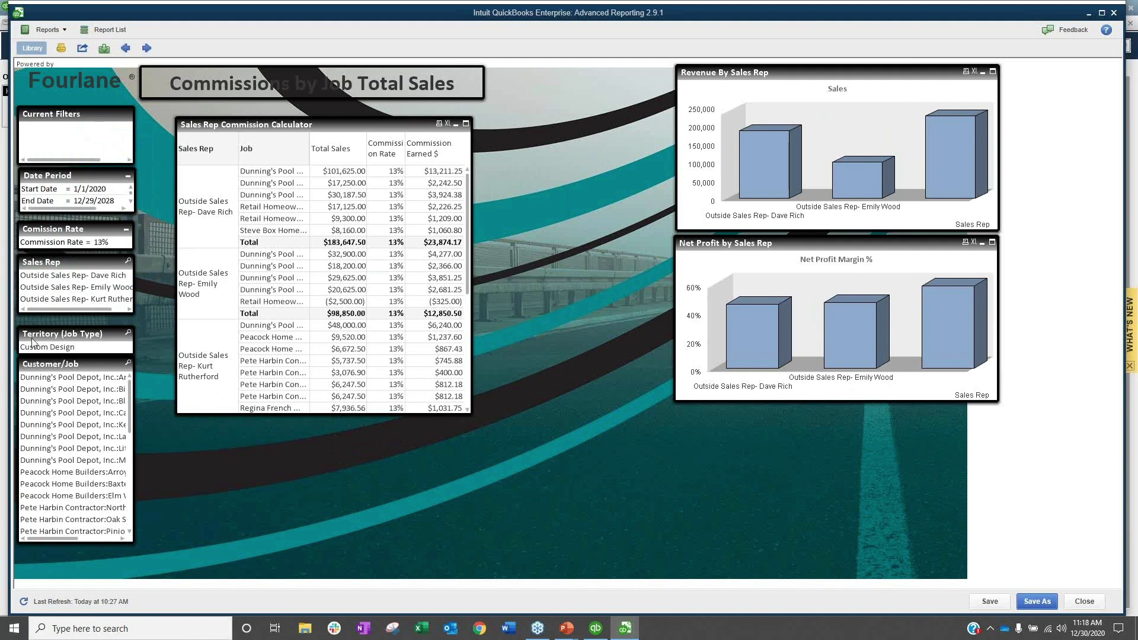
pyautogui.moveTo(53, 336); pyautogui.dragTo(53, 331)
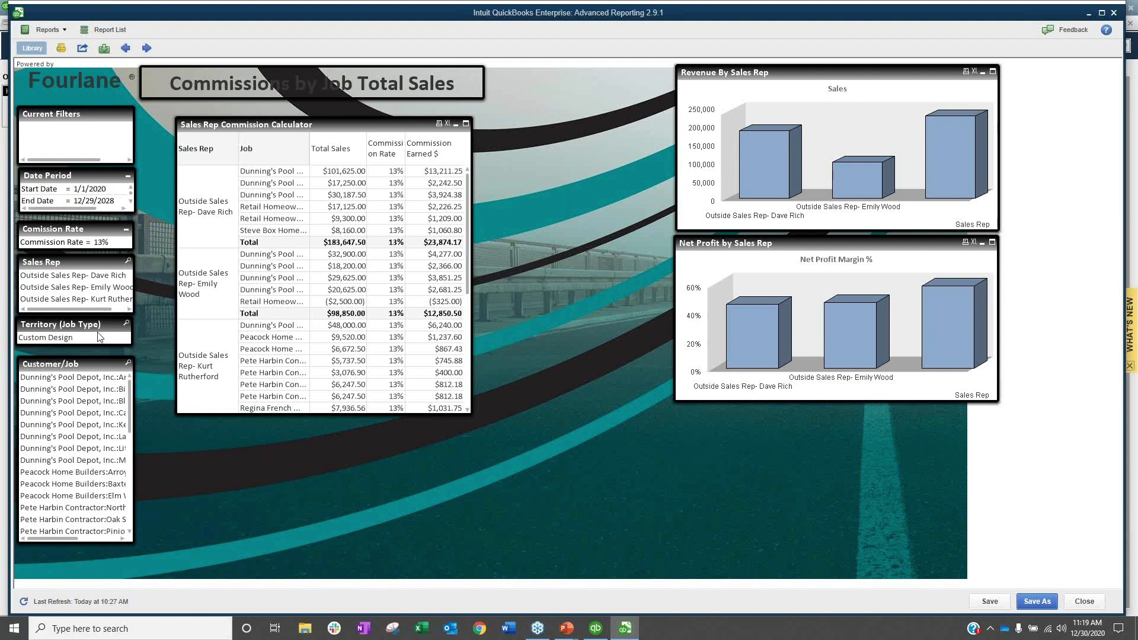
# - Switch to QuickBooks Enterprise, open the Las Wages Store # 554 job from the Customer Center and look at its Job Type field
pyautogui.click(595, 630)
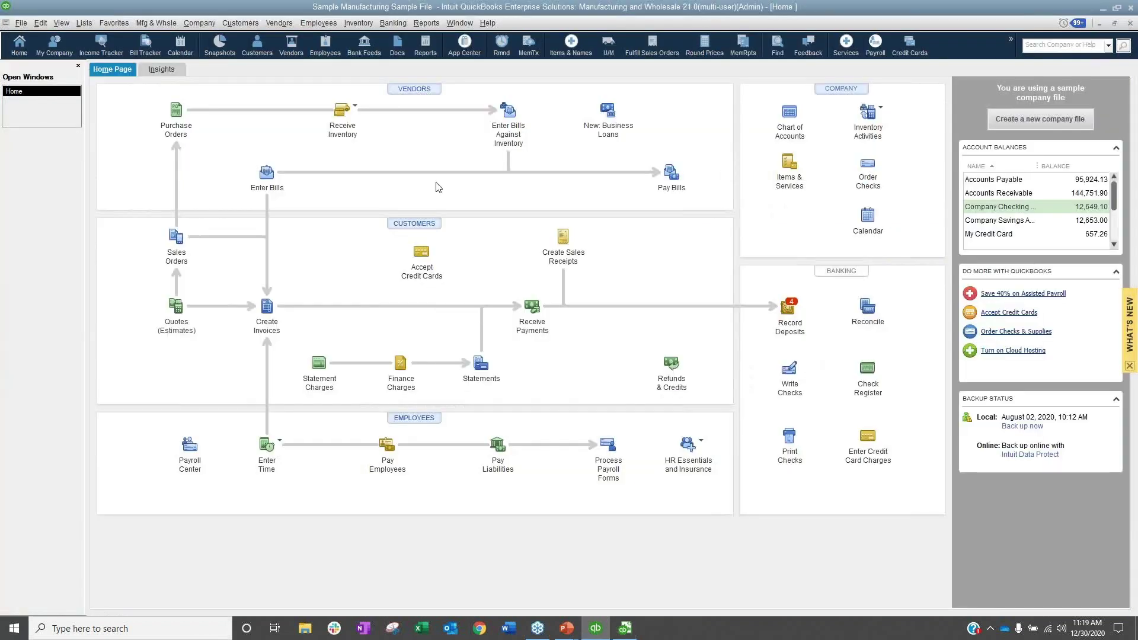
pyautogui.click(240, 23)
pyautogui.click(230, 109)
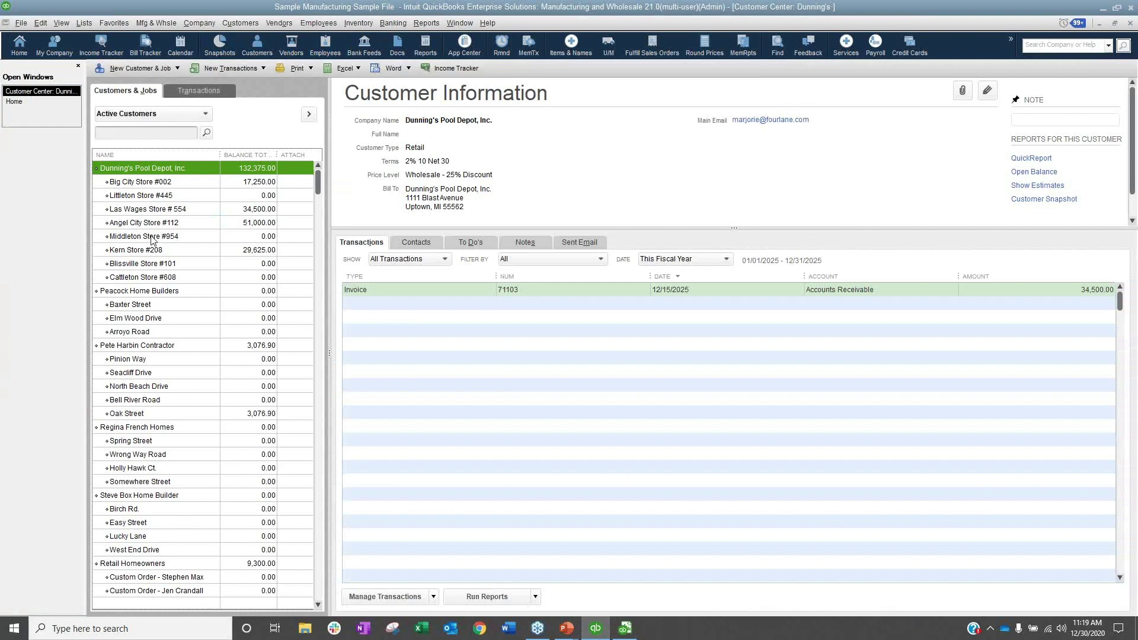
pyautogui.doubleClick(141, 207)
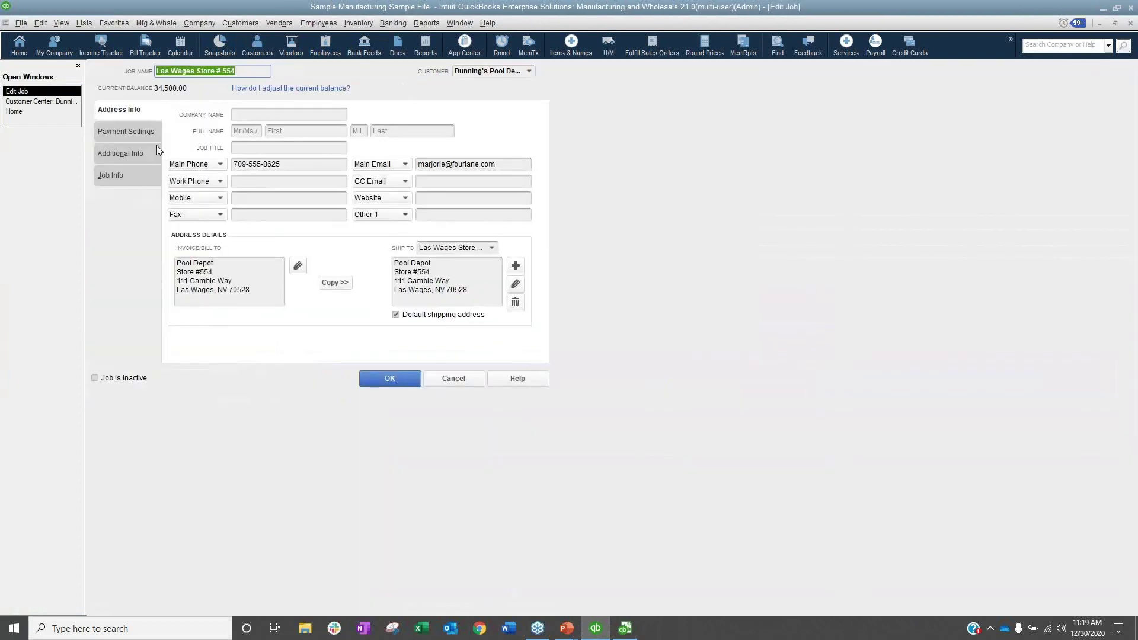
pyautogui.click(121, 176)
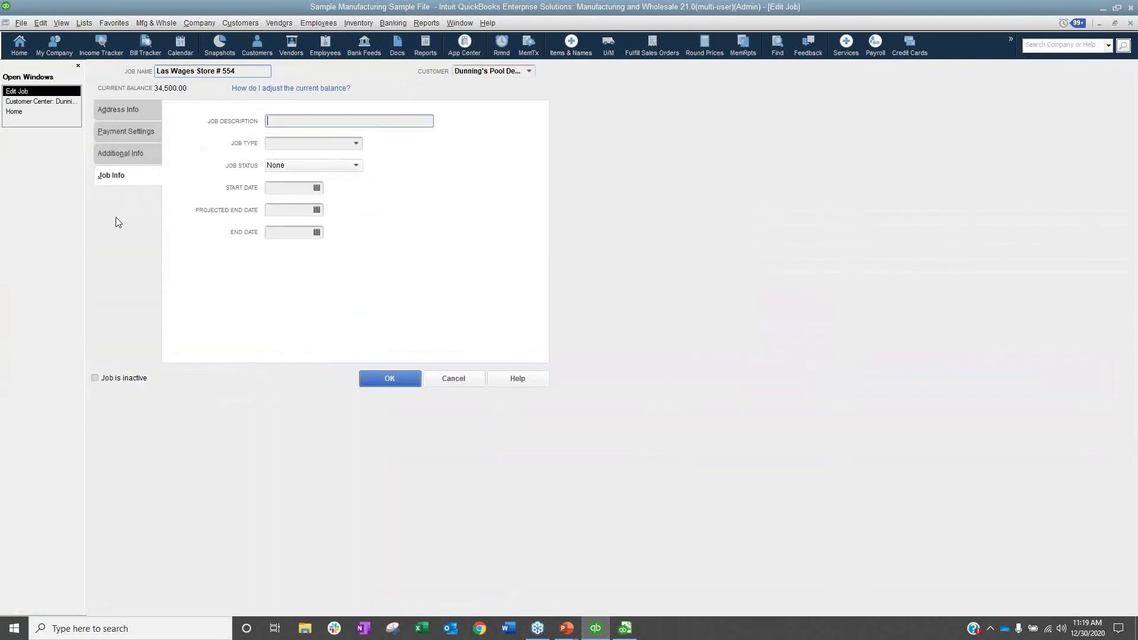
pyautogui.click(356, 146)
pyautogui.click(356, 145)
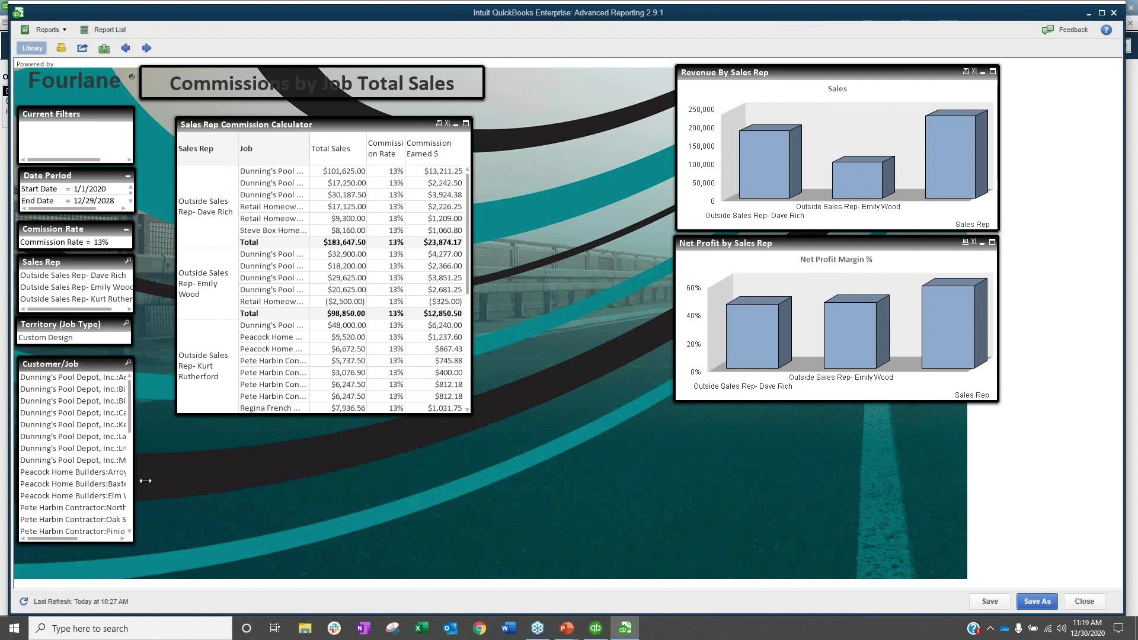
# - Widen the Customer/Job box to show the full job names and move it below the Net Profit by Sales Rep chart
pyautogui.moveTo(145, 481); pyautogui.dragTo(203, 486)
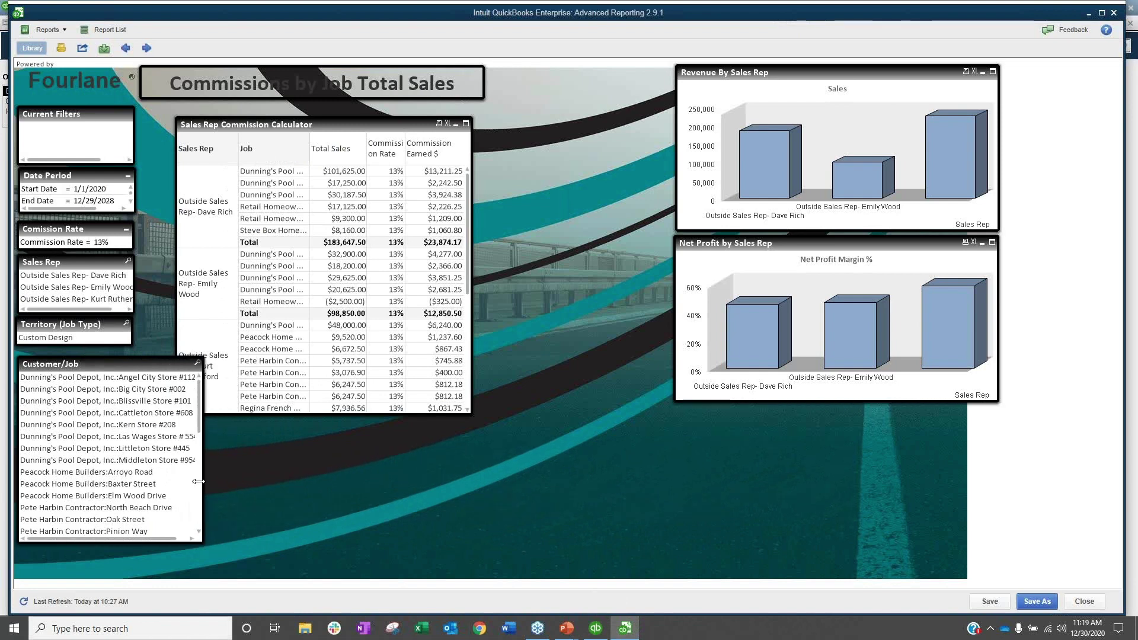
pyautogui.moveTo(144, 367); pyautogui.dragTo(667, 400)
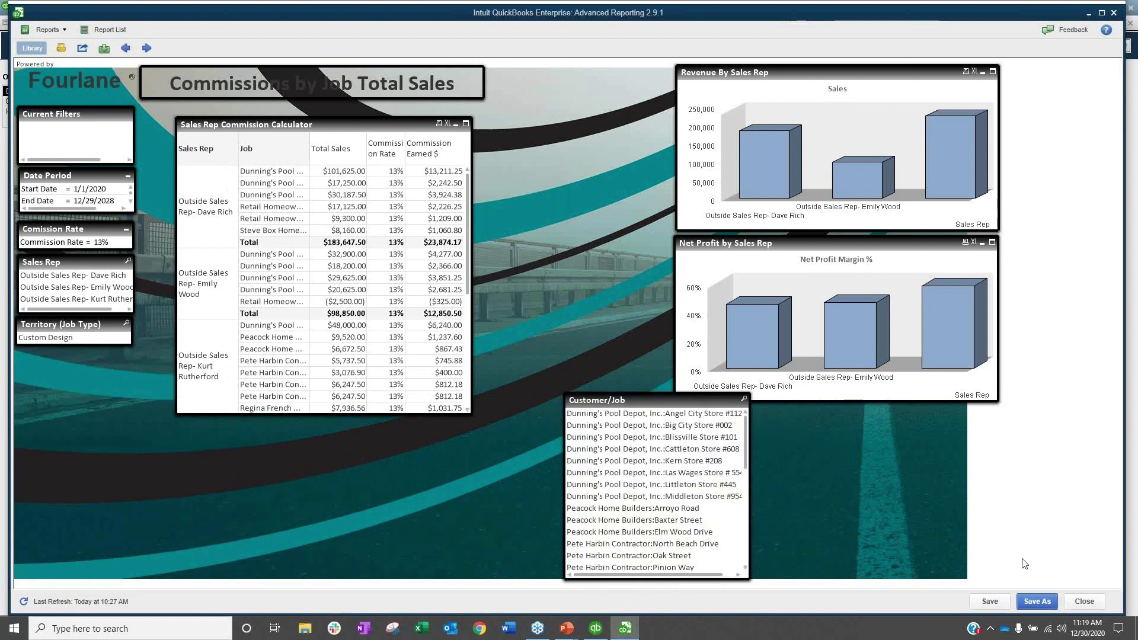
# - Save the commission report, dismiss the feedback survey and close the report
pyautogui.click(987, 601)
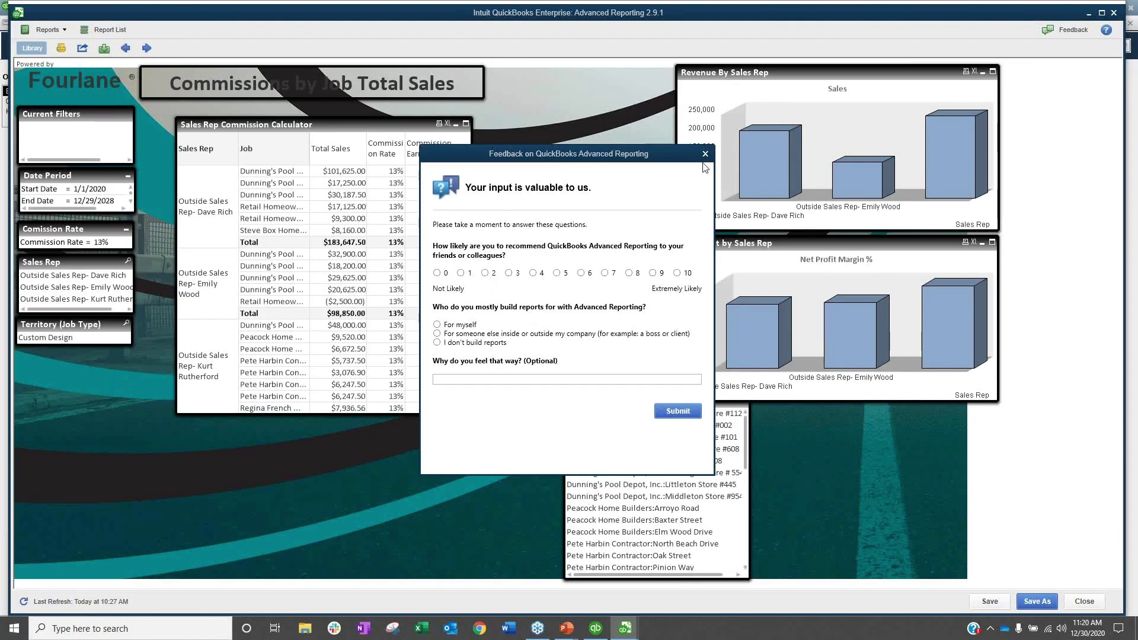
pyautogui.click(705, 154)
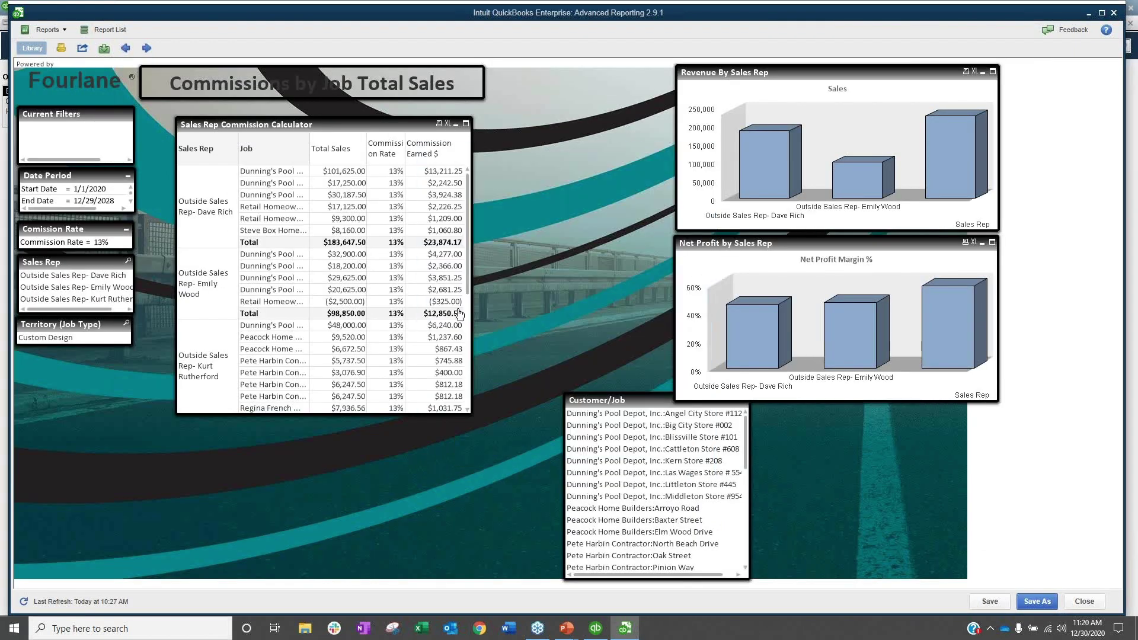
pyautogui.click(1084, 600)
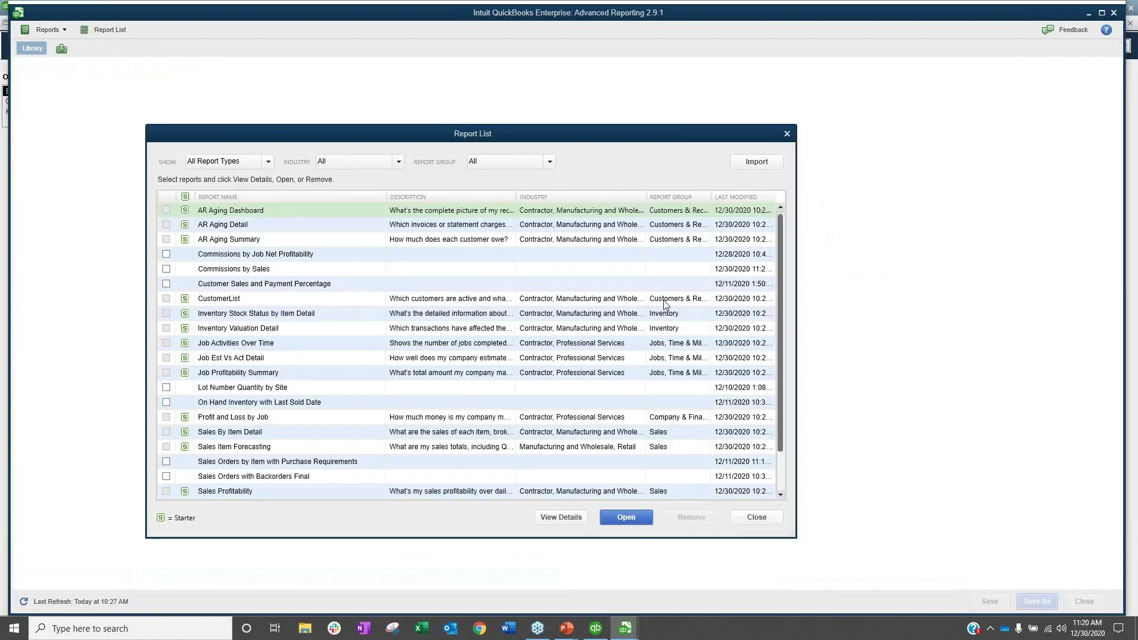
# - Reopen the Commissions by Sales report and move the Customer/Job box next to the lower corner of the commission calculator
pyautogui.click(240, 269)
pyautogui.click(622, 518)
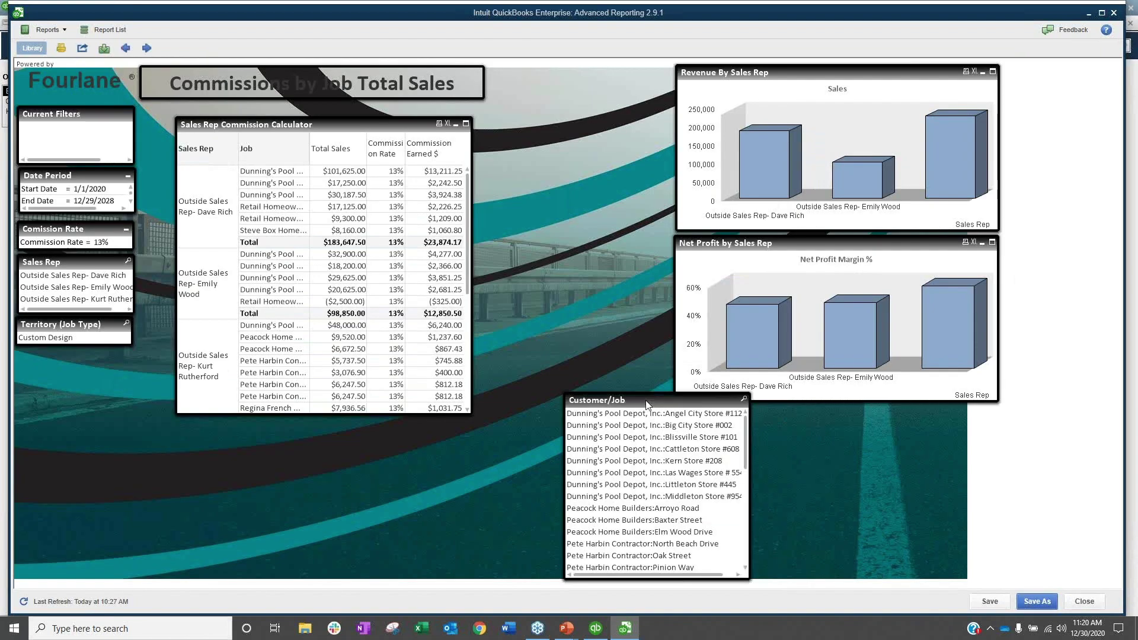
pyautogui.moveTo(646, 404); pyautogui.dragTo(559, 413)
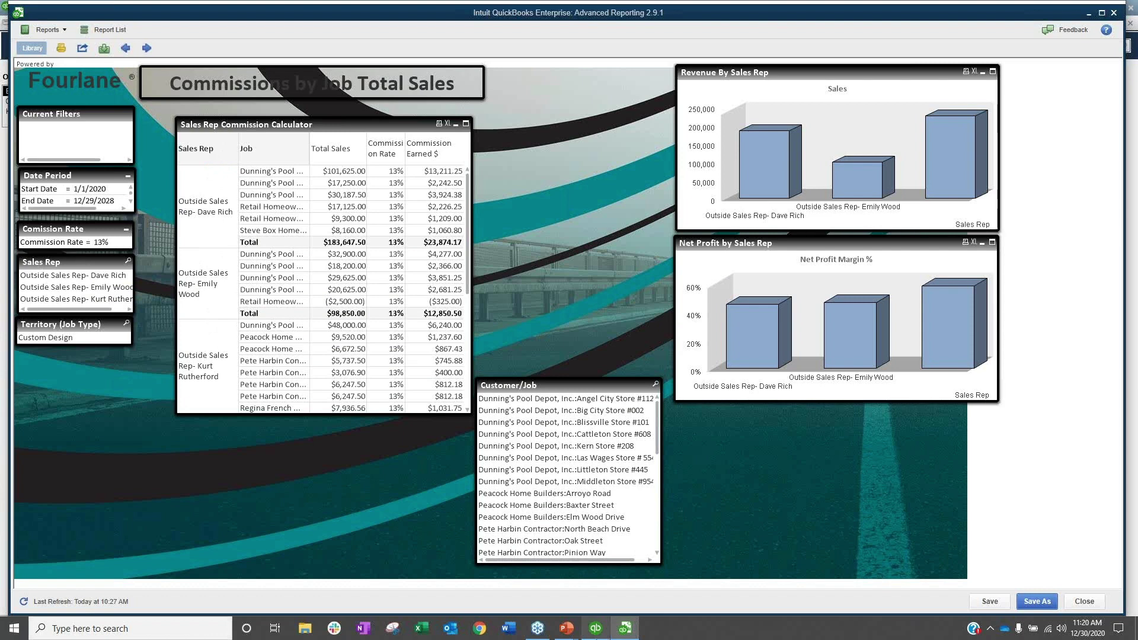
# - Switch to QuickBooks Enterprise, review the Rep options in the Las Wages Store # 554 job's additional info, and cancel the job edit
pyautogui.moveTo(605, 636)
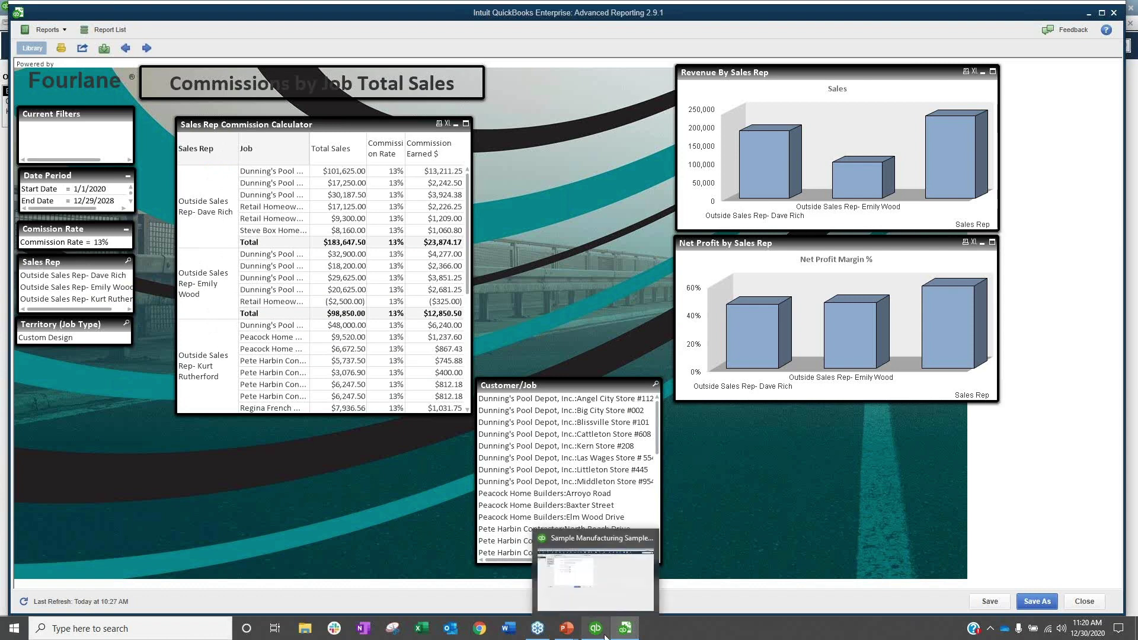
pyautogui.click(606, 592)
pyautogui.click(118, 154)
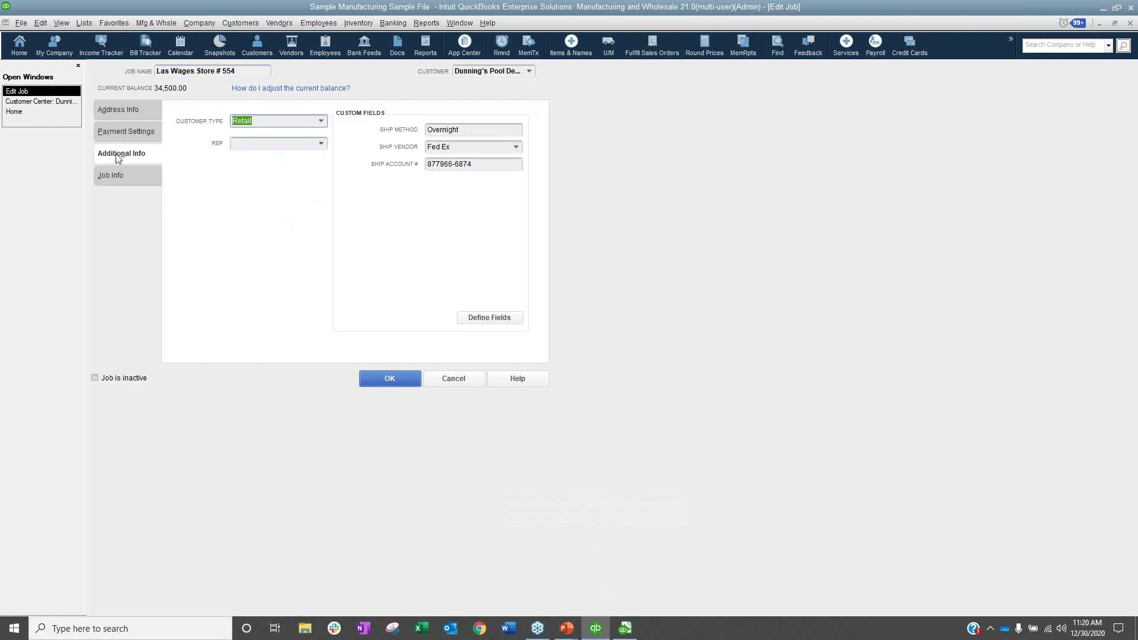
pyautogui.click(320, 144)
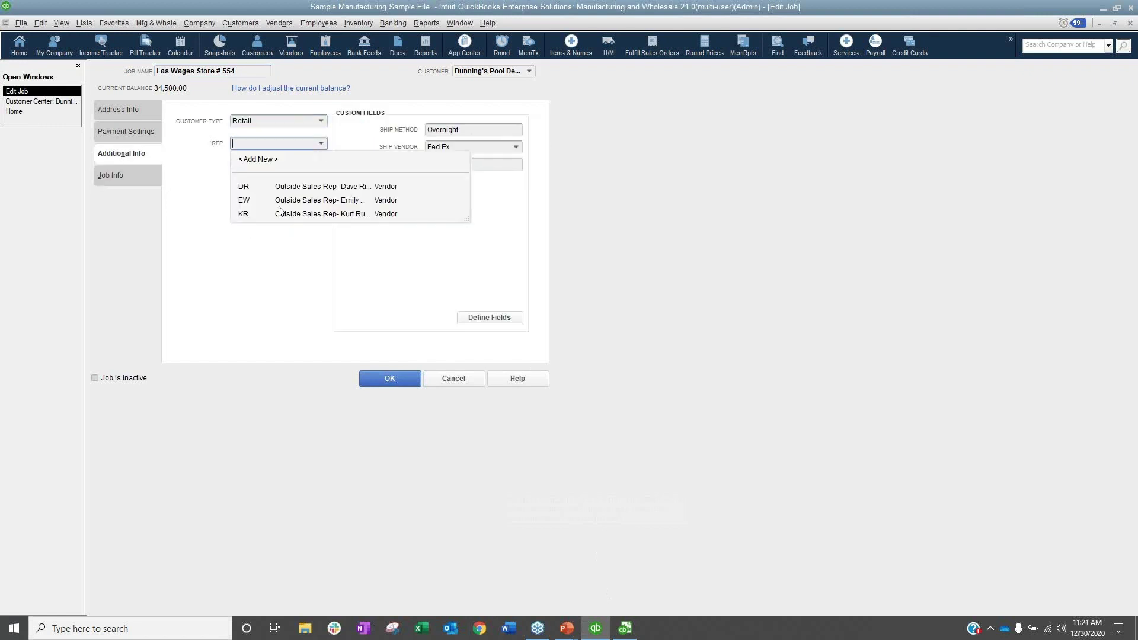
pyautogui.click(465, 382)
# - Open the Las Wages Store # 554 invoice and customize its Multiple S.O. Invoice template to show the REP field on screen
pyautogui.doubleClick(383, 302)
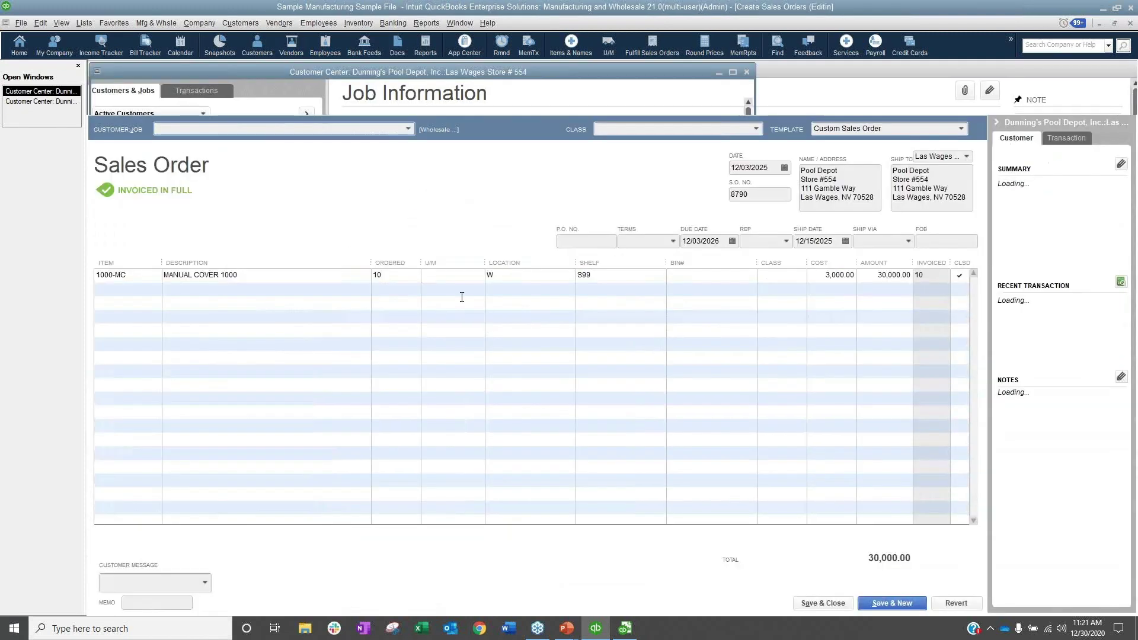
pyautogui.press('Escape')
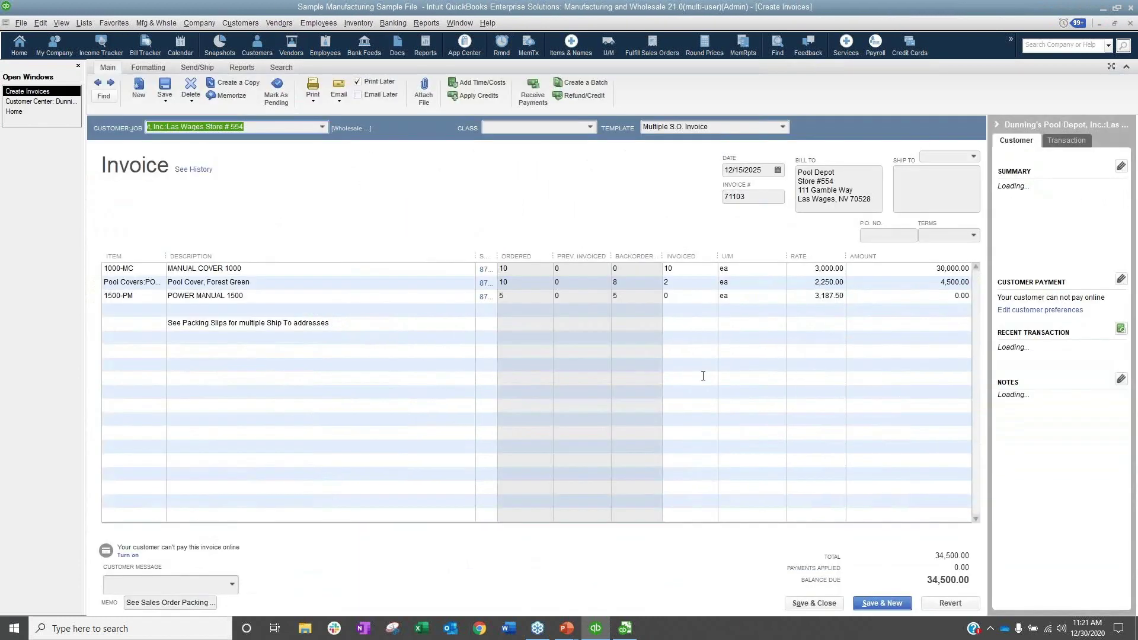
pyautogui.click(148, 68)
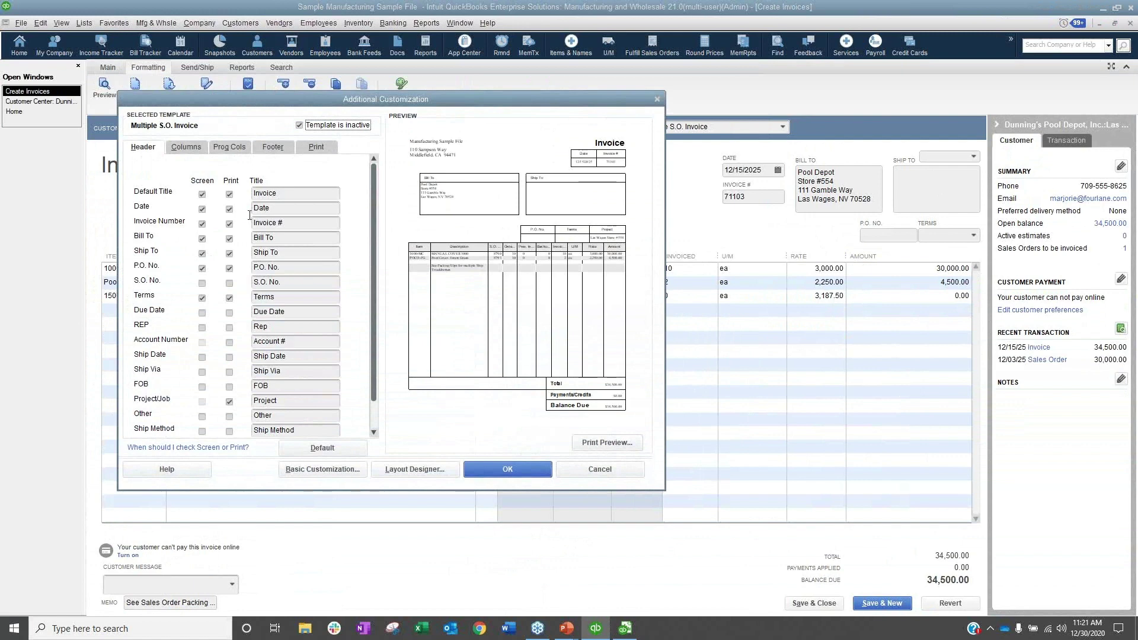
pyautogui.click(202, 327)
pyautogui.press('Return')
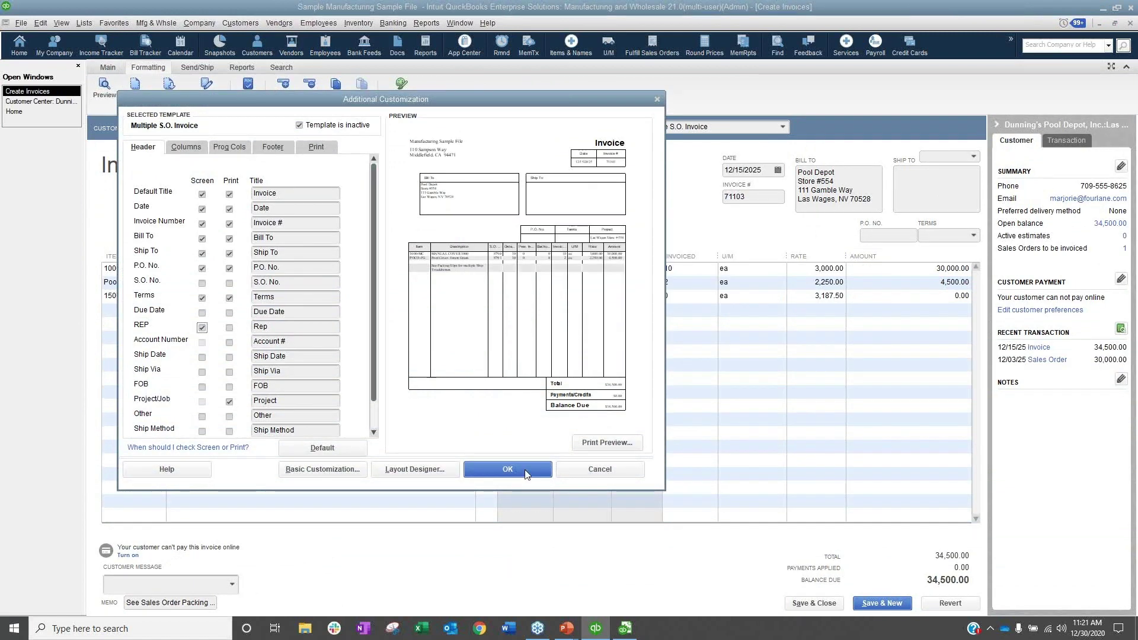
pyautogui.click(525, 470)
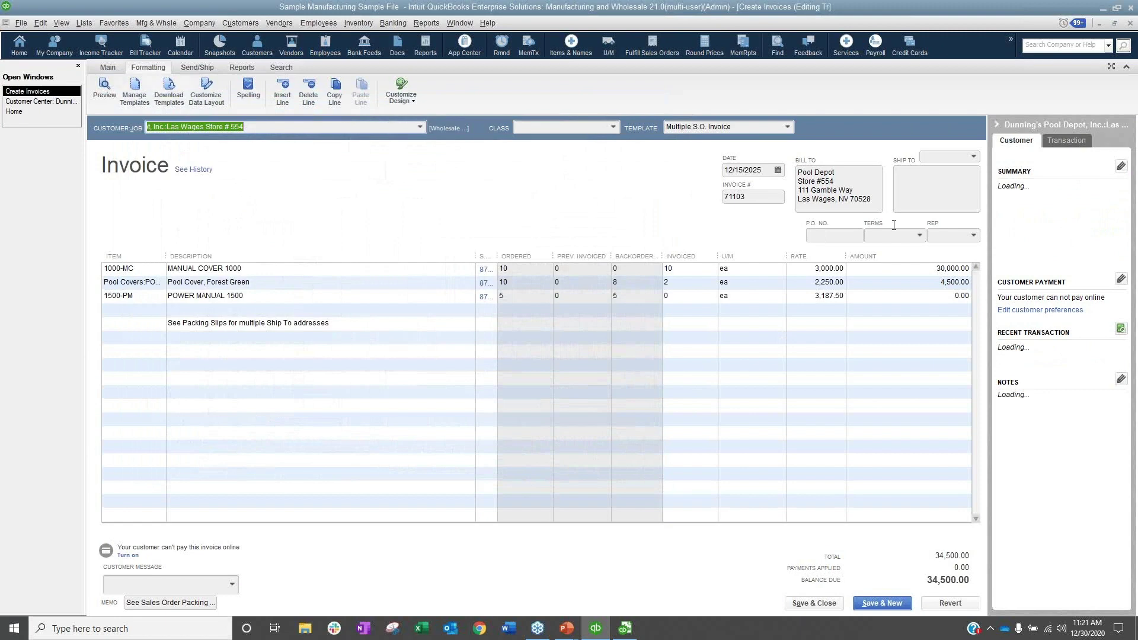
# - Review the sales reps offered in the invoice's Rep field and close the list without choosing one
pyautogui.click(973, 237)
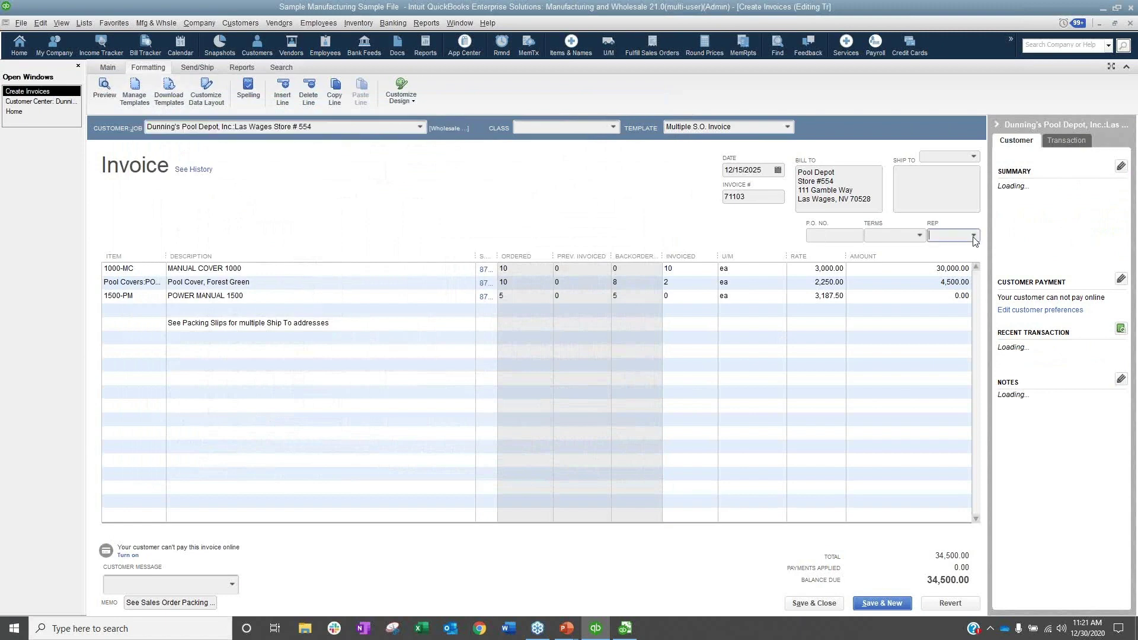
pyautogui.click(973, 236)
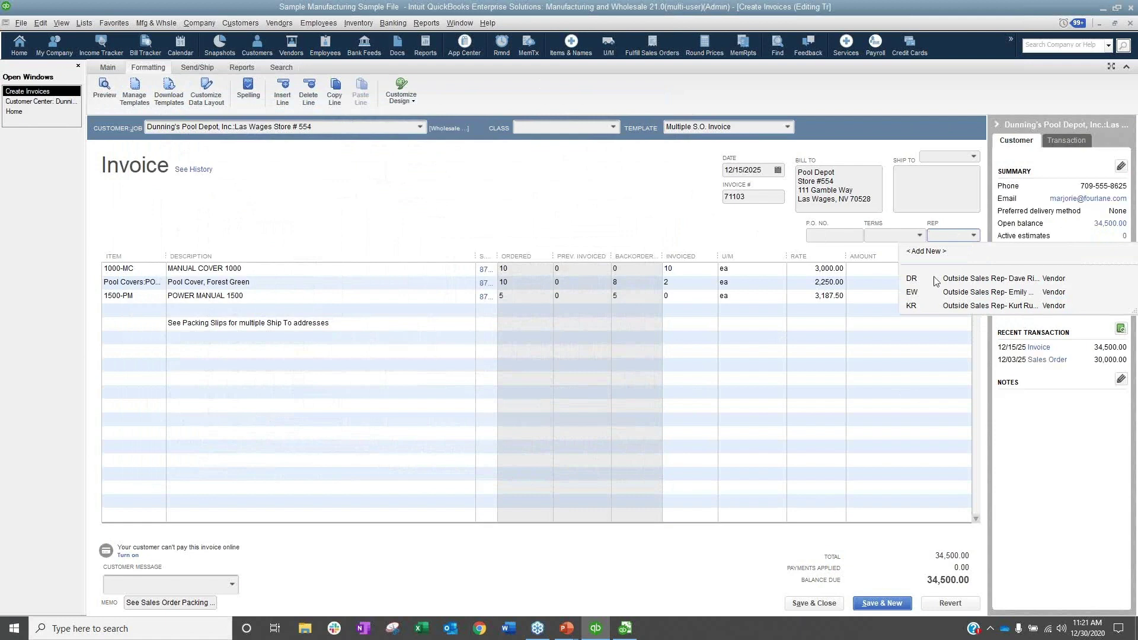
pyautogui.click(472, 213)
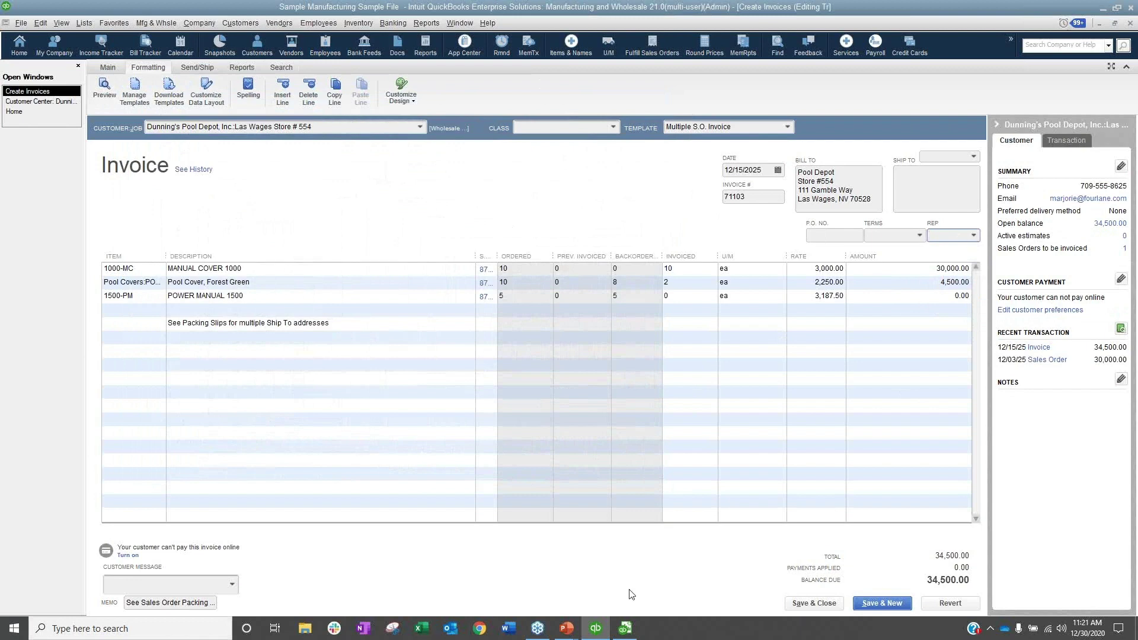
# - Switch back to Advanced Reporting, examine the field used in the Sales Rep list box properties, and close the dialog
pyautogui.moveTo(629, 628)
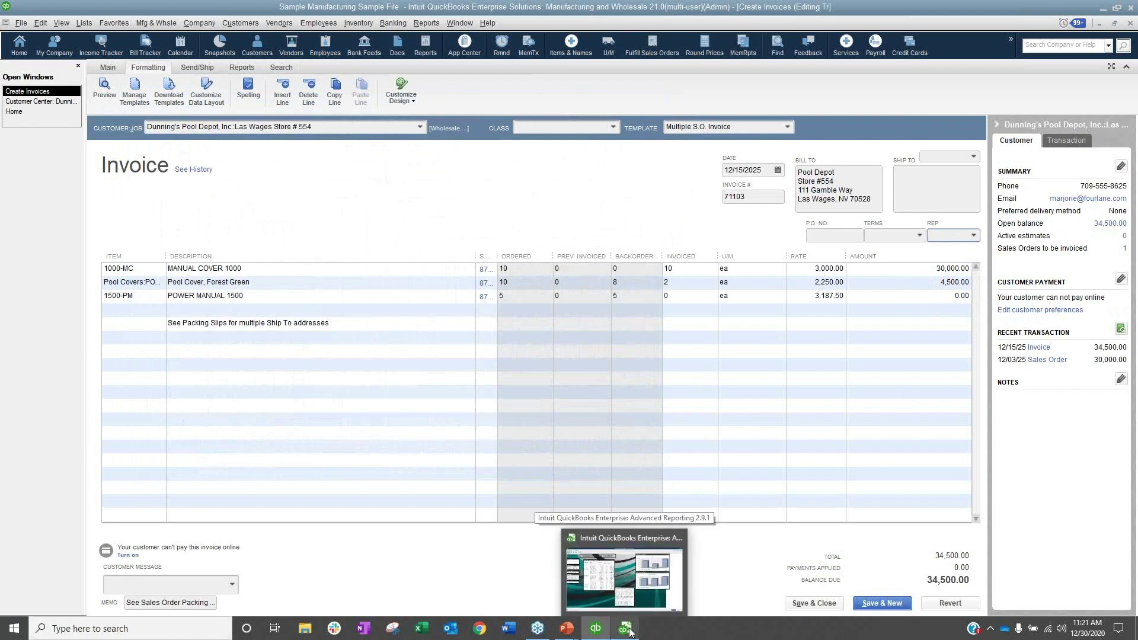
pyautogui.click(648, 595)
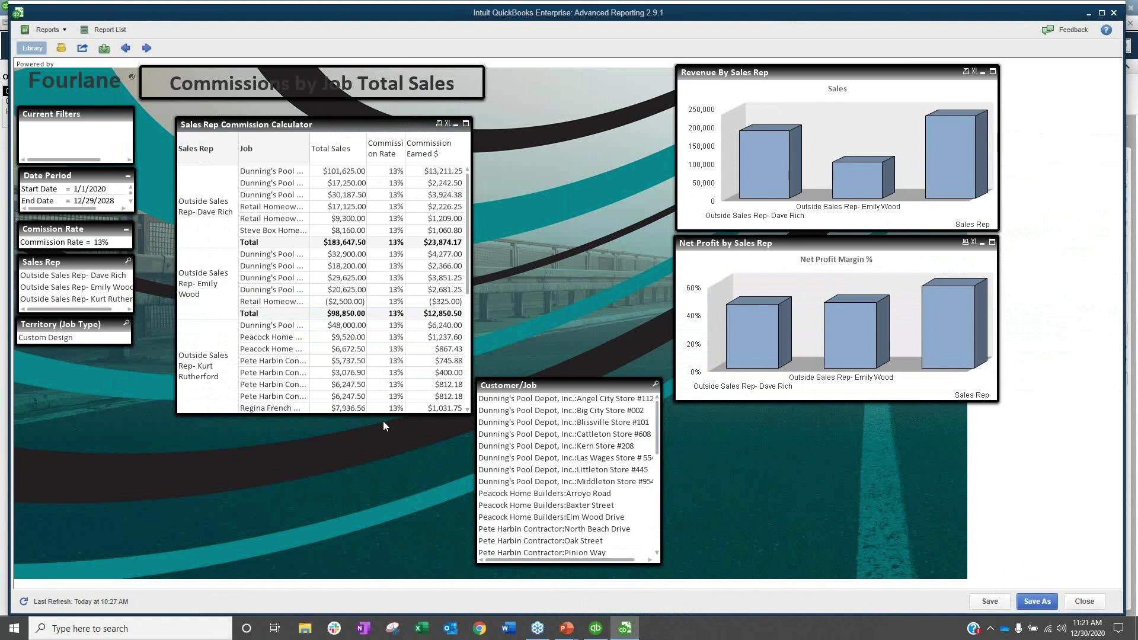
pyautogui.rightClick(72, 263)
pyautogui.click(139, 347)
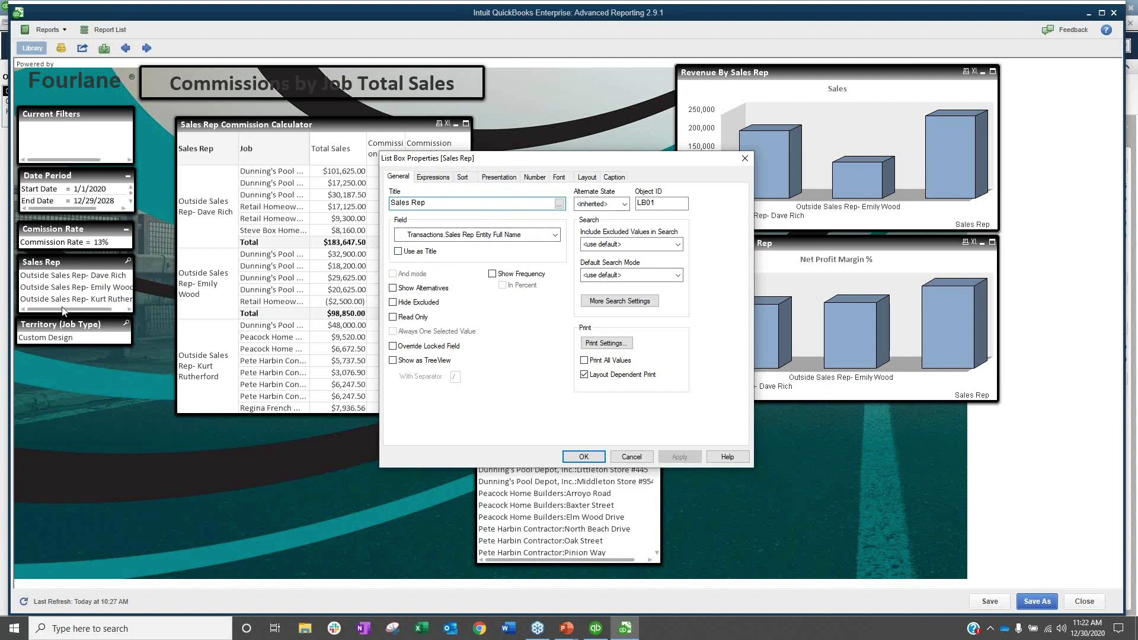
pyautogui.click(745, 161)
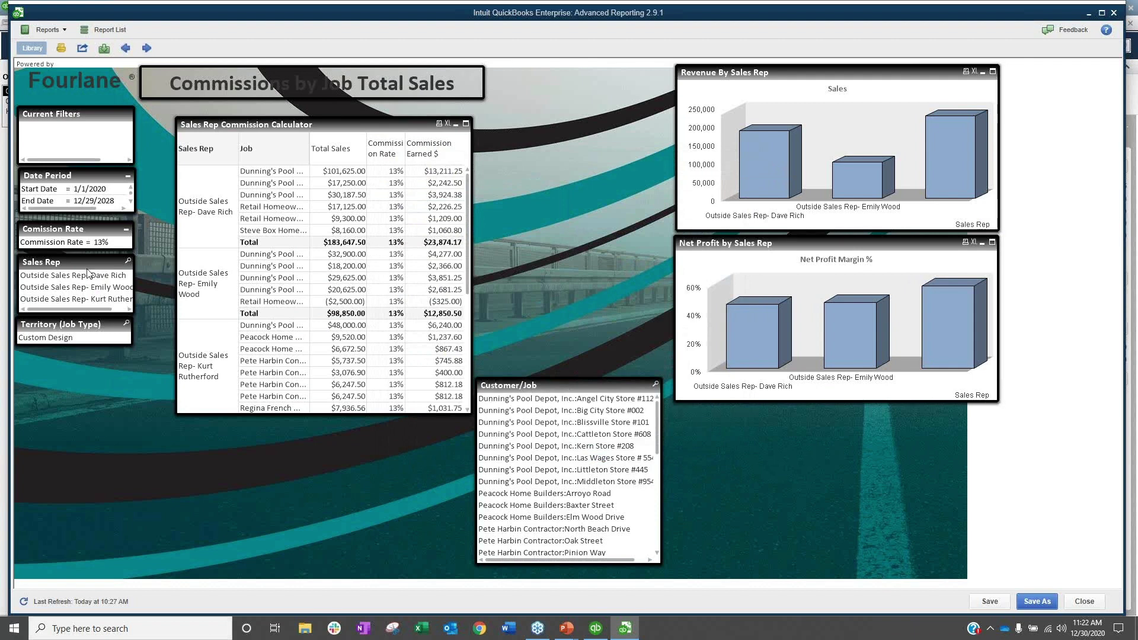
# - Try filtering the report by one outside sales rep, and clear the current filters
pyautogui.click(111, 288)
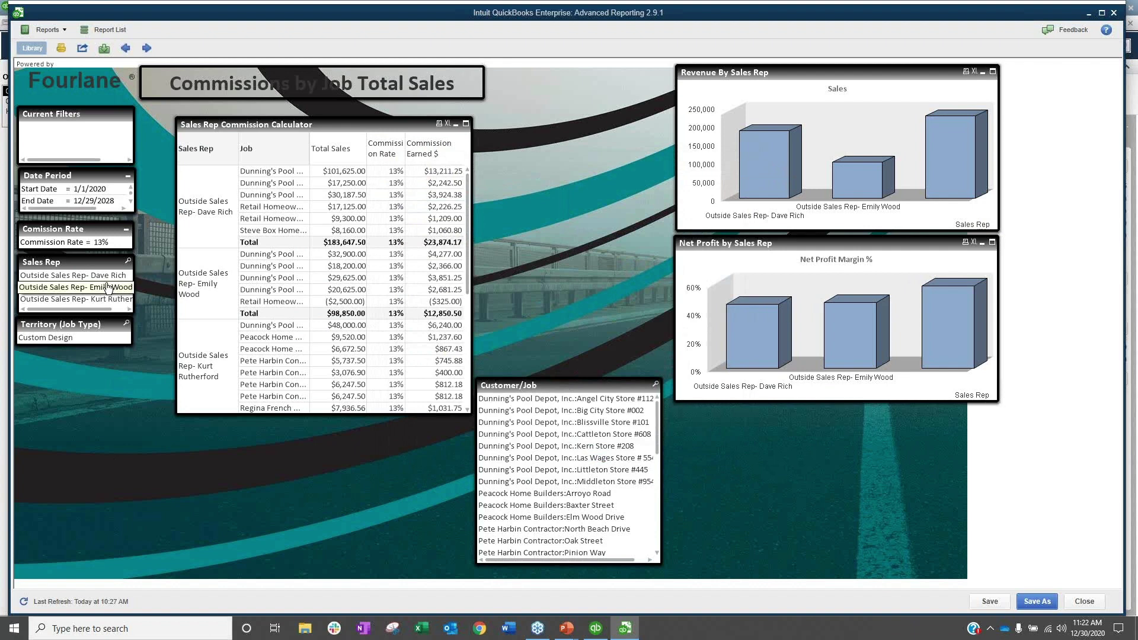
pyautogui.click(108, 286)
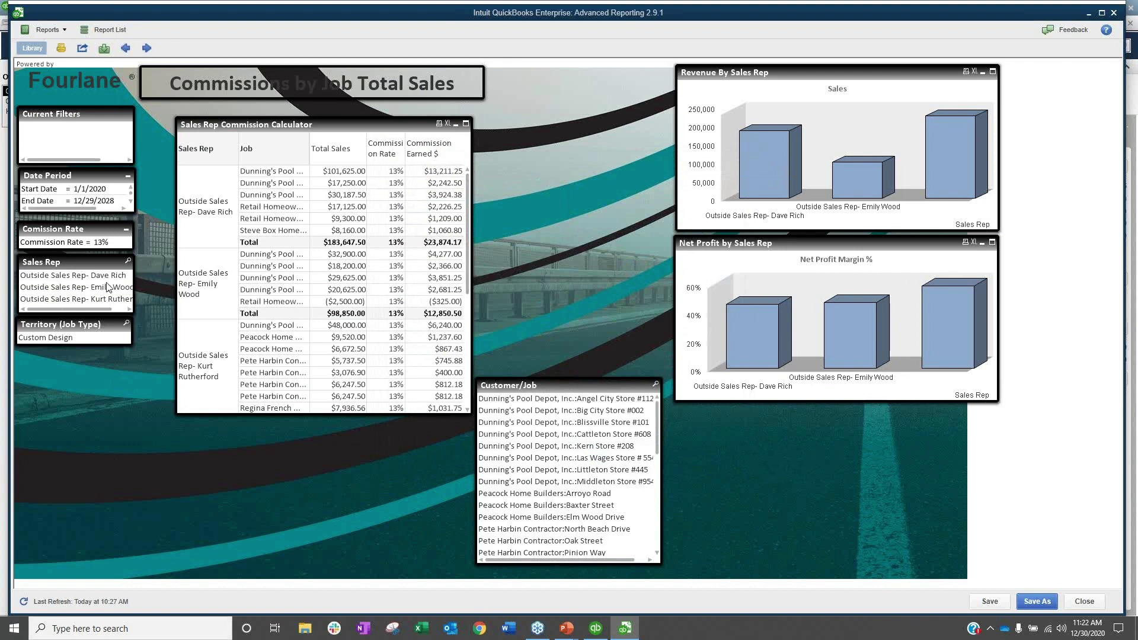
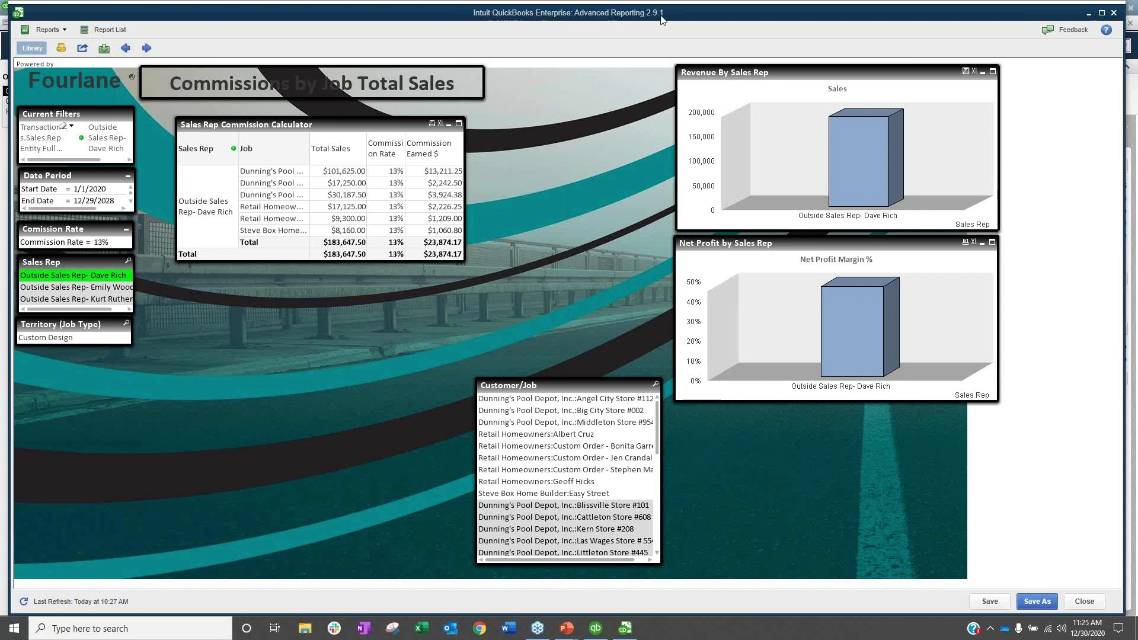
pyautogui.rightClick(63, 129)
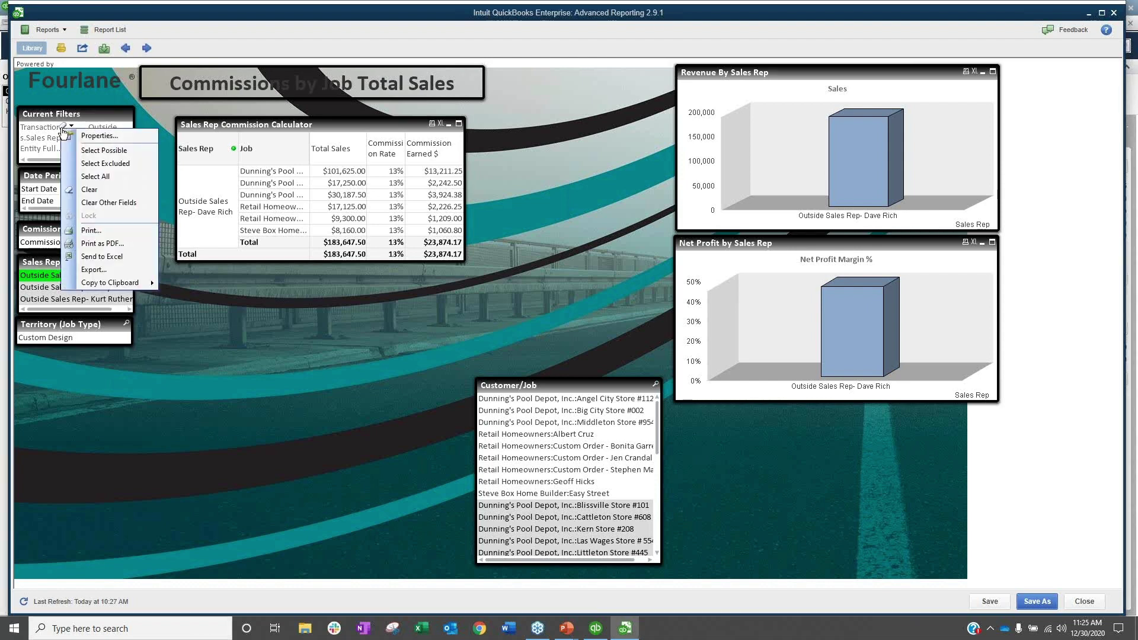
pyautogui.click(95, 191)
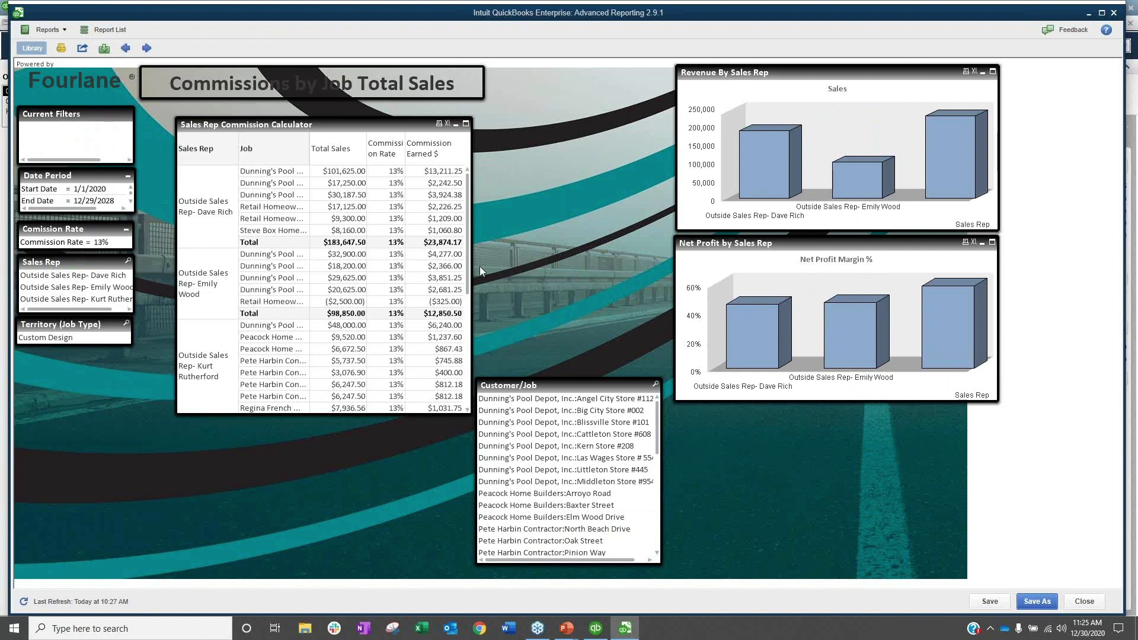
# - Move the Customer/Job list box below the Territory (Job Type) box and narrow it to roughly match the filter boxes
pyautogui.moveTo(541, 391); pyautogui.dragTo(76, 392)
pyautogui.moveTo(204, 477); pyautogui.dragTo(148, 481)
pyautogui.moveTo(473, 280)
pyautogui.mouseDown()
pyautogui.moveTo(657, 294)
pyautogui.moveTo(472, 293)
pyautogui.mouseUp()
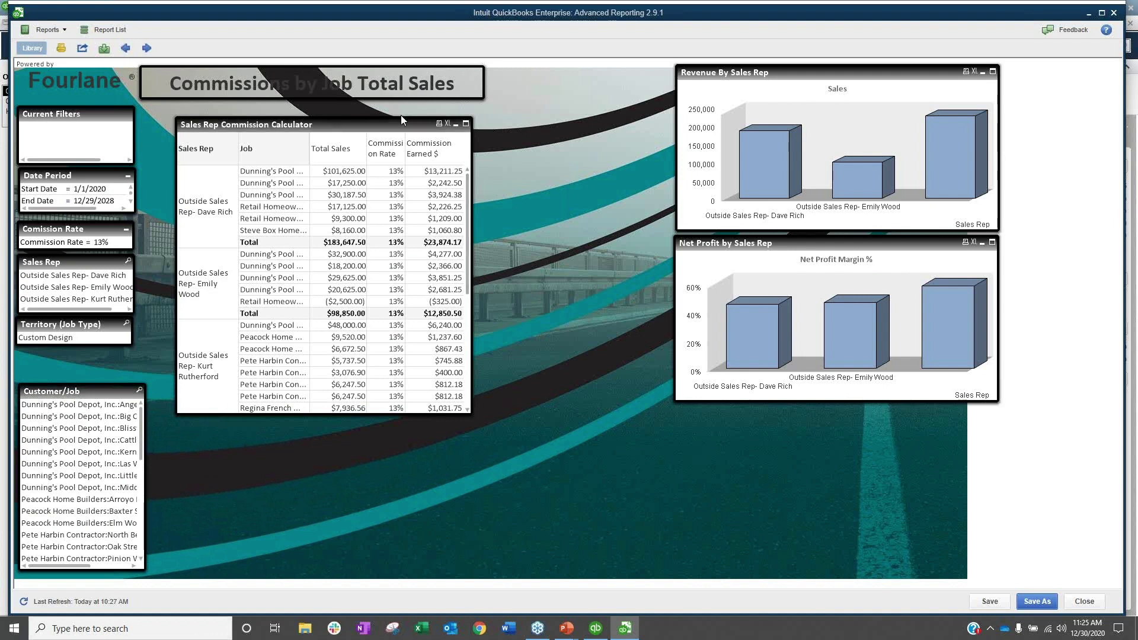
# - Widen the Job column and the Sales Rep Commission Calculator so all its columns fit, and place the table beside the filter boxes
pyautogui.moveTo(401, 115); pyautogui.dragTo(438, 115)
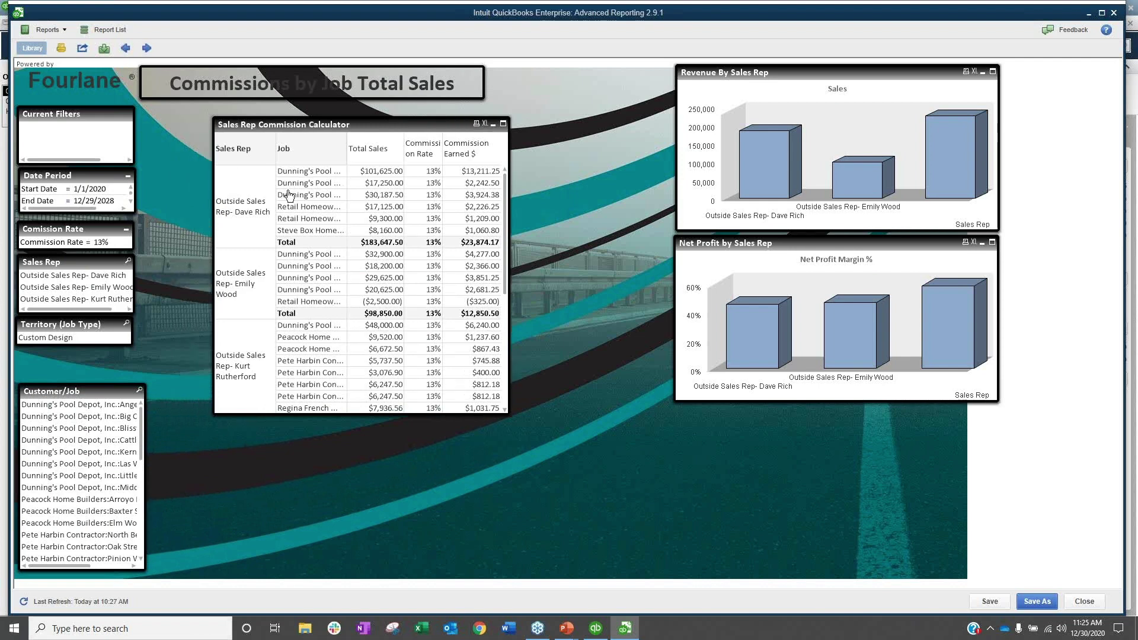
pyautogui.moveTo(370, 148); pyautogui.dragTo(414, 149)
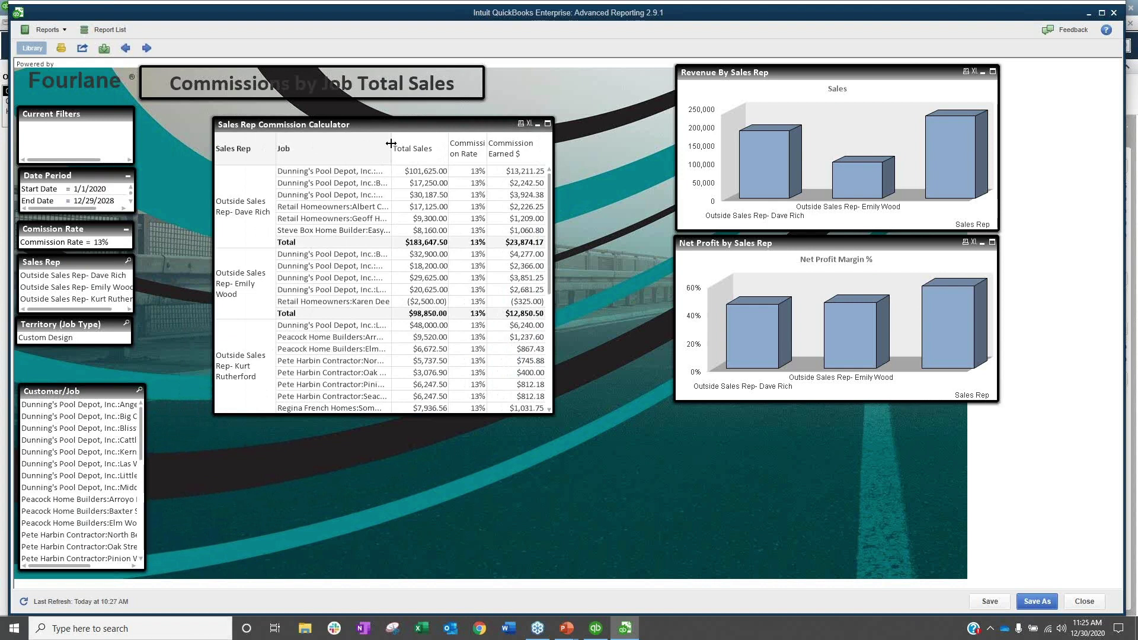
pyautogui.moveTo(390, 148); pyautogui.dragTo(436, 145)
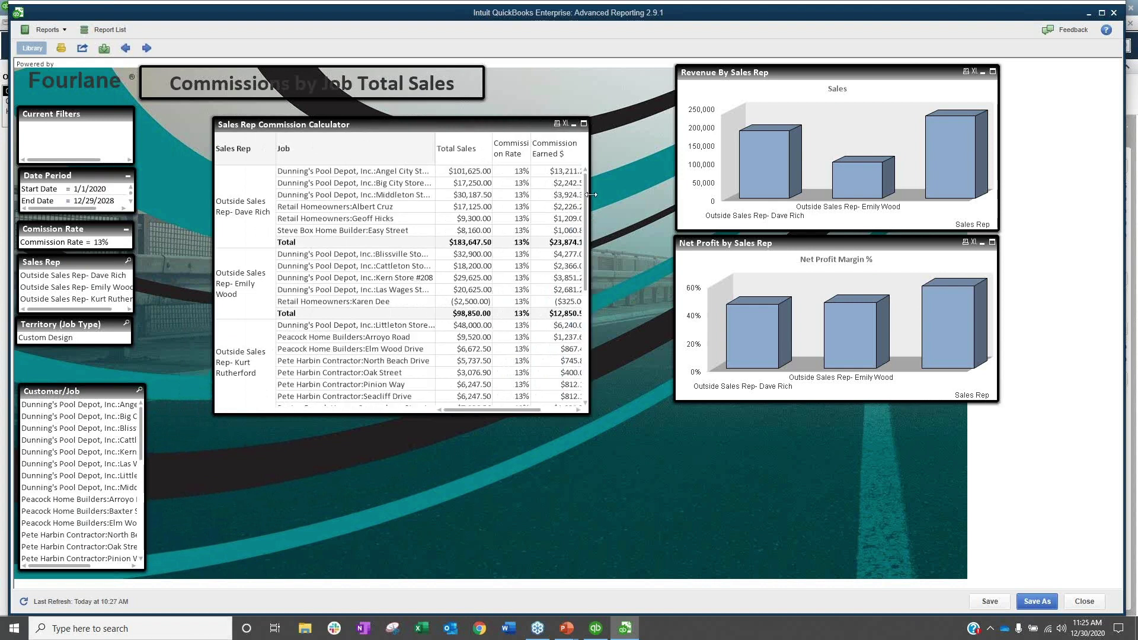
pyautogui.moveTo(591, 195); pyautogui.dragTo(599, 195)
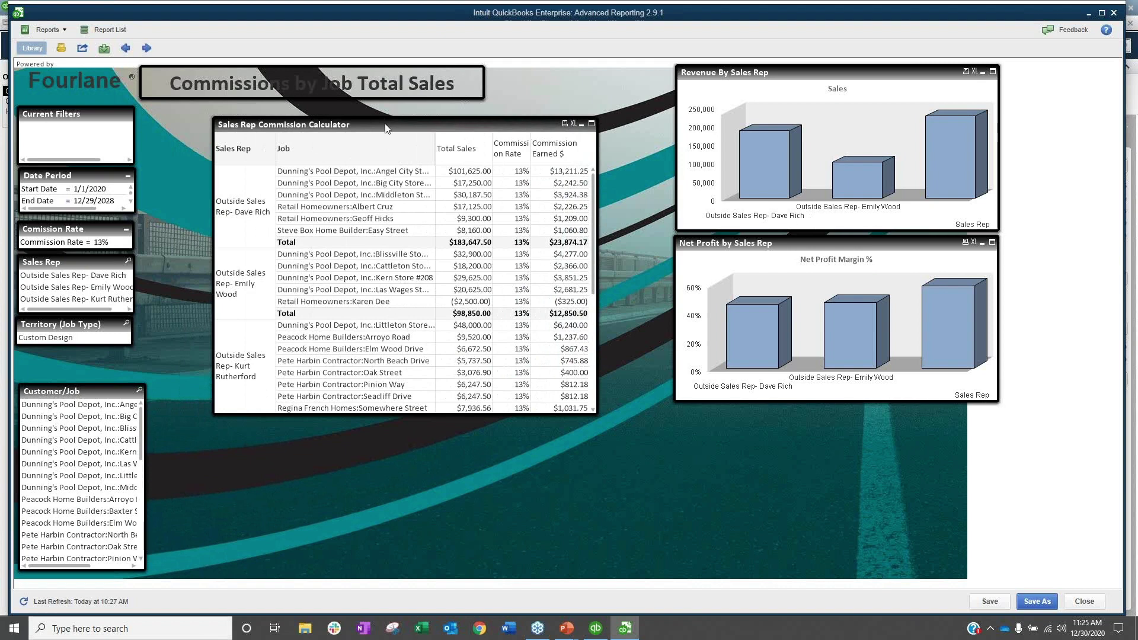
pyautogui.moveTo(386, 129); pyautogui.dragTo(332, 127)
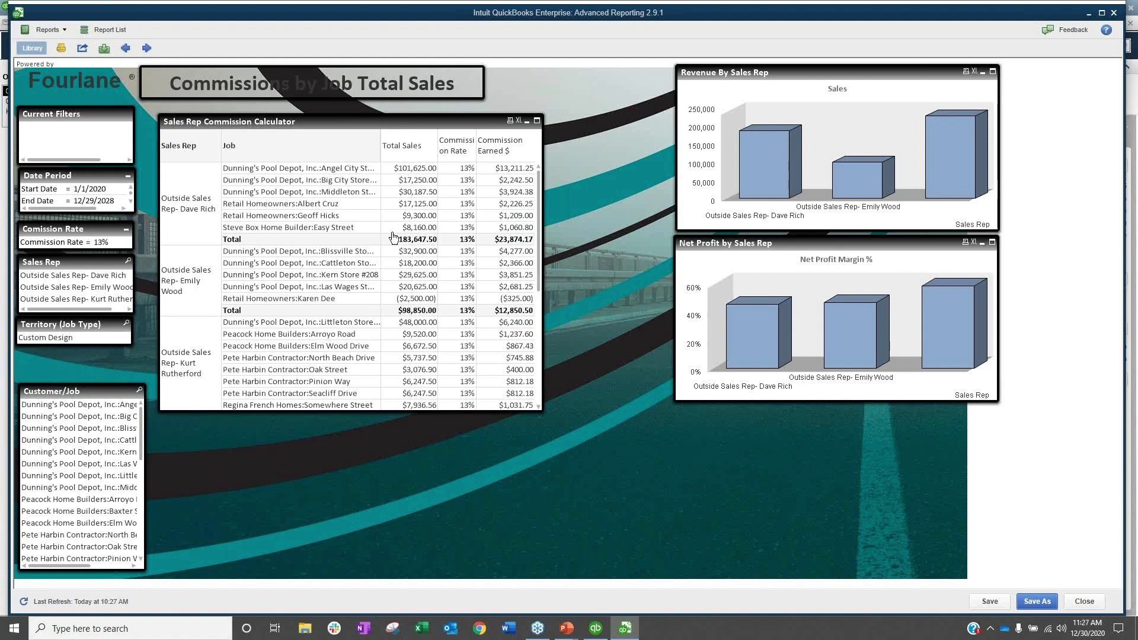
# - Shift the Customer/Job list box up so it sits directly beneath the Territory (Job Type) box
pyautogui.click(98, 393)
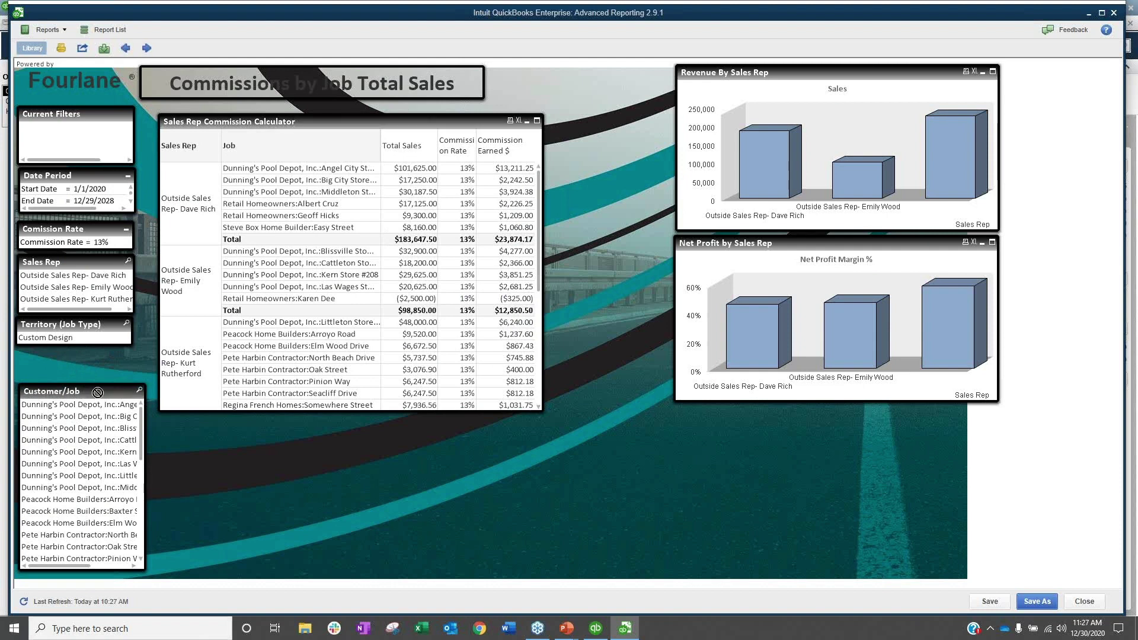
pyautogui.moveTo(97, 392); pyautogui.dragTo(97, 373)
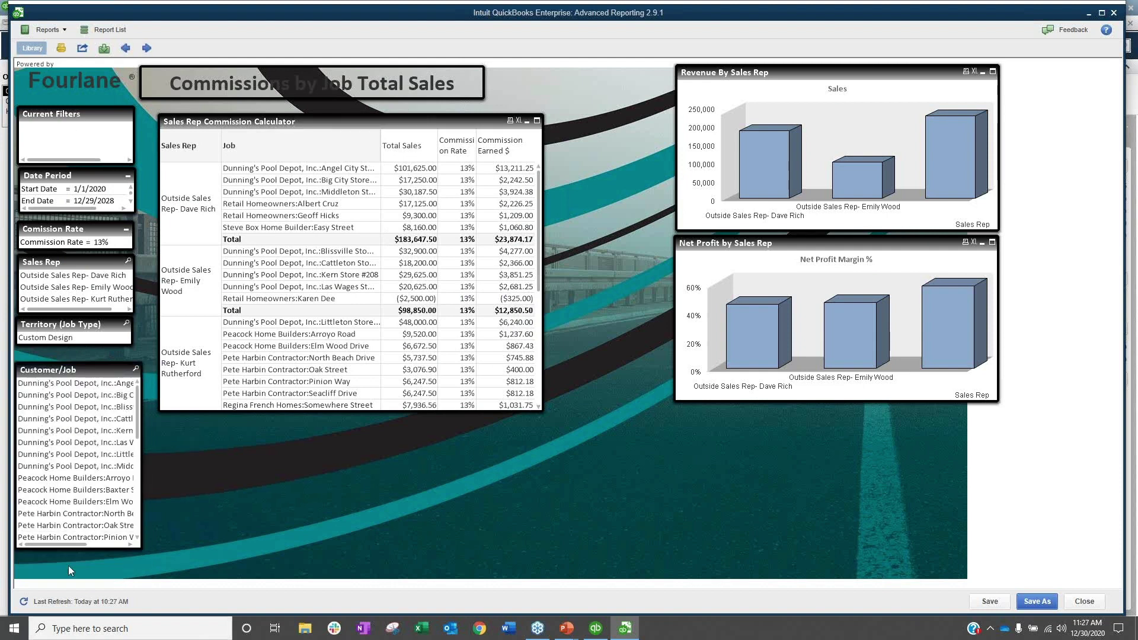
# - Open the Sales Rep Commission Calculator's chart properties and review its expression, general, sort and presentation settings
pyautogui.rightClick(231, 124)
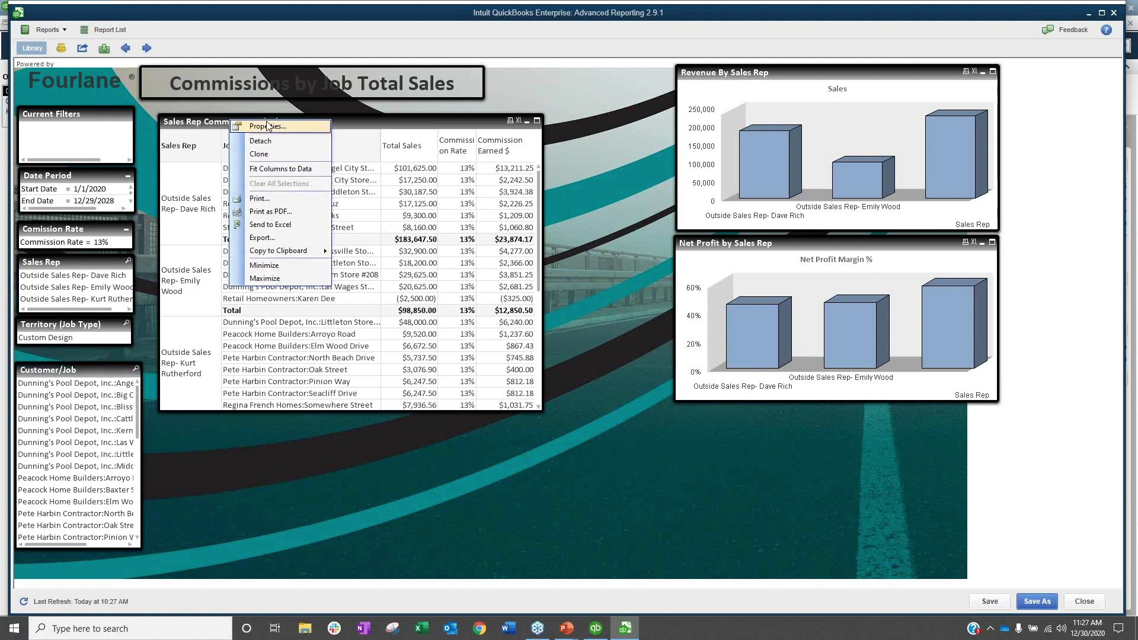
pyautogui.click(526, 473)
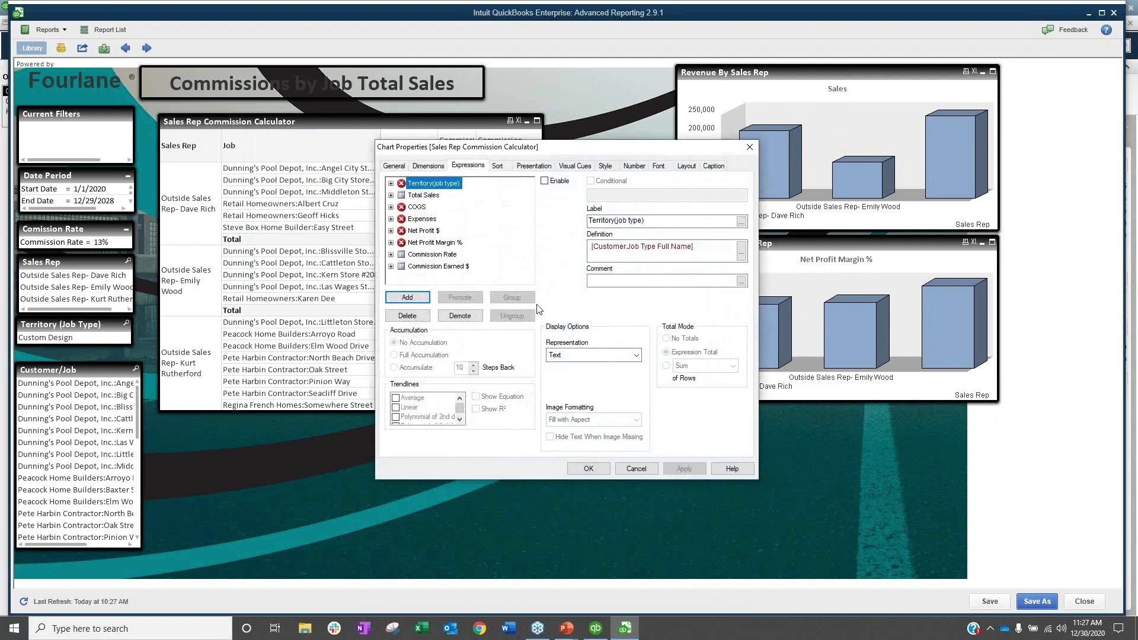
pyautogui.click(394, 166)
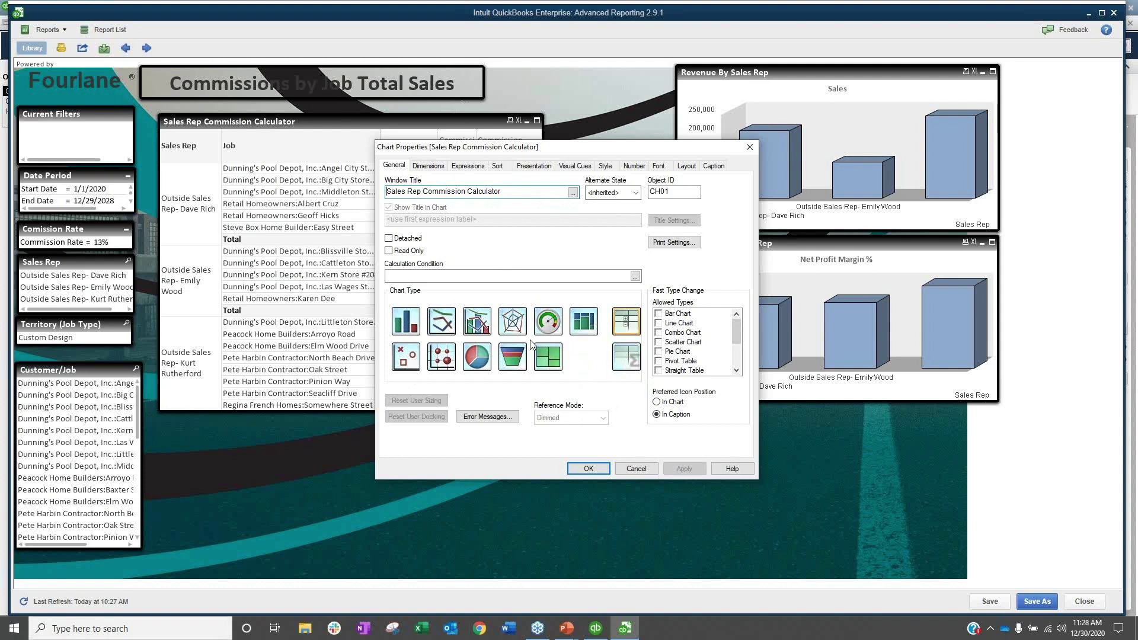
pyautogui.click(497, 166)
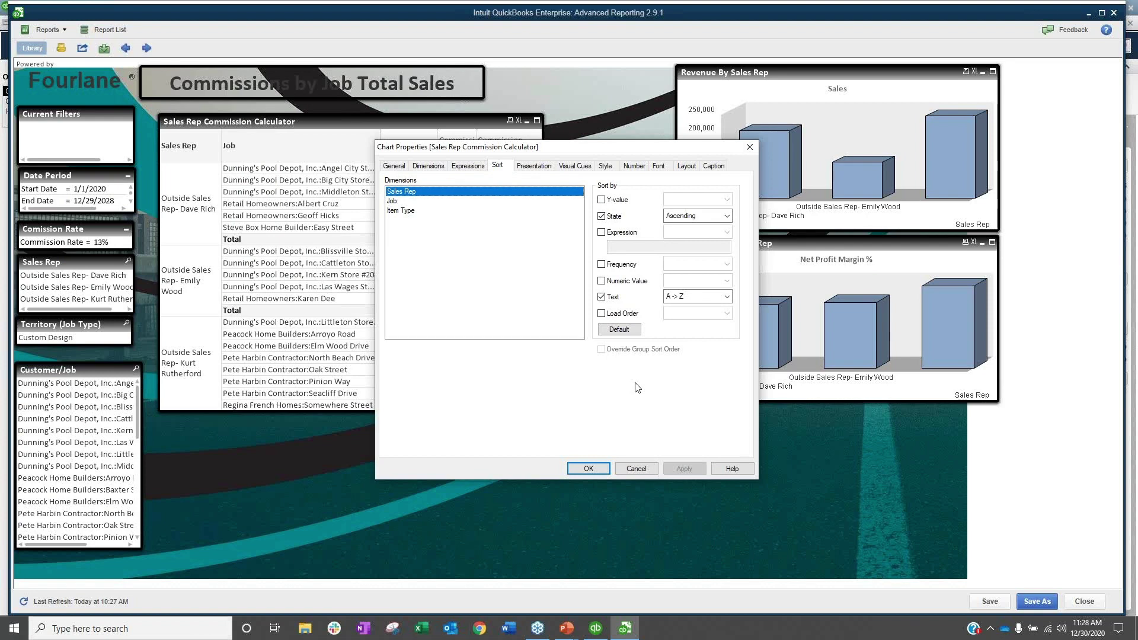
pyautogui.click(534, 167)
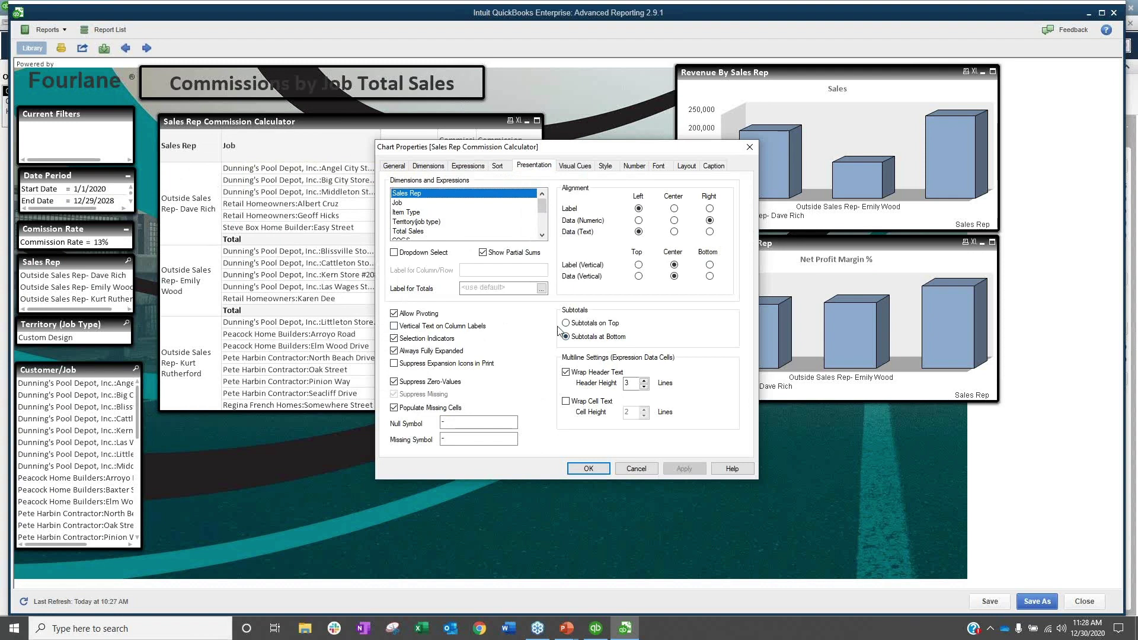
pyautogui.moveTo(586, 149); pyautogui.dragTo(730, 247)
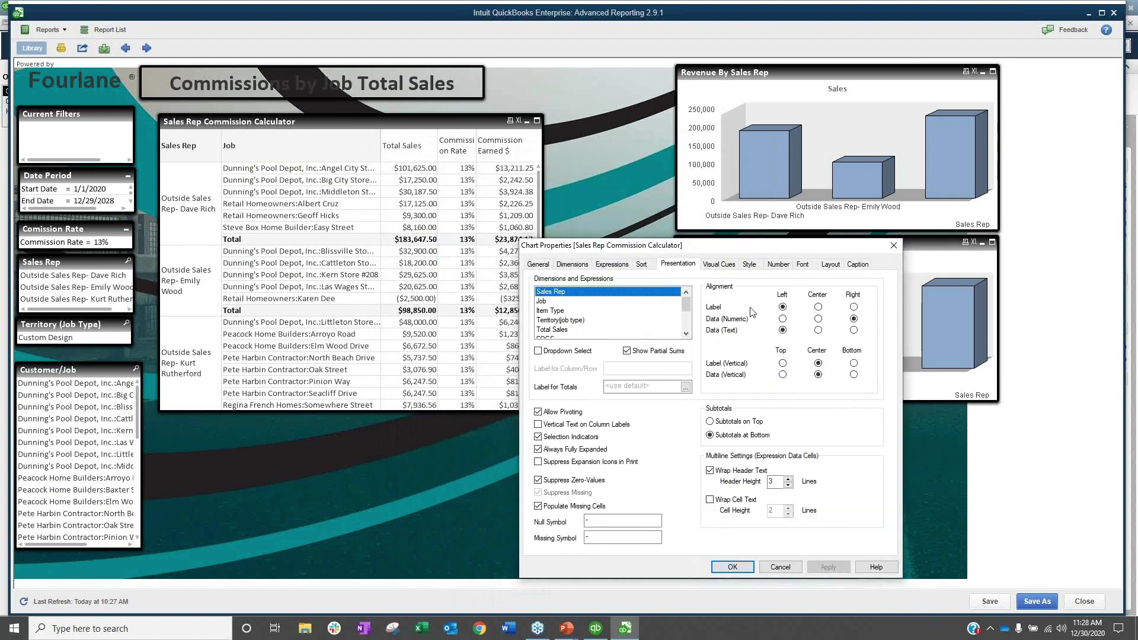
# - Review the calculator's visual cues, style, number format, font, layout and caption settings
pyautogui.click(726, 266)
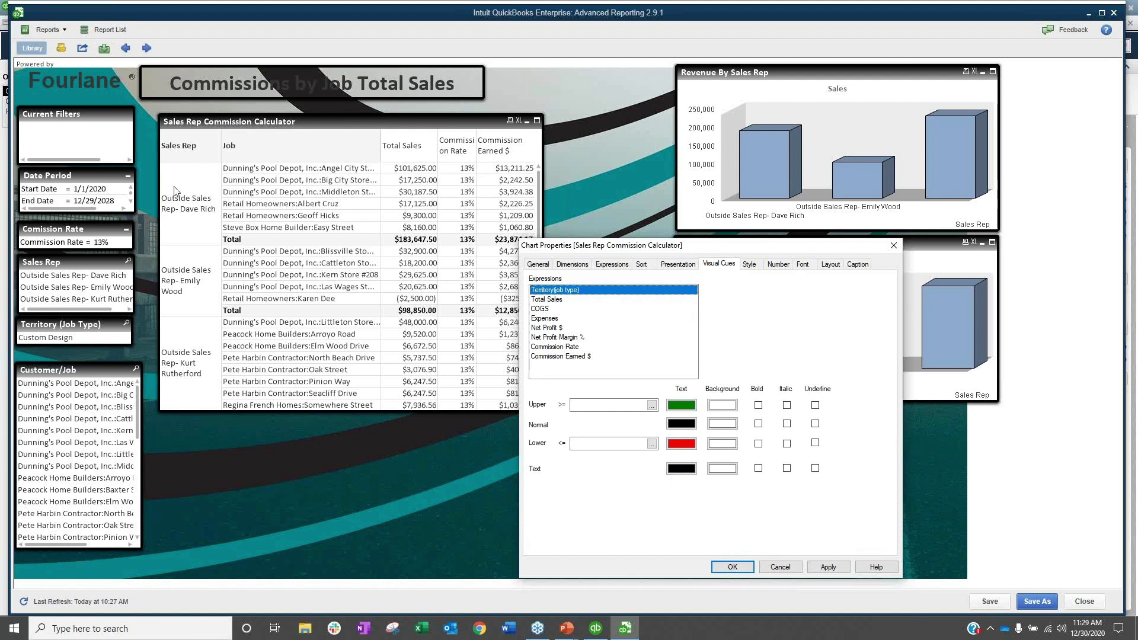
pyautogui.moveTo(674, 252); pyautogui.dragTo(790, 195)
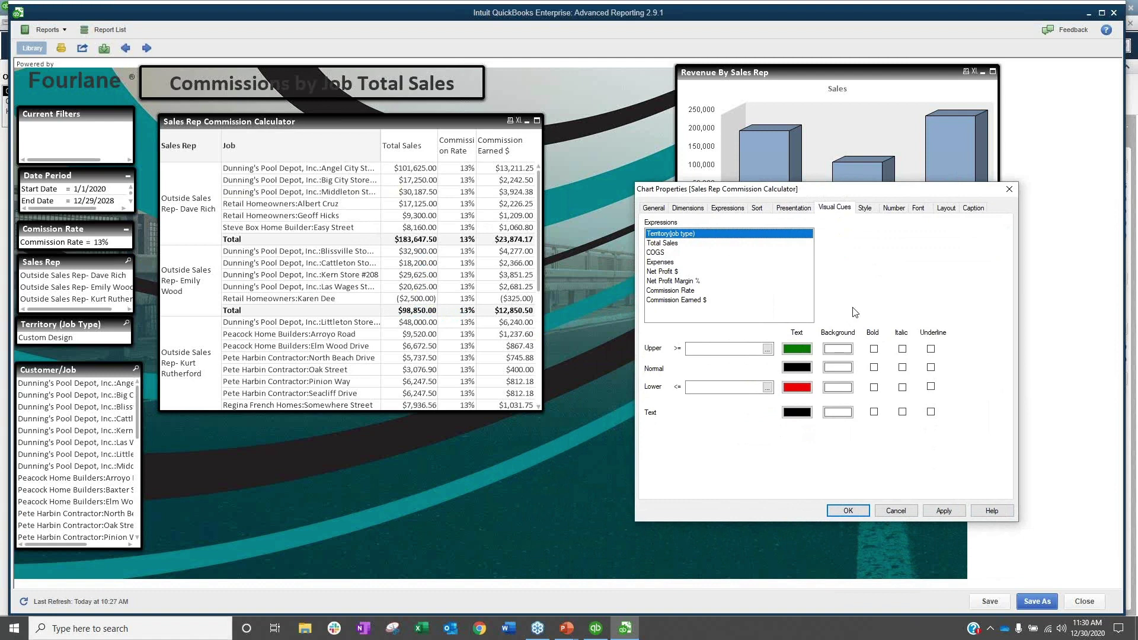
pyautogui.click(864, 208)
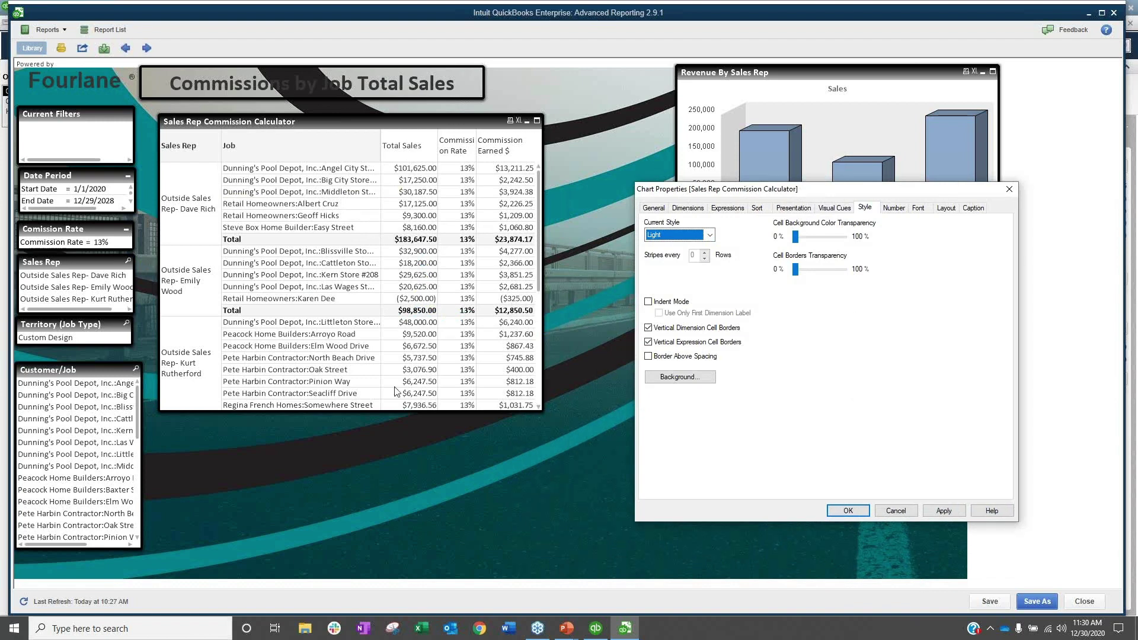
pyautogui.click(894, 208)
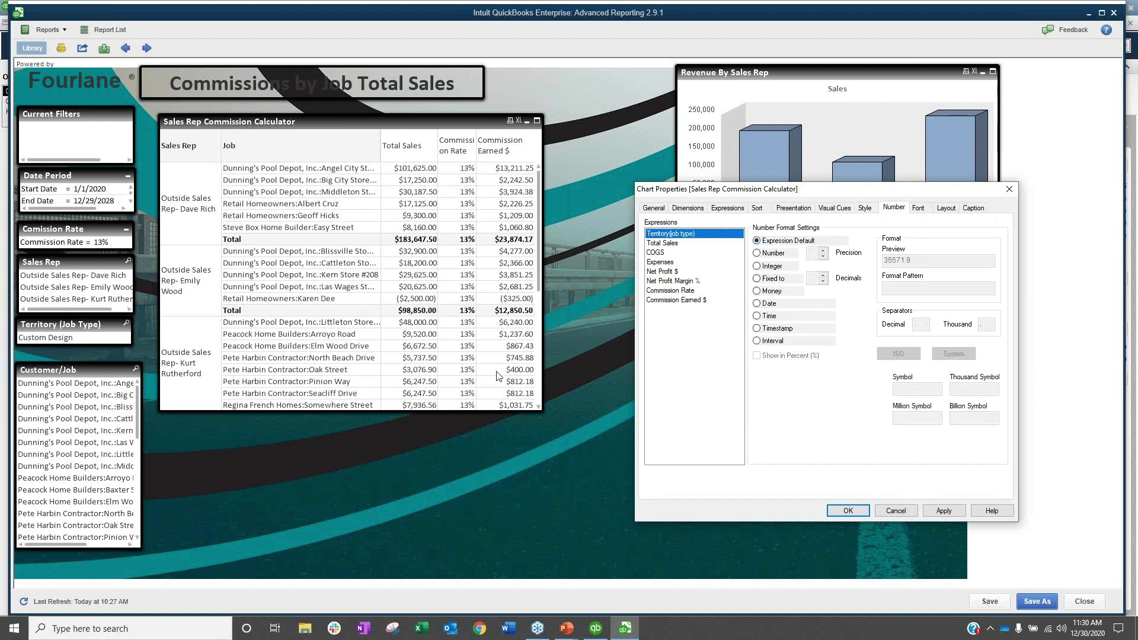
pyautogui.click(920, 210)
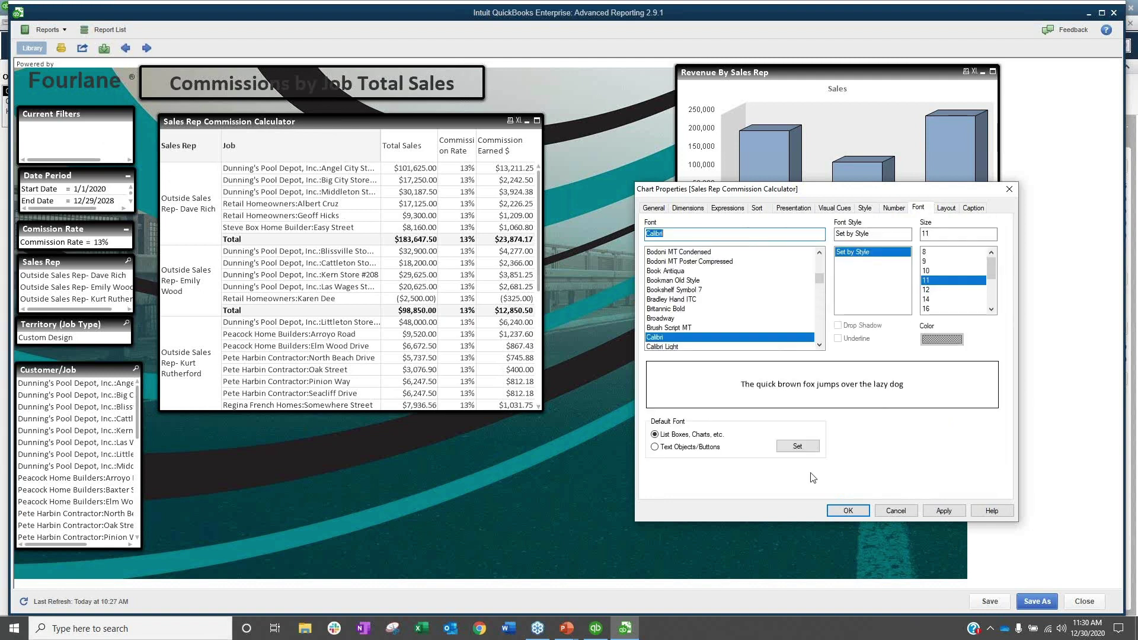
pyautogui.click(943, 208)
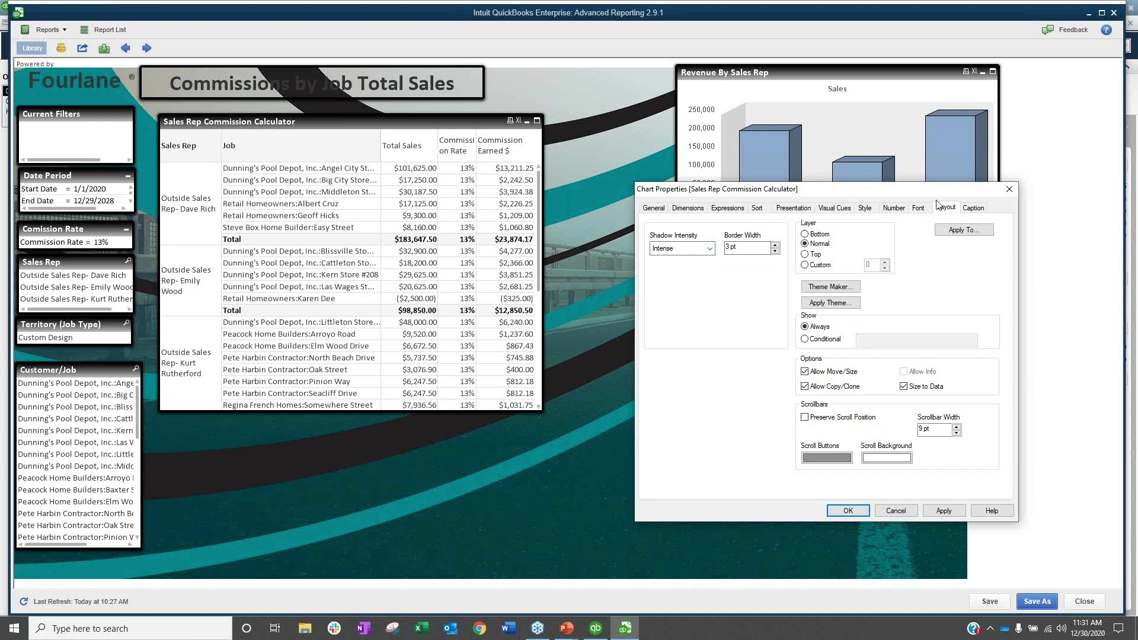
pyautogui.click(975, 208)
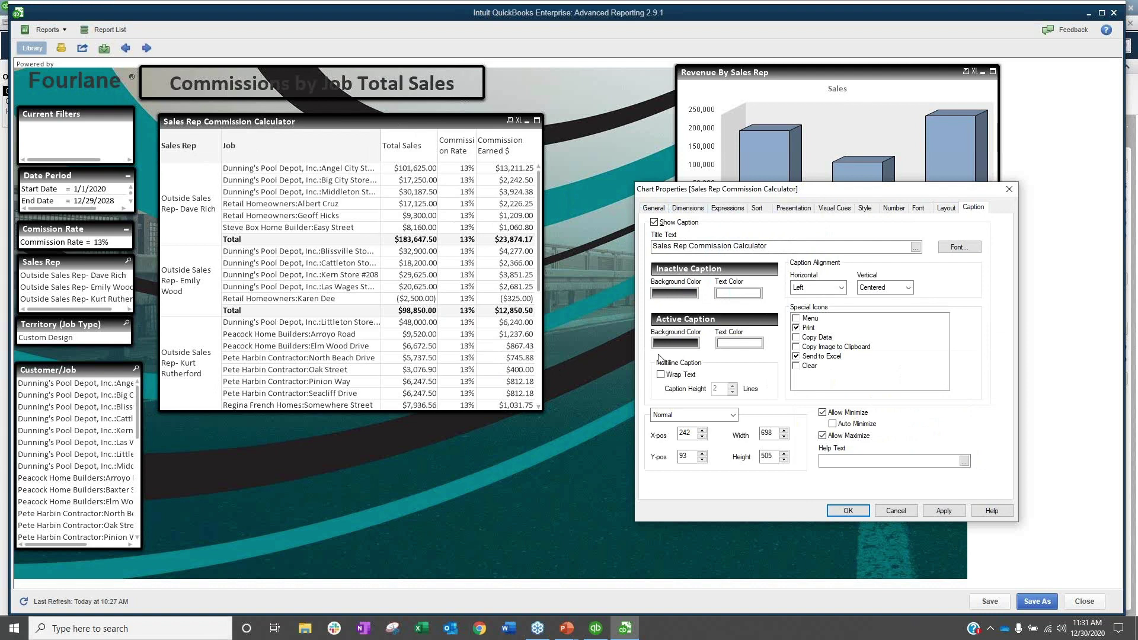
# - Examine the available fields and used dimensions in the calculator's dimension settings
pyautogui.click(729, 210)
pyautogui.click(689, 210)
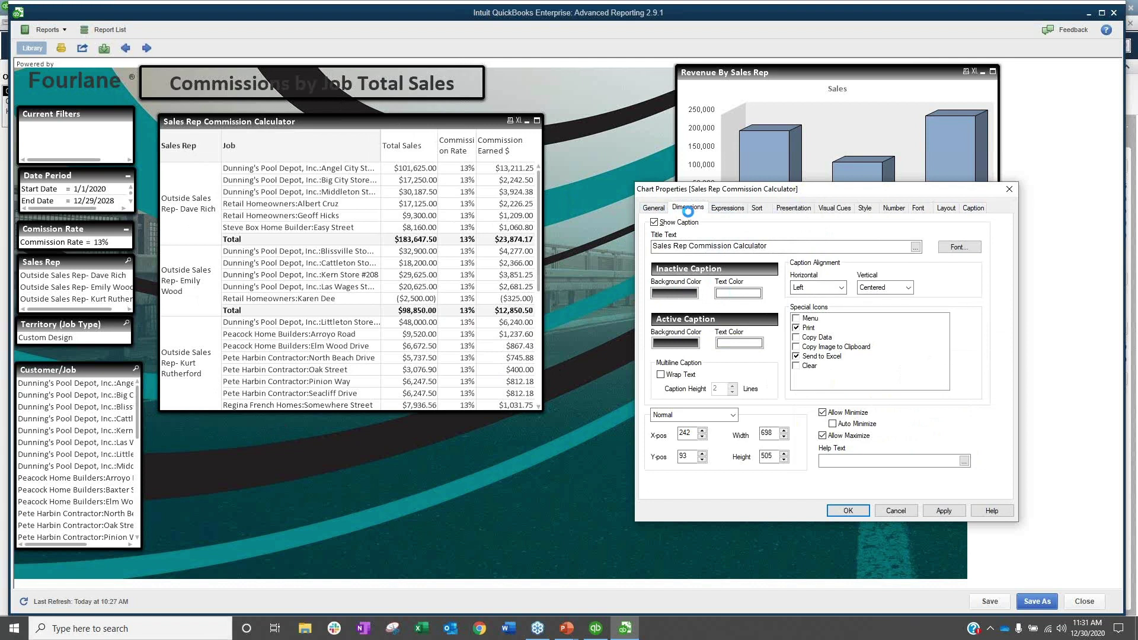
pyautogui.click(688, 209)
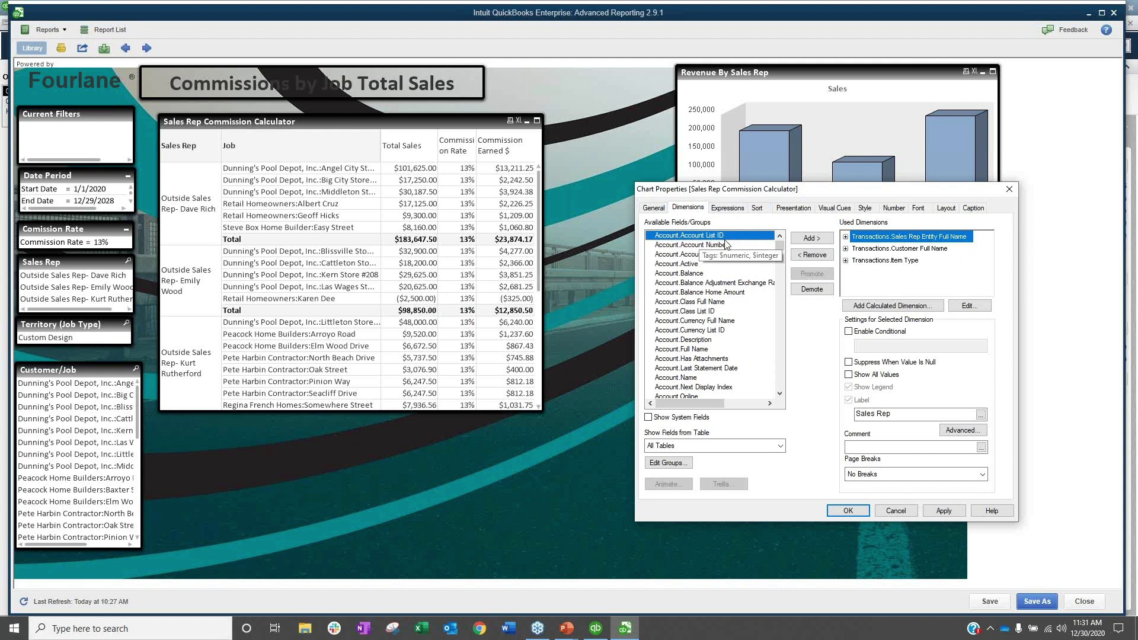
pyautogui.moveTo(796, 196); pyautogui.dragTo(598, 164)
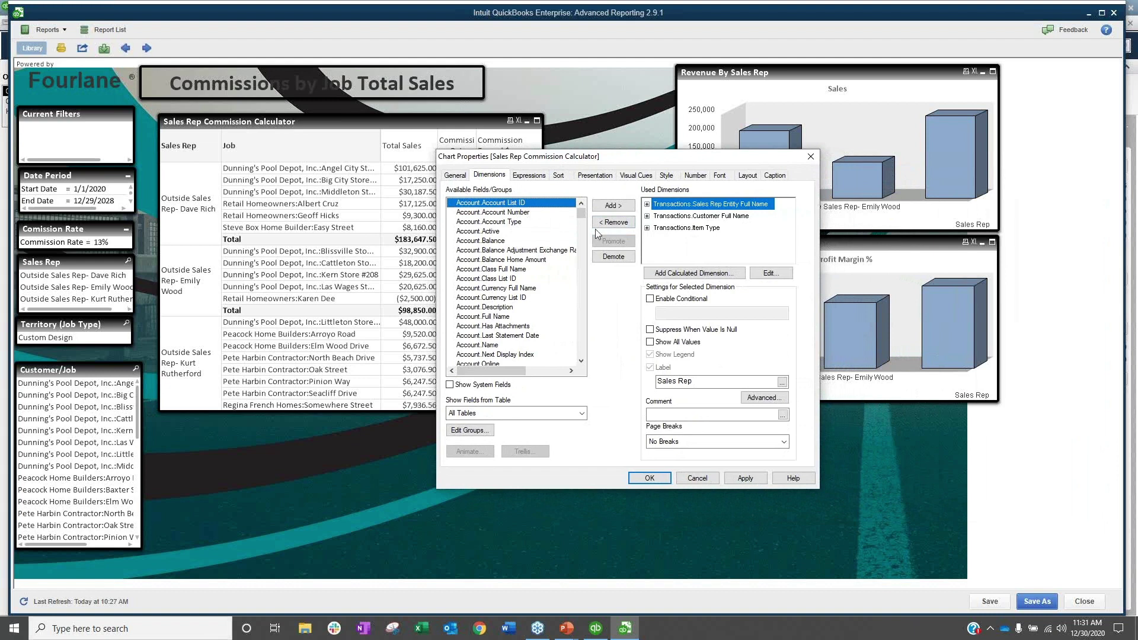
# - Limit the available dimension fields to the Transactions table and look through them
pyautogui.moveTo(580, 212)
pyautogui.mouseDown()
pyautogui.moveTo(587, 359)
pyautogui.moveTo(584, 200)
pyautogui.mouseUp()
pyautogui.click(551, 414)
pyautogui.scroll(-7, 526, 325)
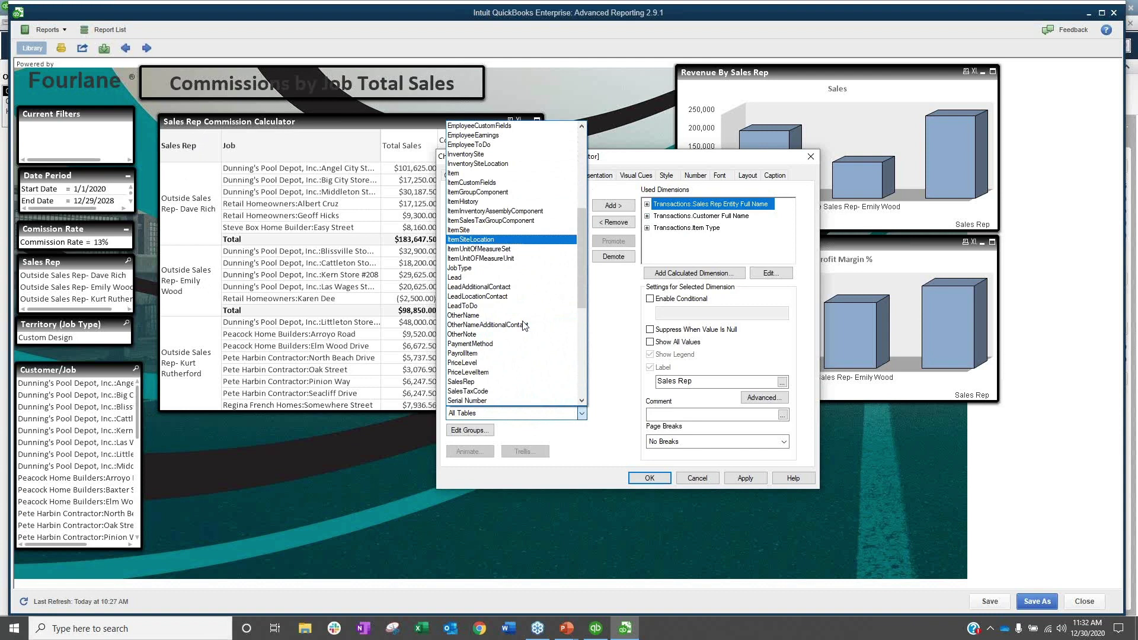
pyautogui.scroll(-7, 525, 325)
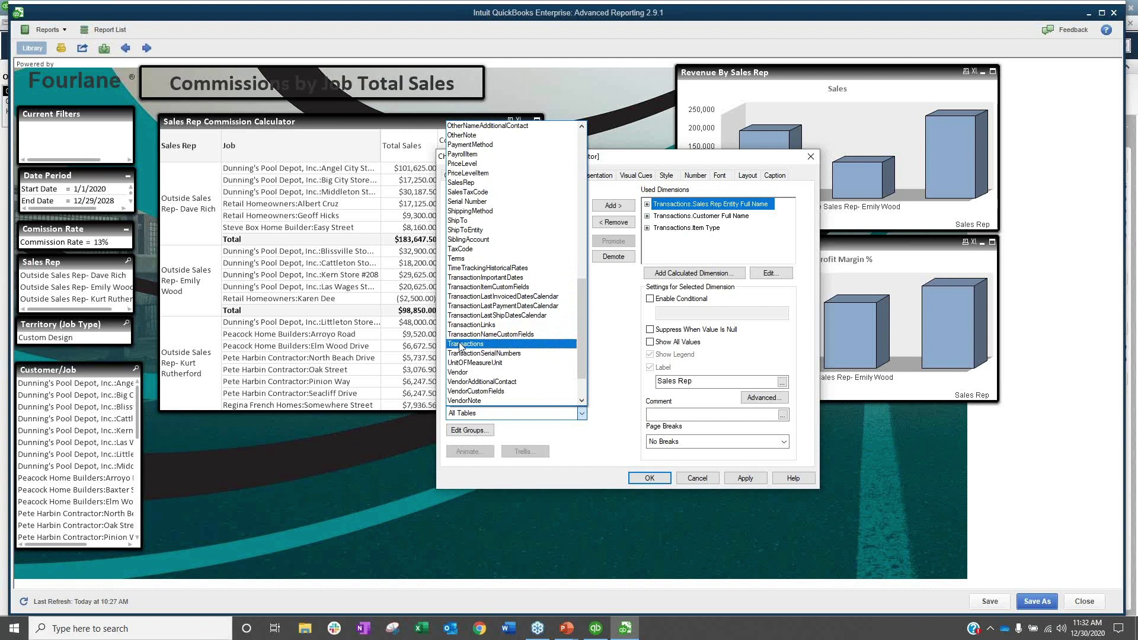
pyautogui.click(489, 345)
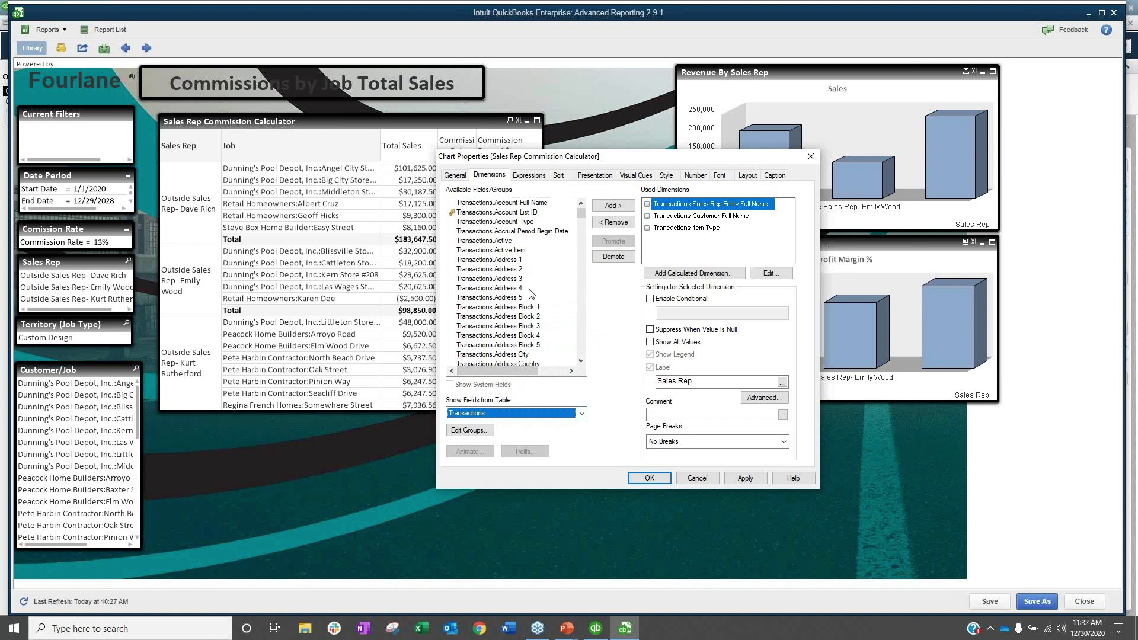
pyautogui.moveTo(581, 211); pyautogui.dragTo(585, 222)
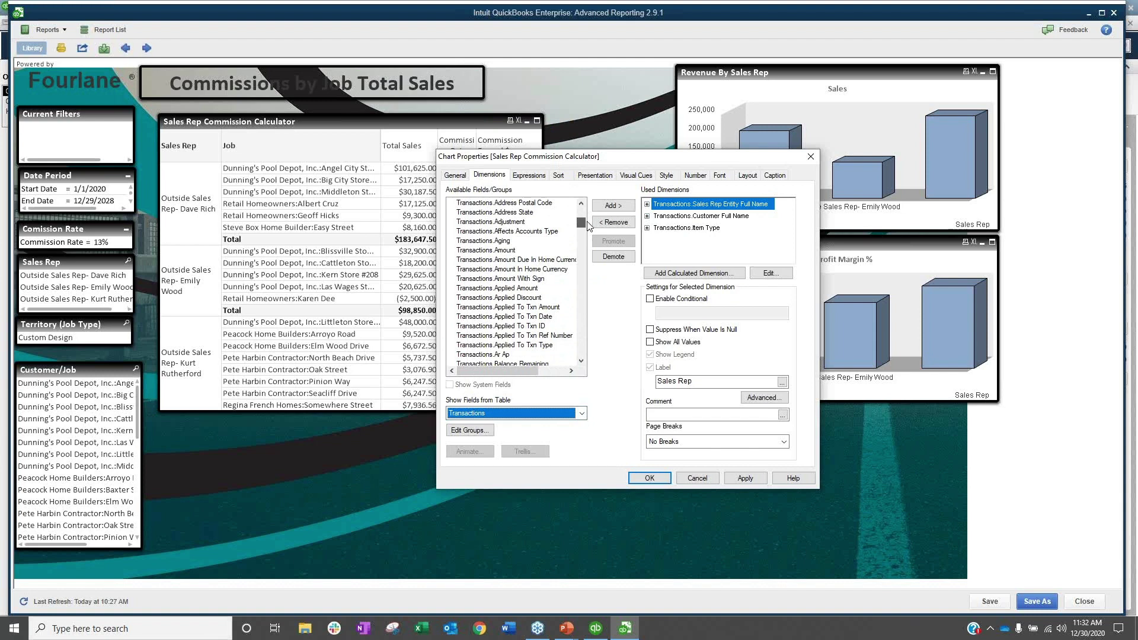
pyautogui.moveTo(587, 222); pyautogui.dragTo(587, 223)
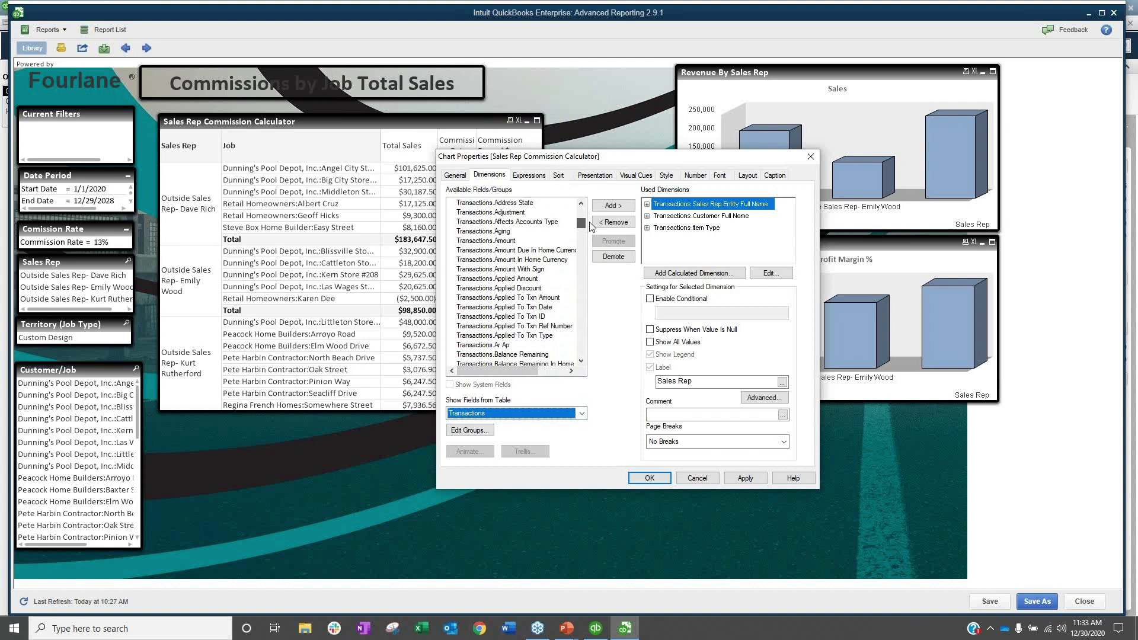
pyautogui.moveTo(591, 223); pyautogui.dragTo(591, 223)
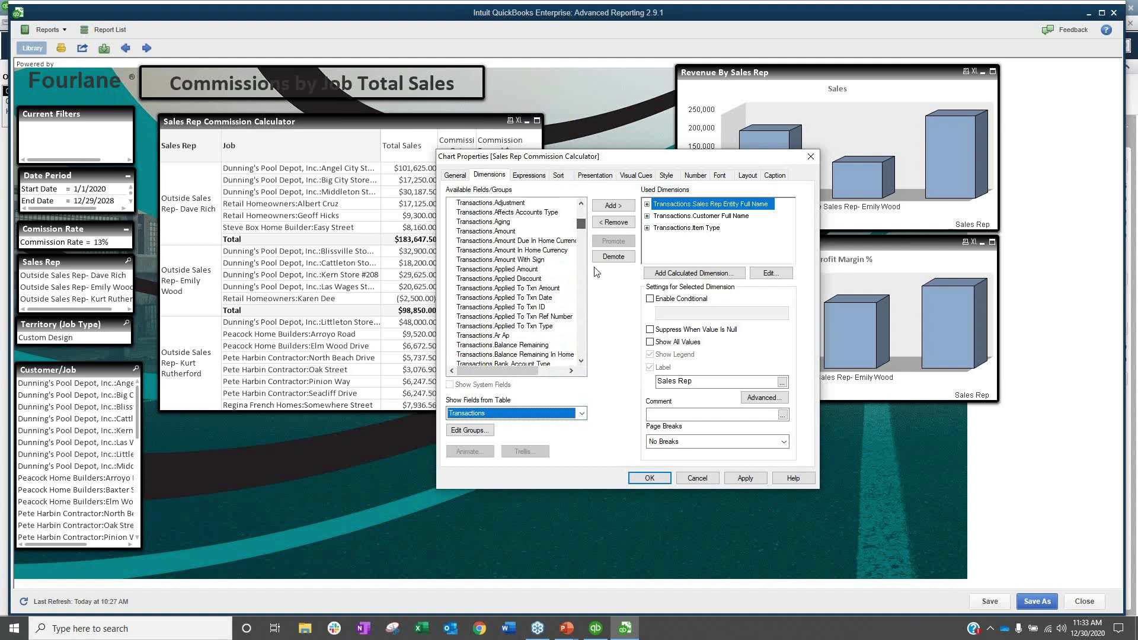
# - Switch to QuickBooks, open the Multiple S.O. Invoice template's data layout customization, and locate the REP field's screen and print options
pyautogui.click(595, 627)
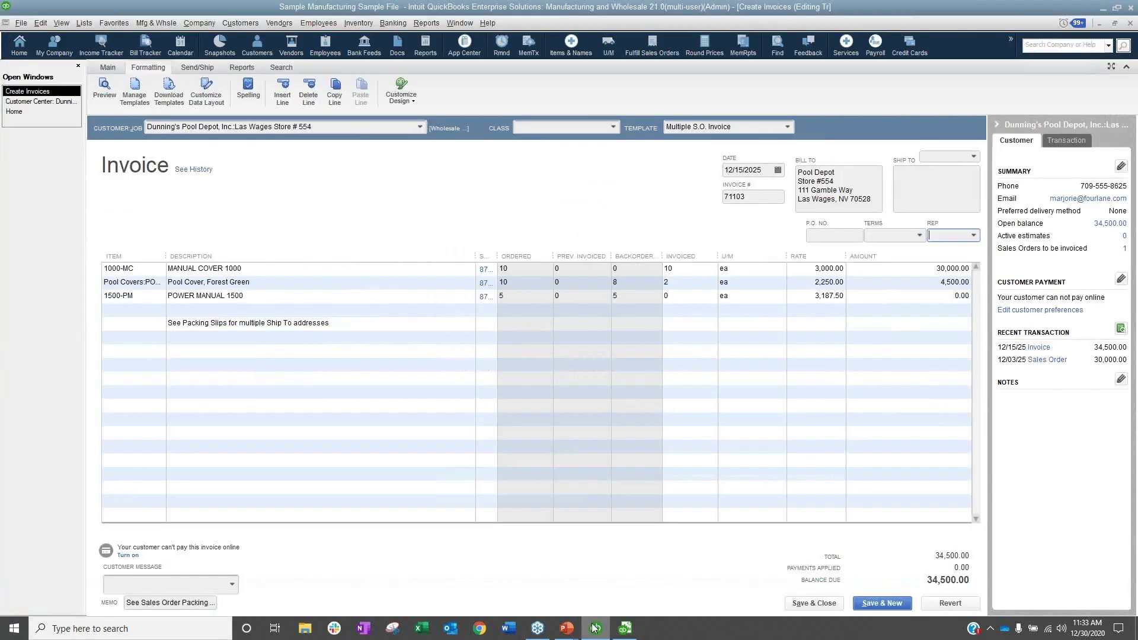
pyautogui.click(201, 89)
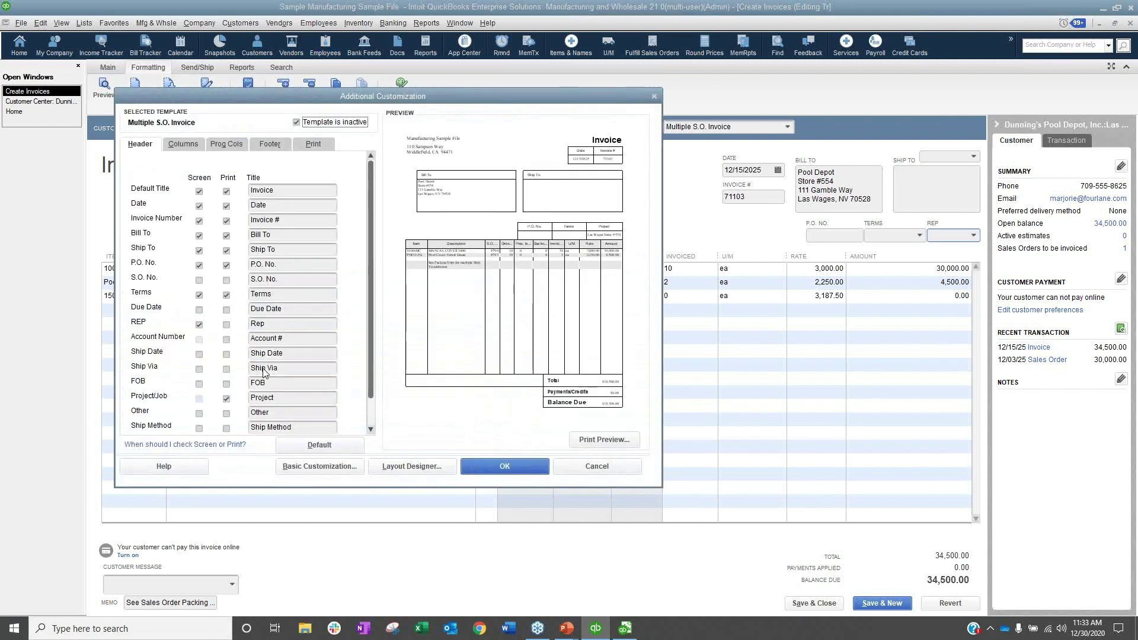
pyautogui.click(227, 324)
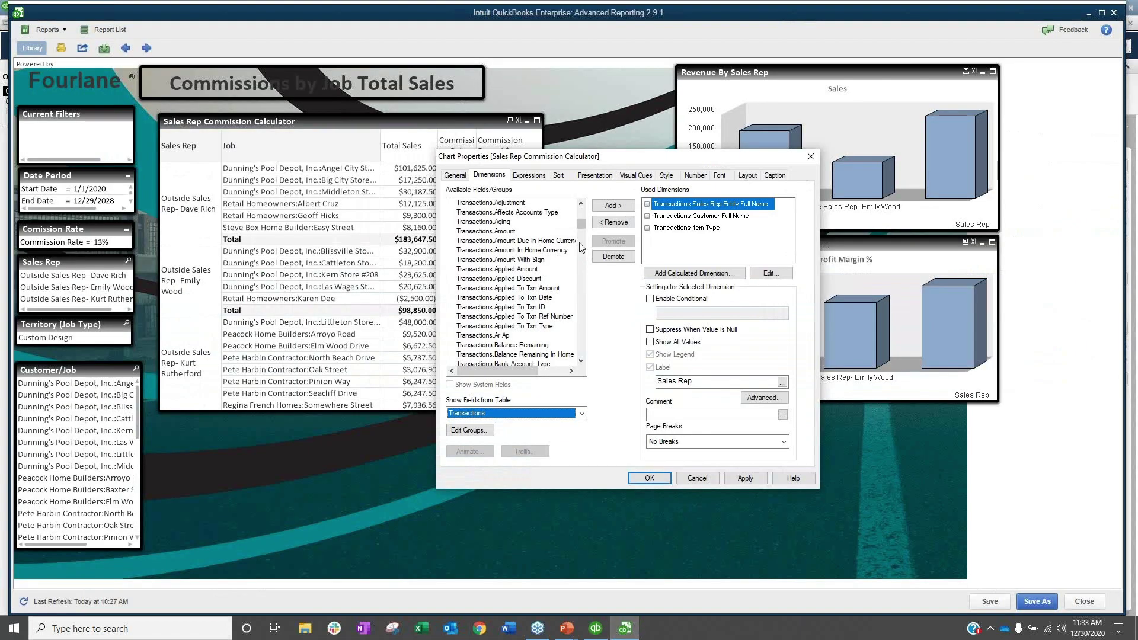
# - Look through the Transactions fields available as calculator dimensions in Advanced Reporting, down to the sales rep fields
pyautogui.moveTo(582, 248); pyautogui.dragTo(586, 304)
pyautogui.scroll(-1, 587, 302)
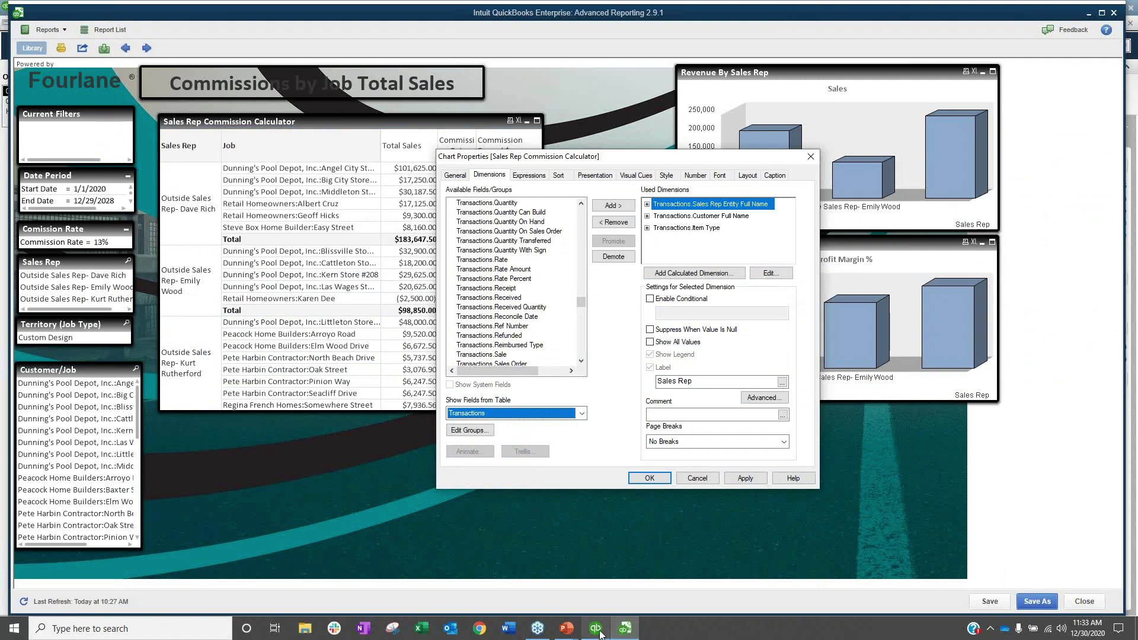
pyautogui.moveTo(581, 303); pyautogui.dragTo(582, 308)
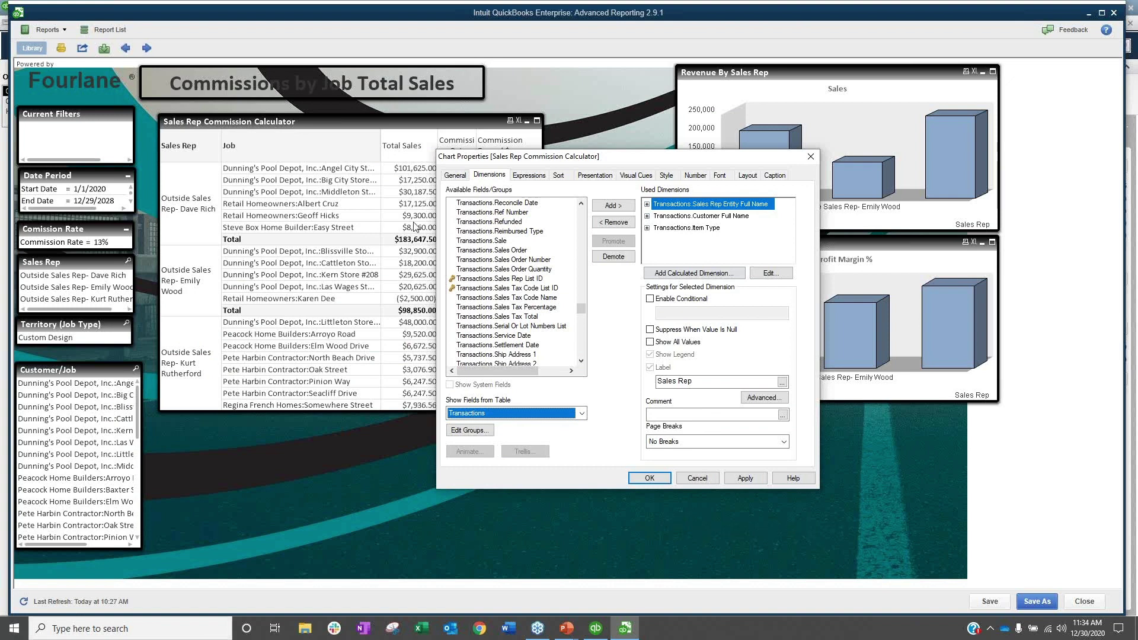
pyautogui.moveTo(594, 633)
# - Move the Sales Rep Entity Full Name dimension below Customer Full Name and apply it to the calculator
pyautogui.moveTo(558, 157); pyautogui.dragTo(719, 135)
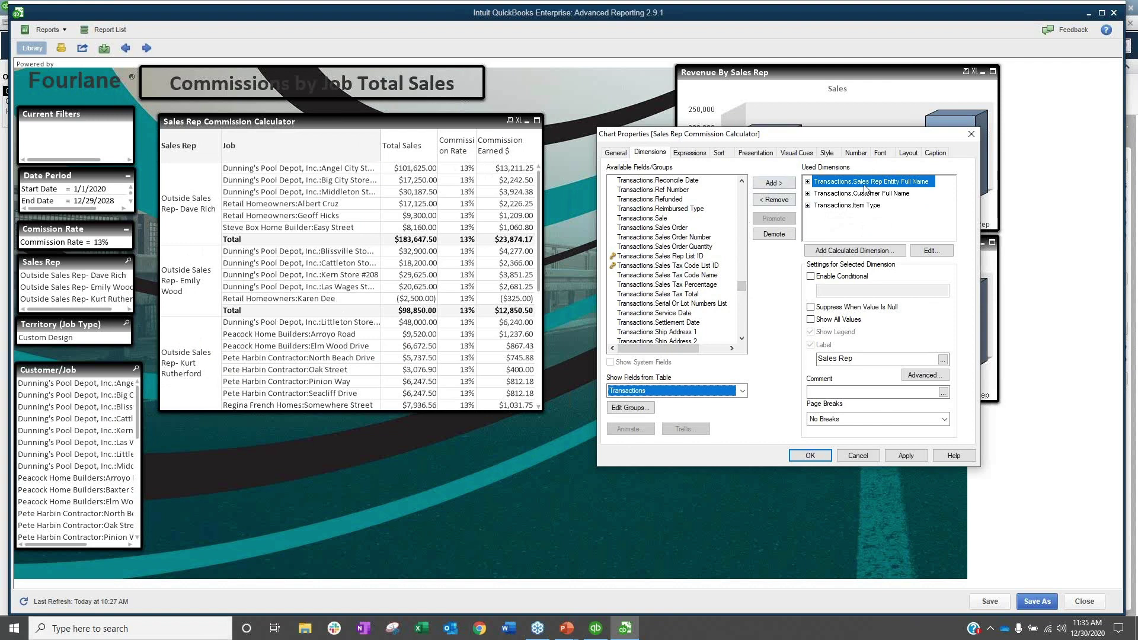
pyautogui.moveTo(863, 186); pyautogui.dragTo(864, 201)
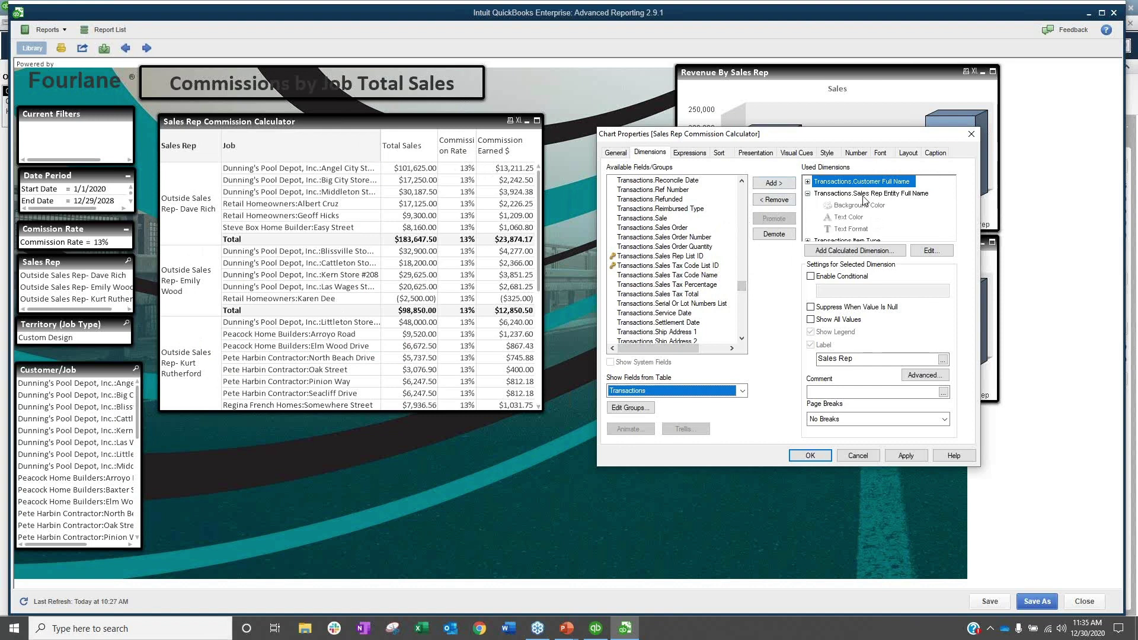
pyautogui.click(807, 194)
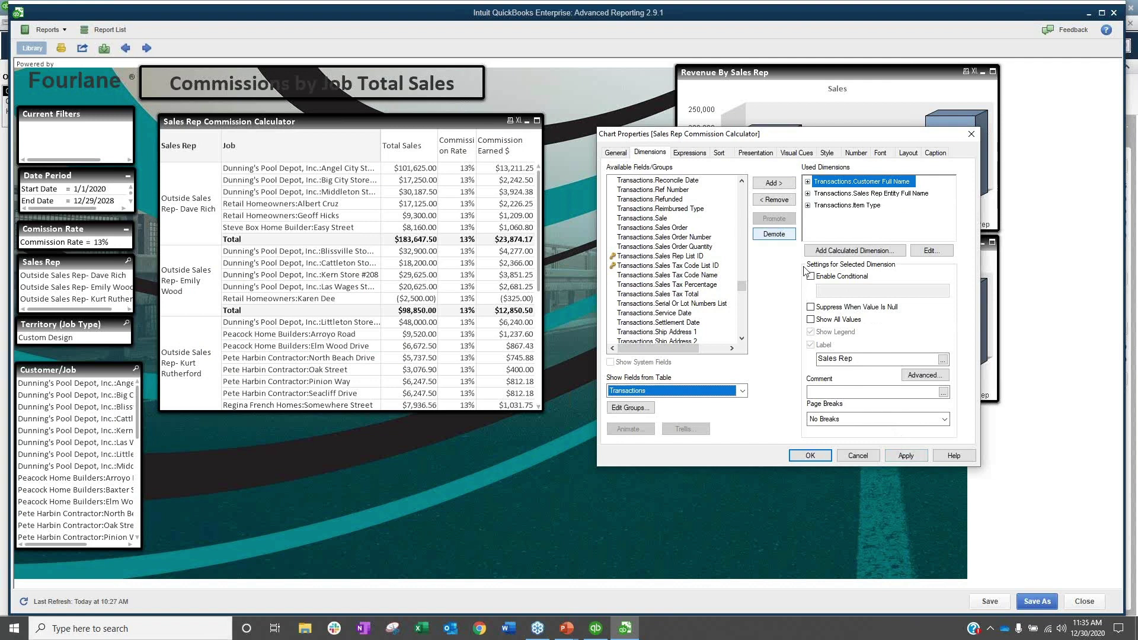
pyautogui.click(907, 456)
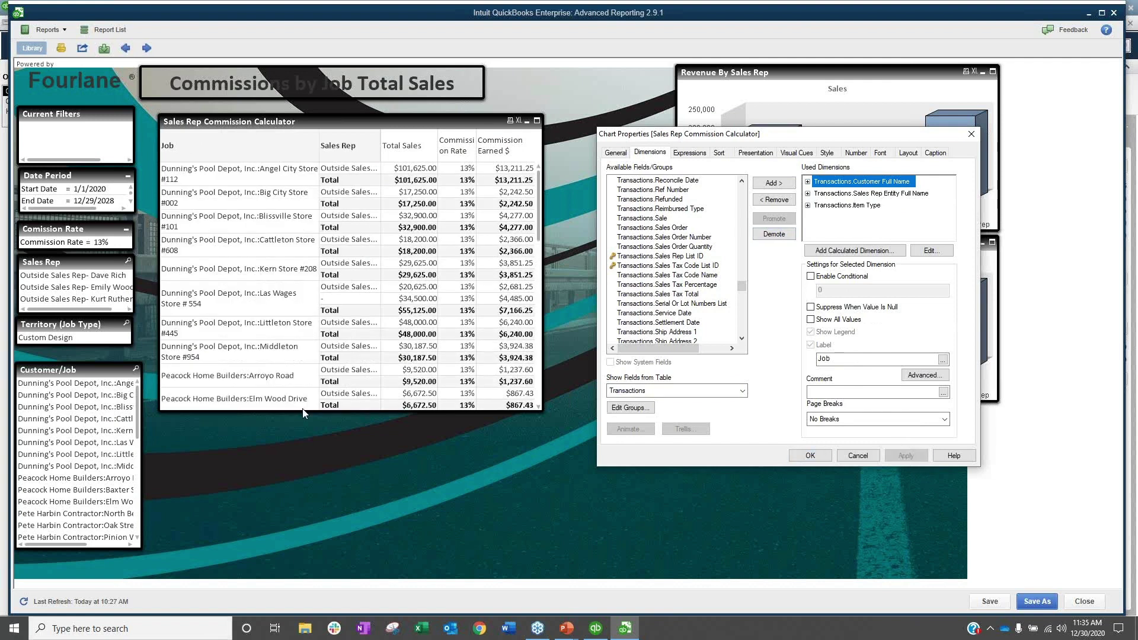
# - Promote the Sales Rep Entity Full Name dimension back above Customer Full Name and apply the order
pyautogui.click(853, 194)
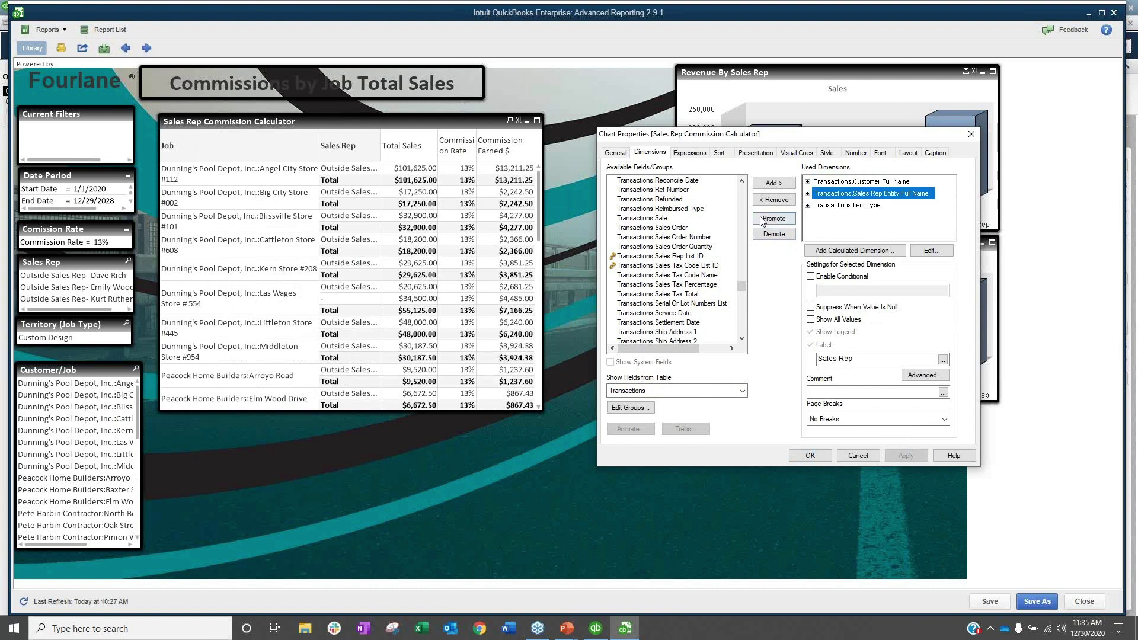
pyautogui.click(763, 219)
pyautogui.click(907, 456)
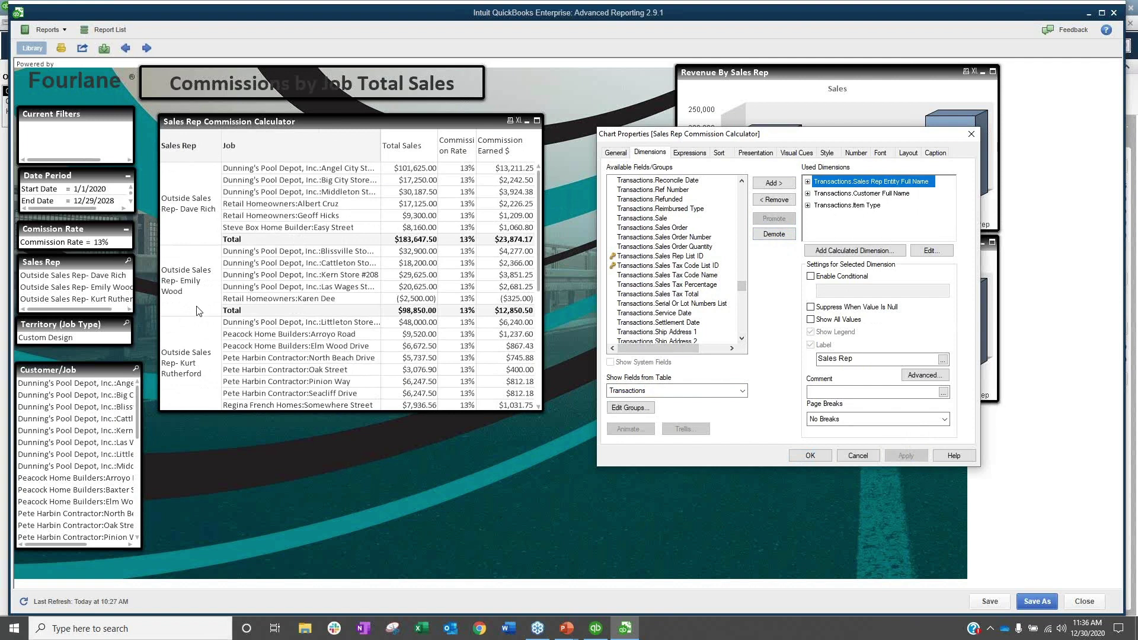
# - Switch to QuickBooks, open a custom summary report, view its display options, and cancel the modification
pyautogui.click(285, 265)
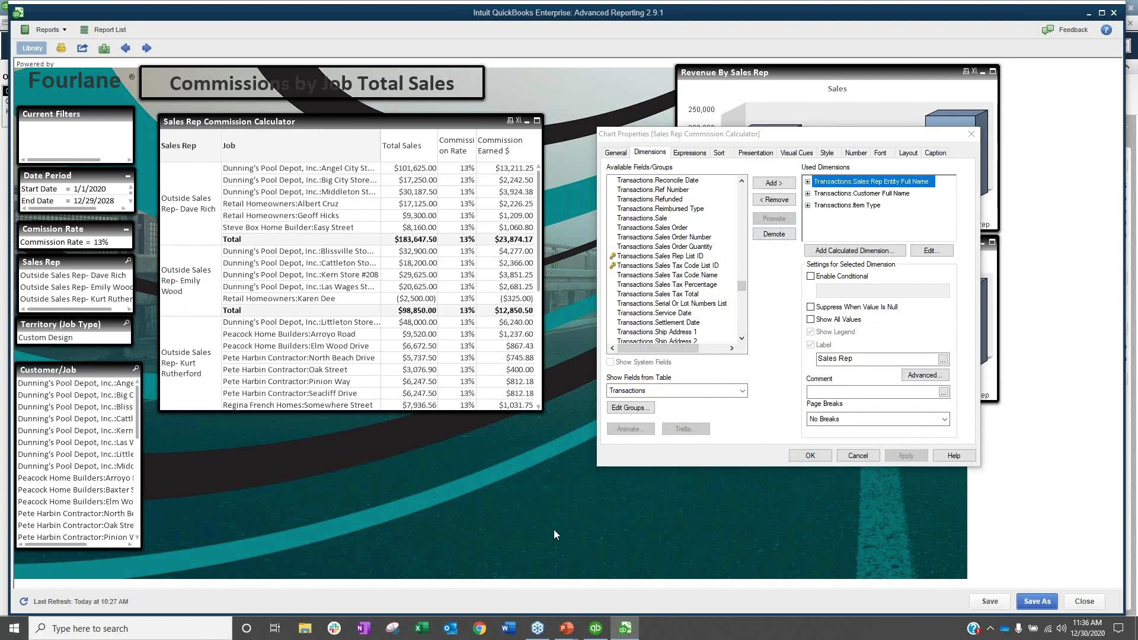
pyautogui.click(594, 635)
pyautogui.click(427, 23)
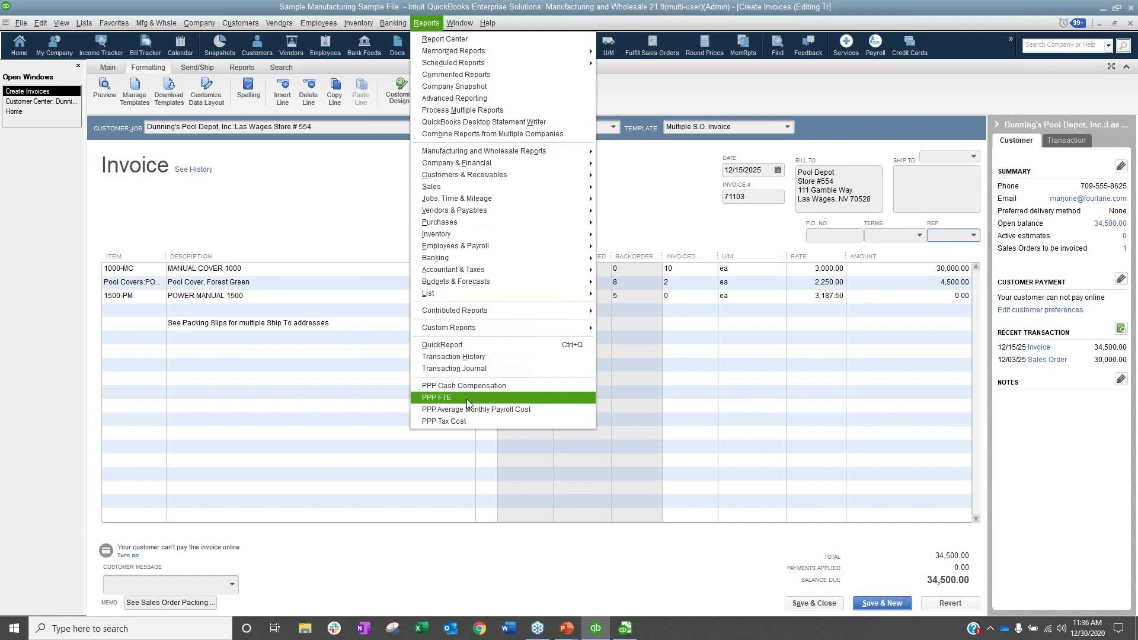
pyautogui.moveTo(557, 328)
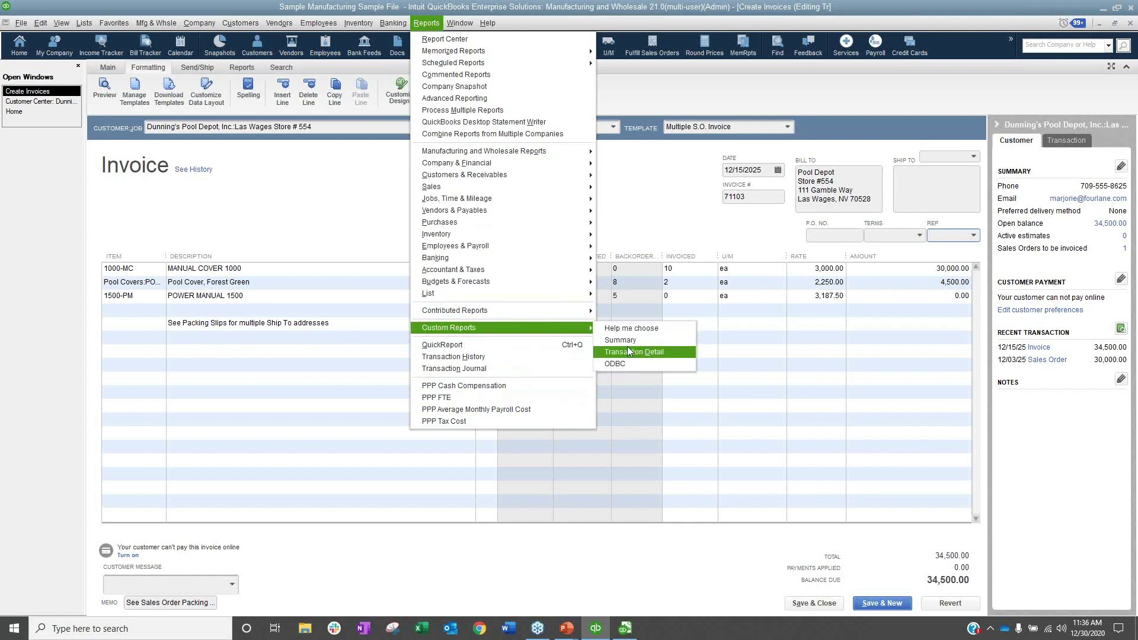
pyautogui.click(629, 352)
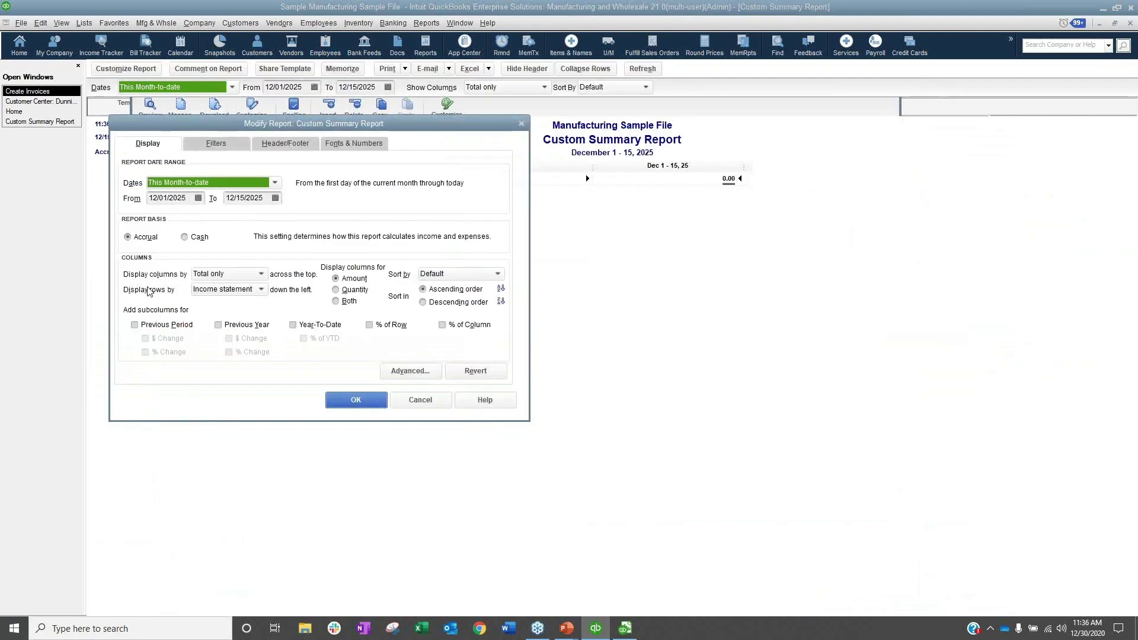
pyautogui.click(419, 400)
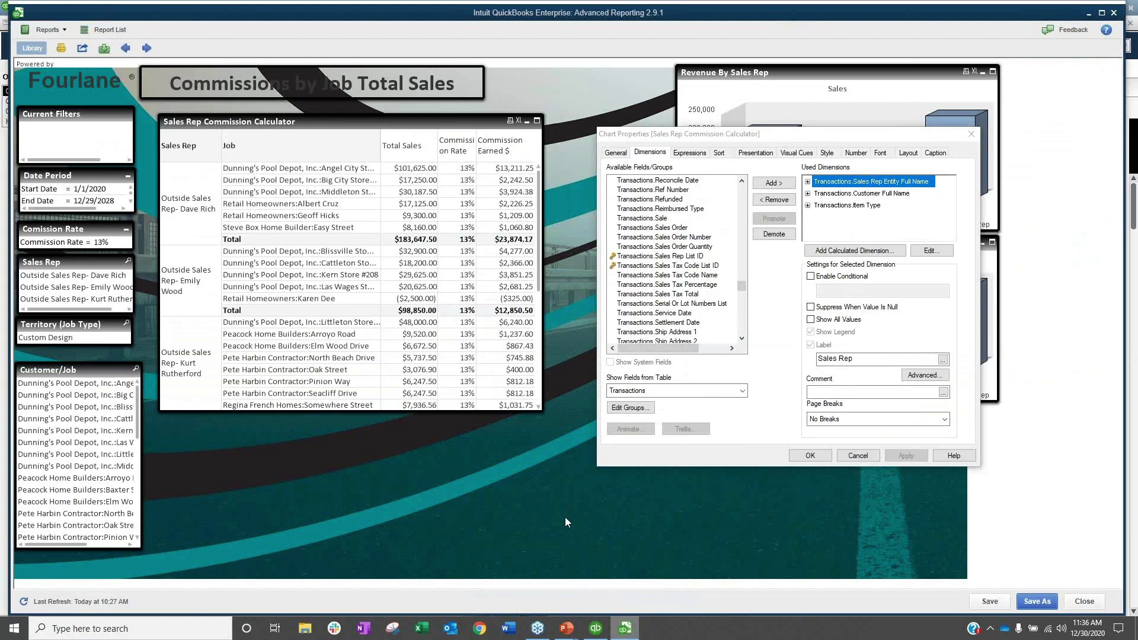
# - Compare the QuickBooks report window with the Sales Rep Commission Calculator in Advanced Reporting
pyautogui.click(767, 242)
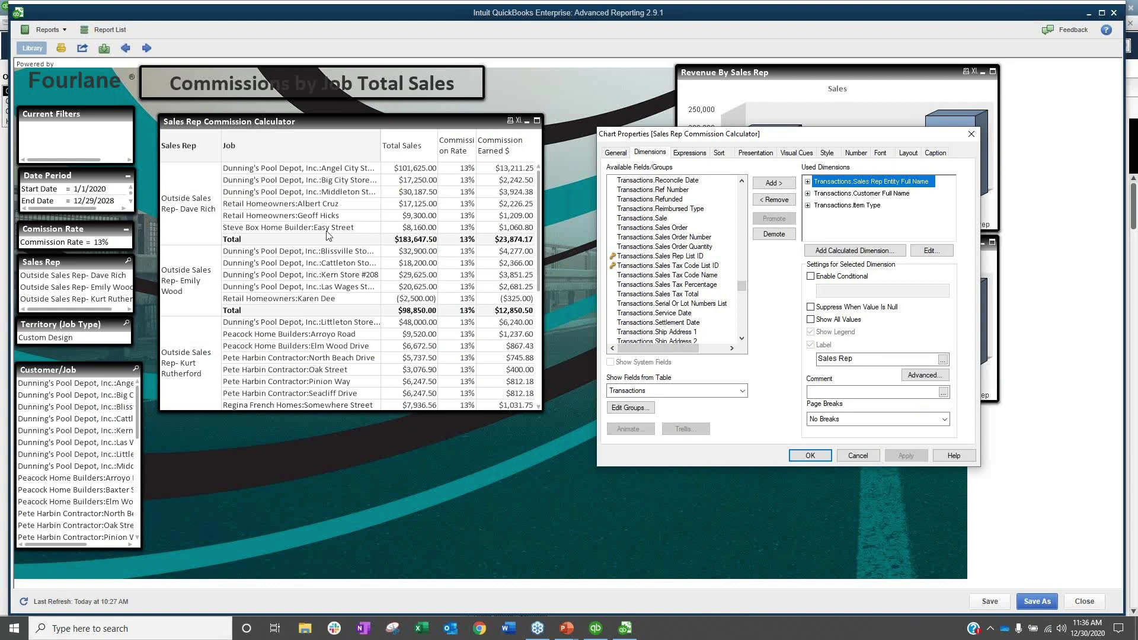
pyautogui.moveTo(606, 629)
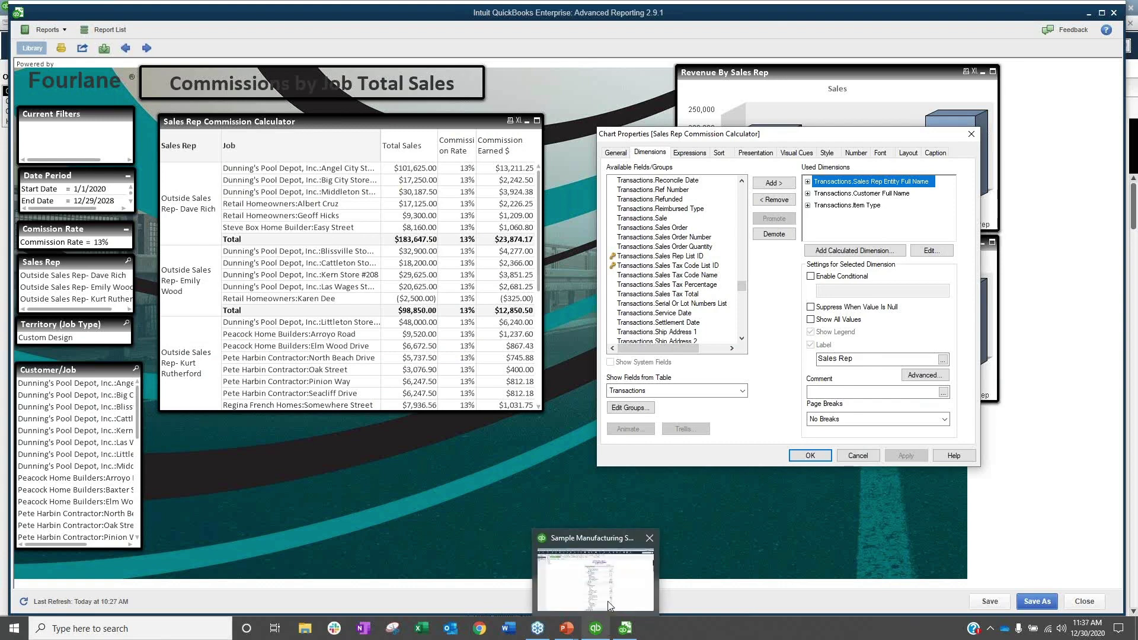
pyautogui.click(609, 605)
pyautogui.click(601, 632)
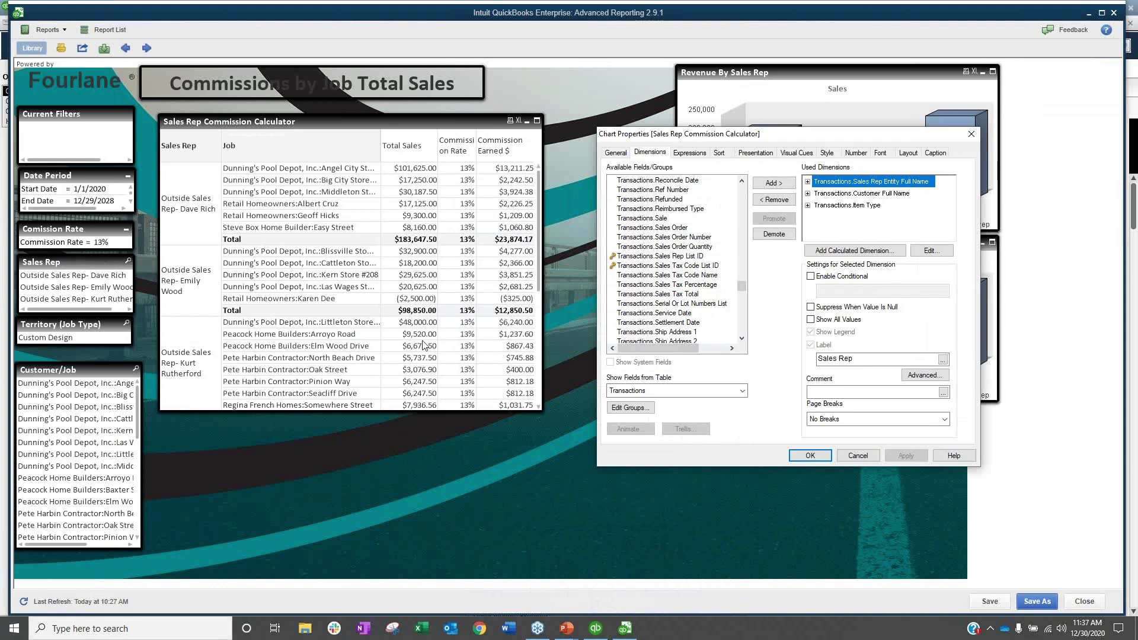
pyautogui.moveTo(595, 628)
pyautogui.click(283, 125)
# - Add Transactions.Class Name to the calculator's dimensions, promote it above Customer Full Name, and apply the change
pyautogui.moveTo(743, 284); pyautogui.dragTo(742, 220)
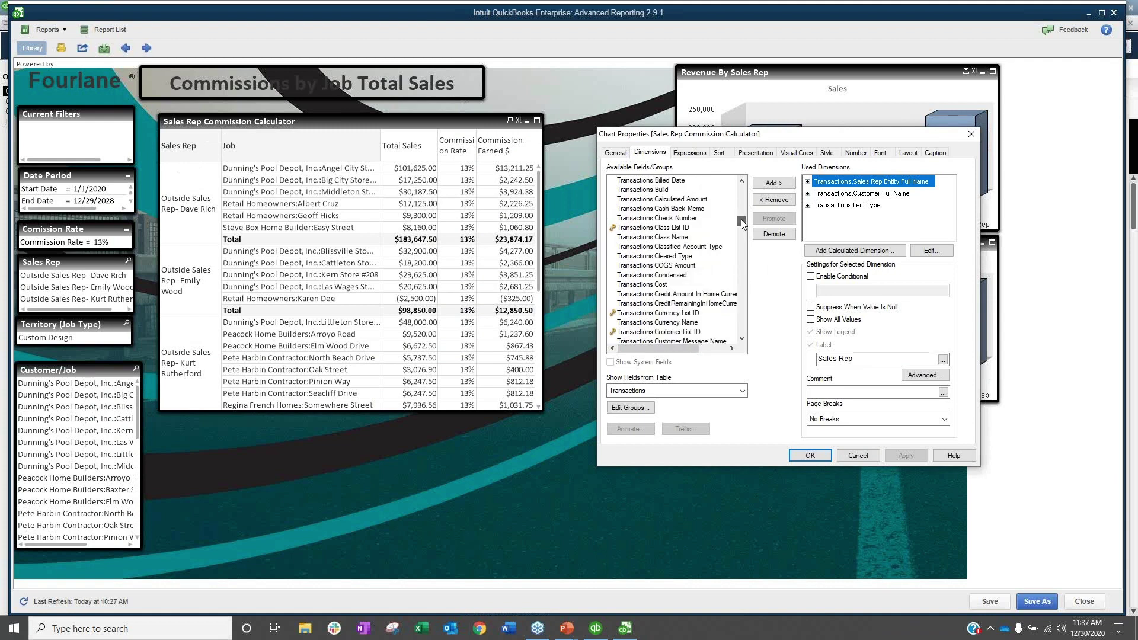
pyautogui.click(672, 237)
pyautogui.click(771, 184)
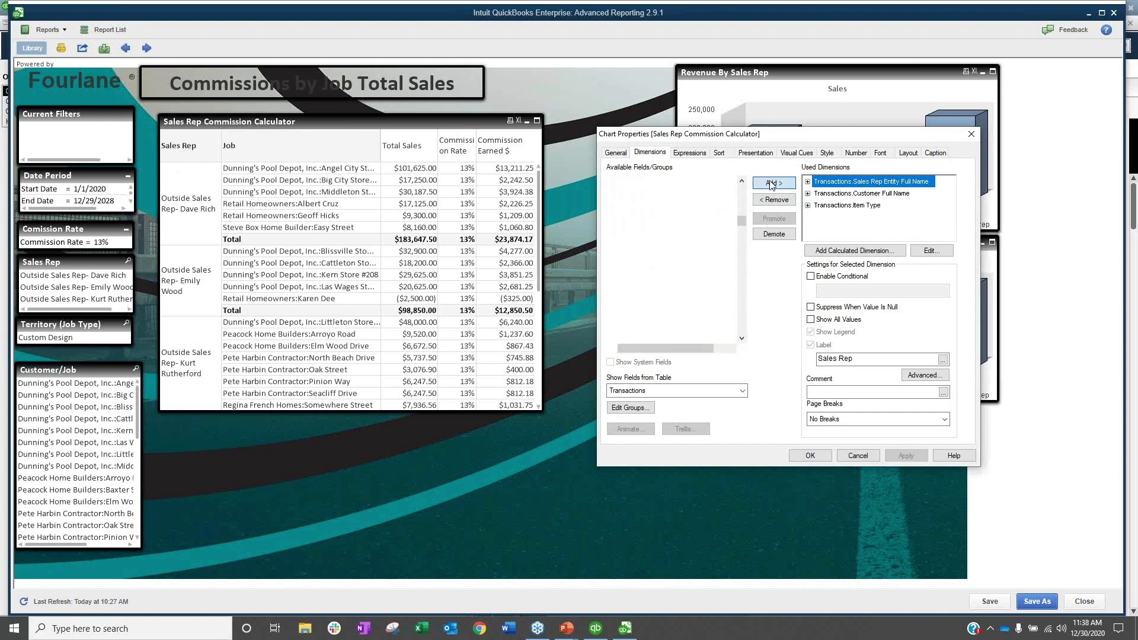
pyautogui.click(774, 218)
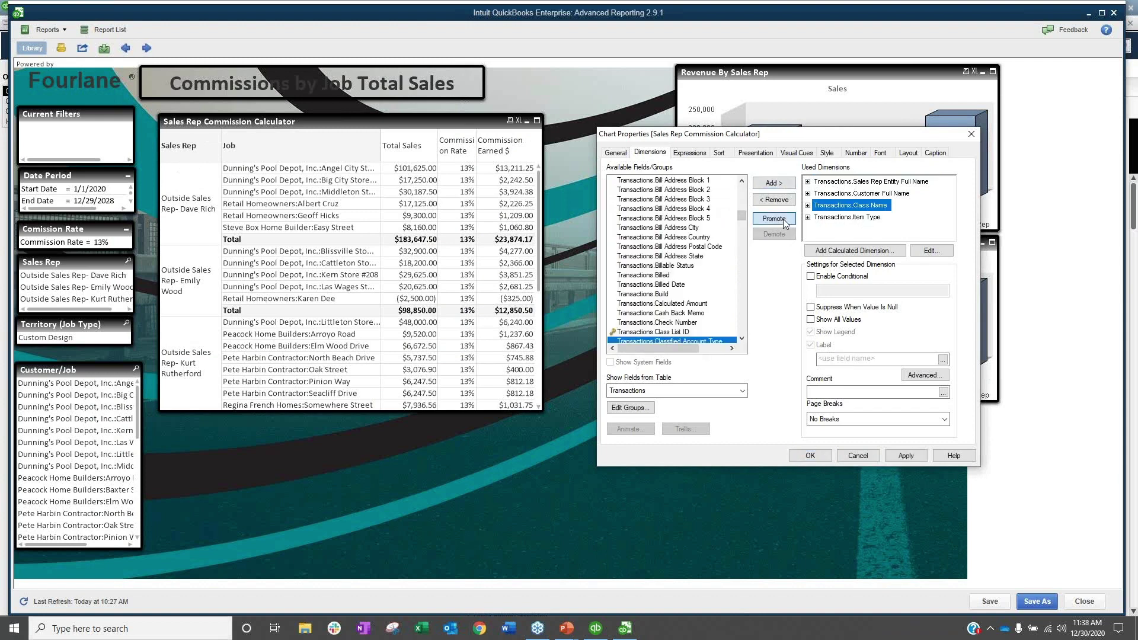
pyautogui.click(774, 218)
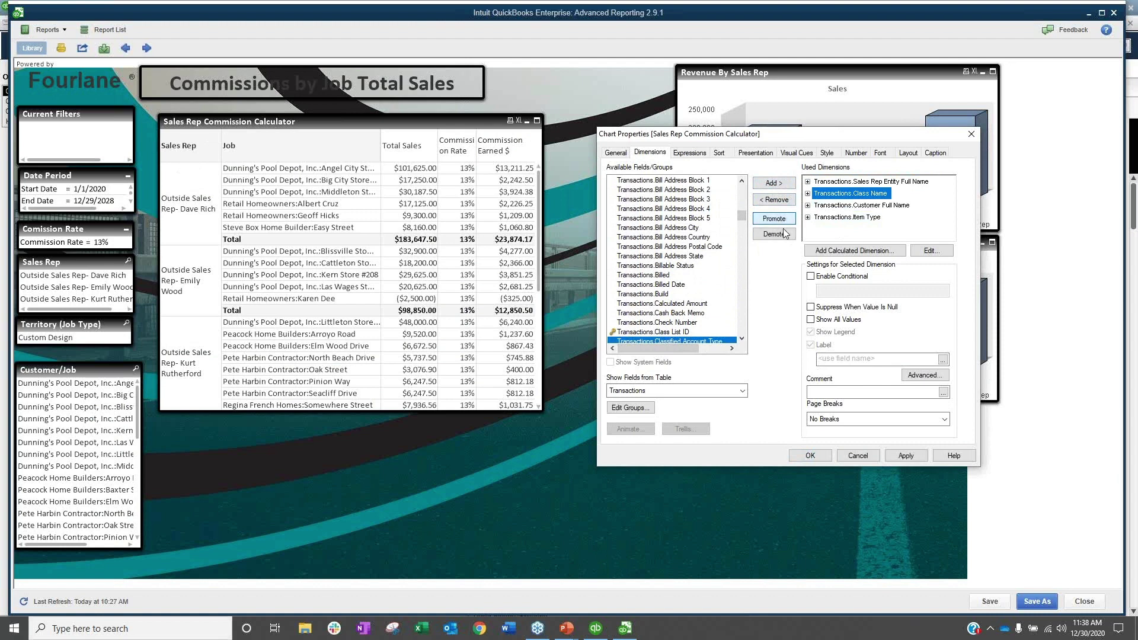
pyautogui.click(902, 457)
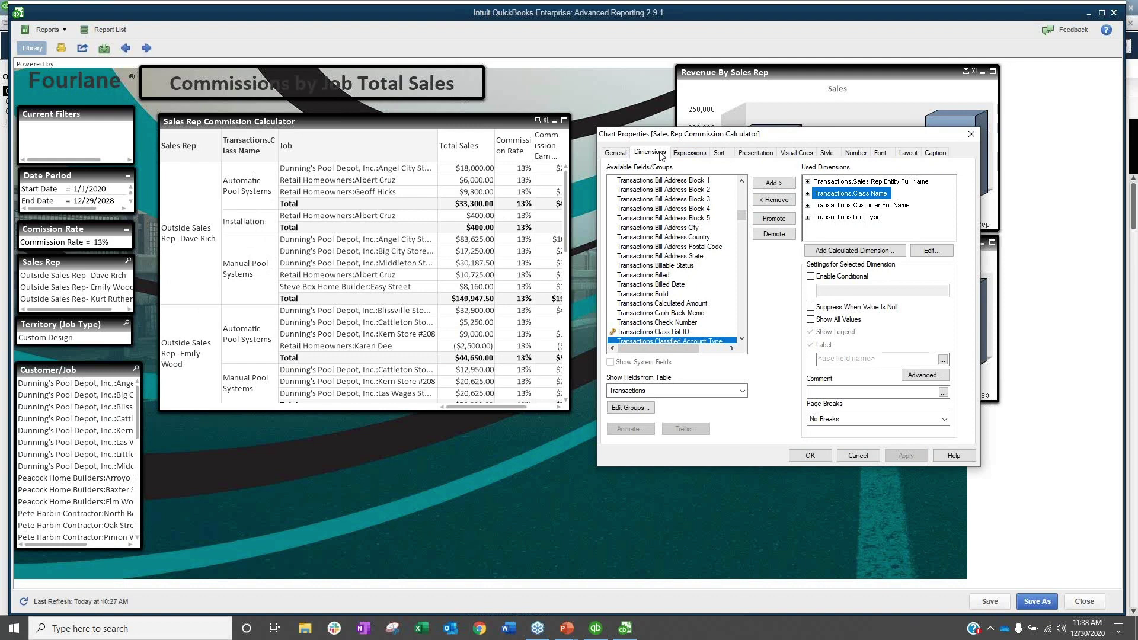
# - Move the chart properties clear of the calculator and view its Total Sales expression
pyautogui.click(689, 152)
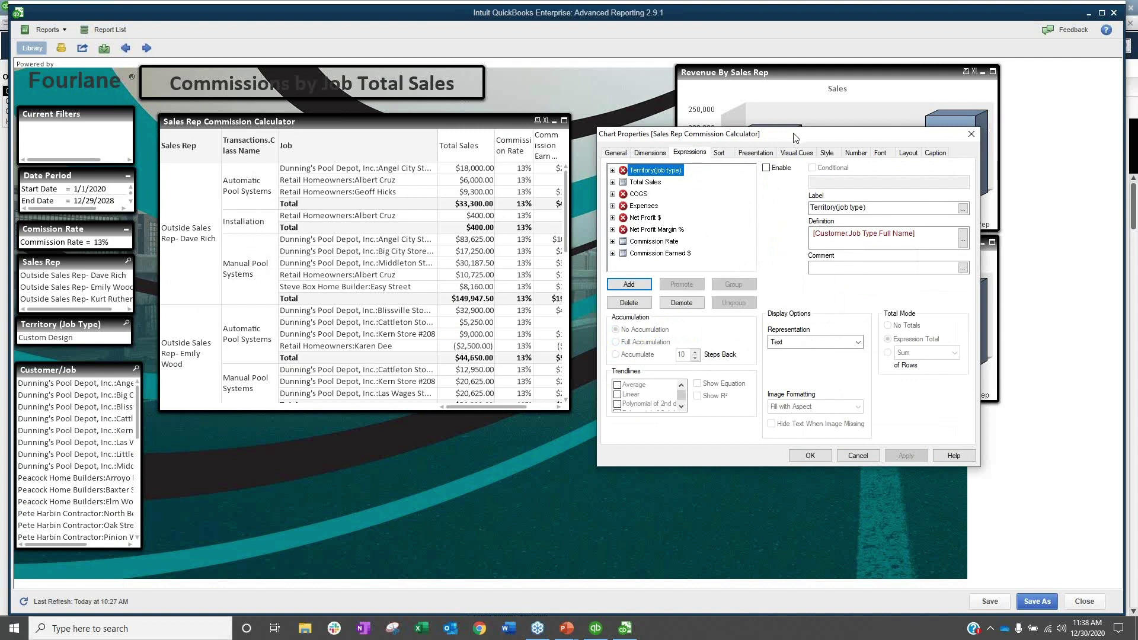
pyautogui.moveTo(794, 138); pyautogui.dragTo(876, 114)
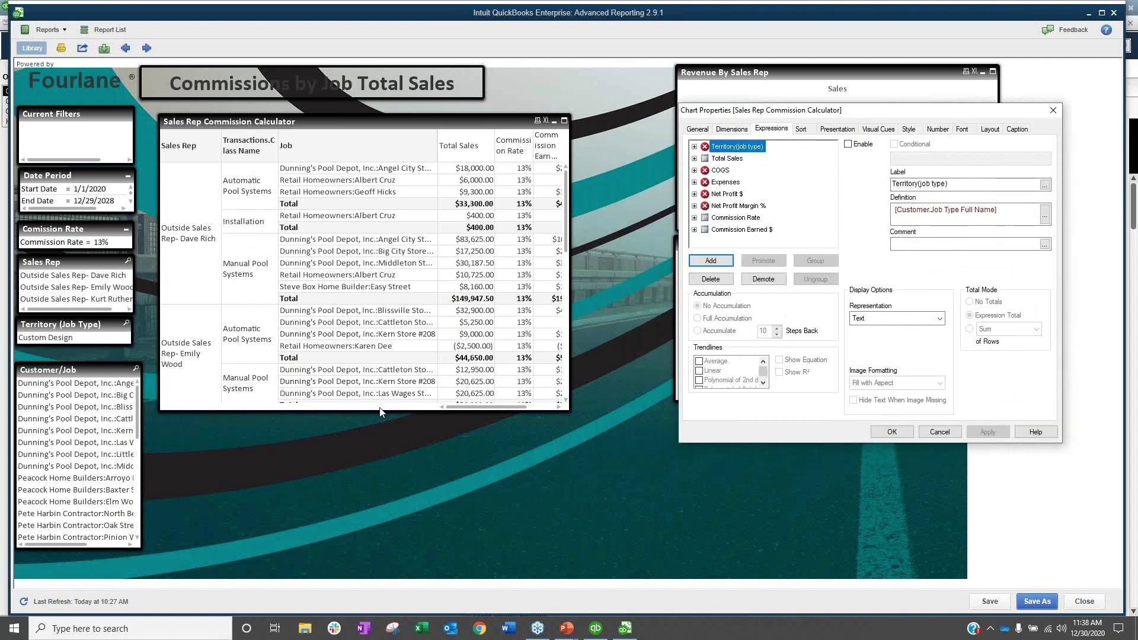
pyautogui.click(717, 160)
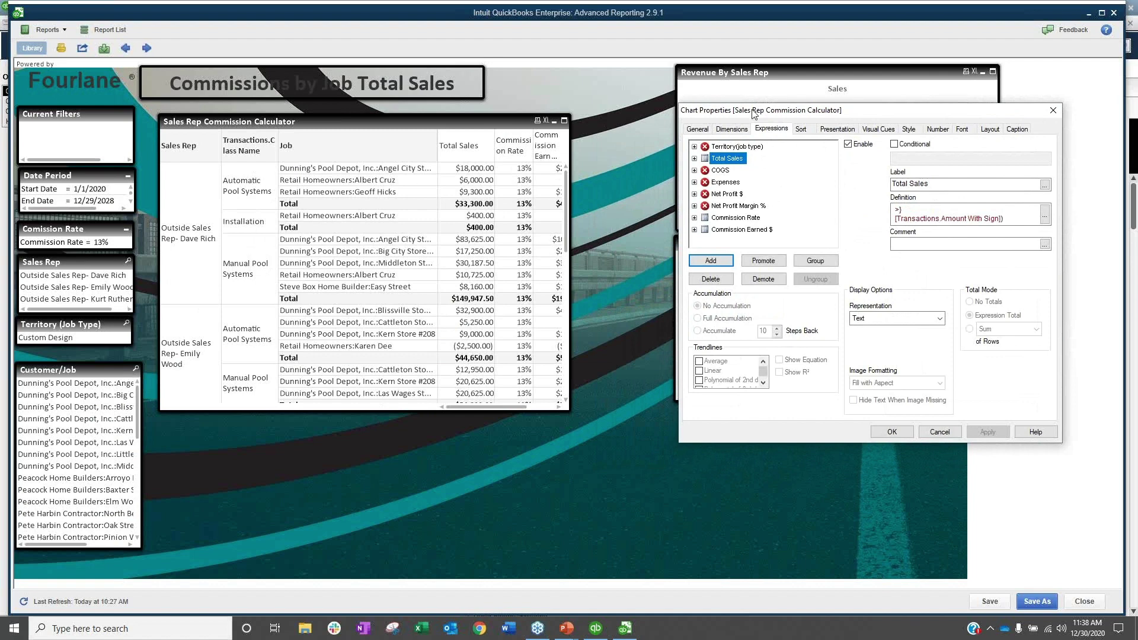
# - Remove the Transactions.Customer Full Name dimension from the calculator and apply the change
pyautogui.click(733, 128)
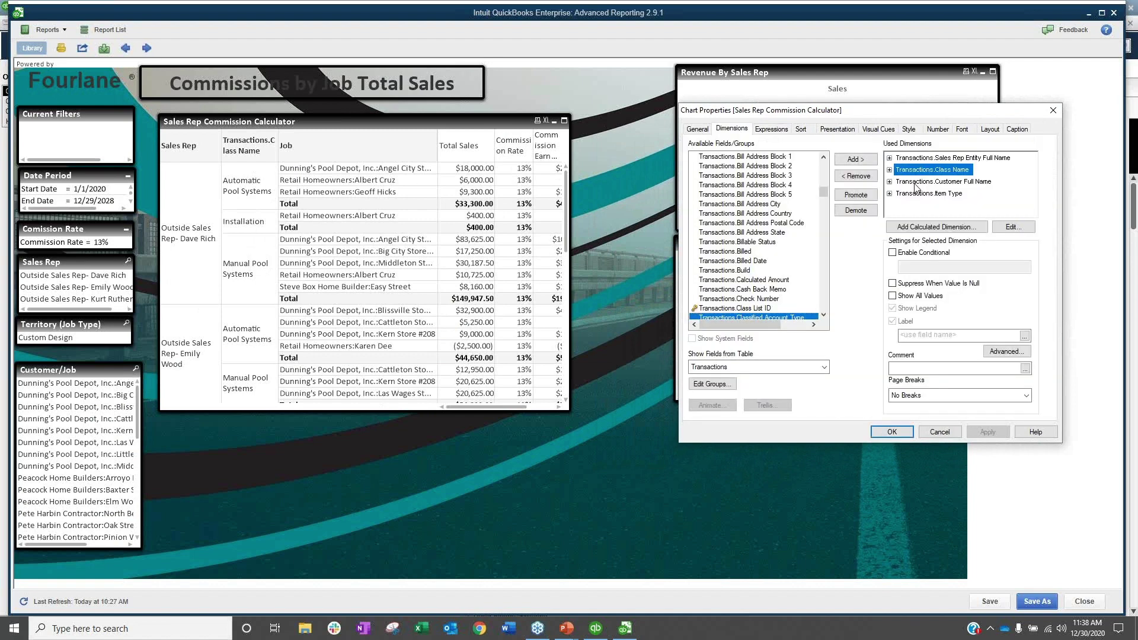
pyautogui.click(913, 182)
pyautogui.click(856, 176)
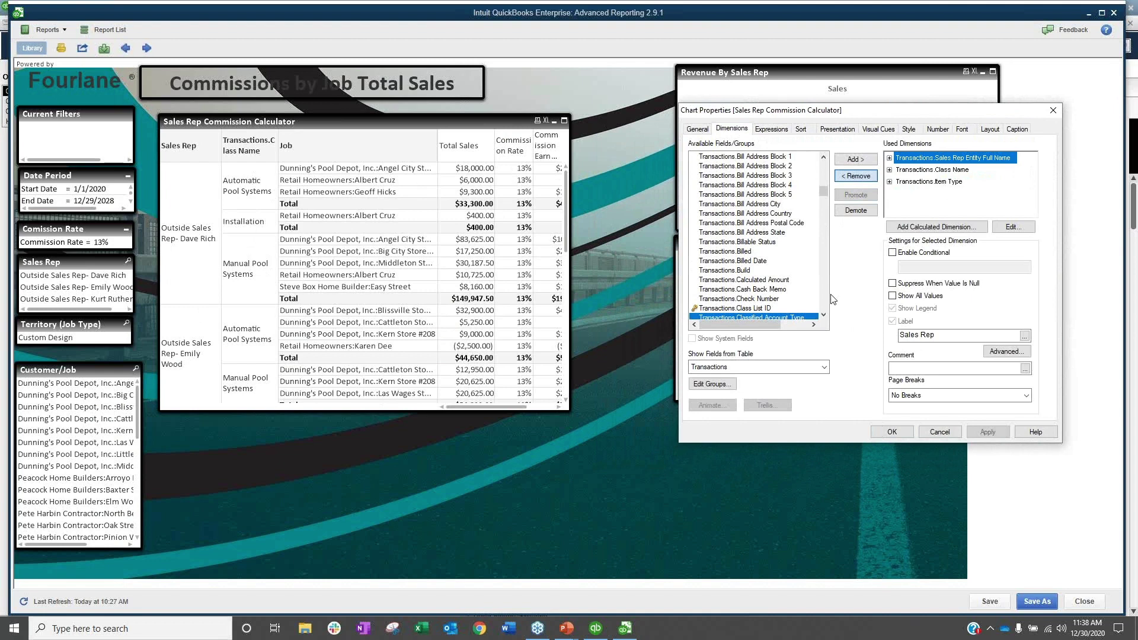
pyautogui.click(989, 433)
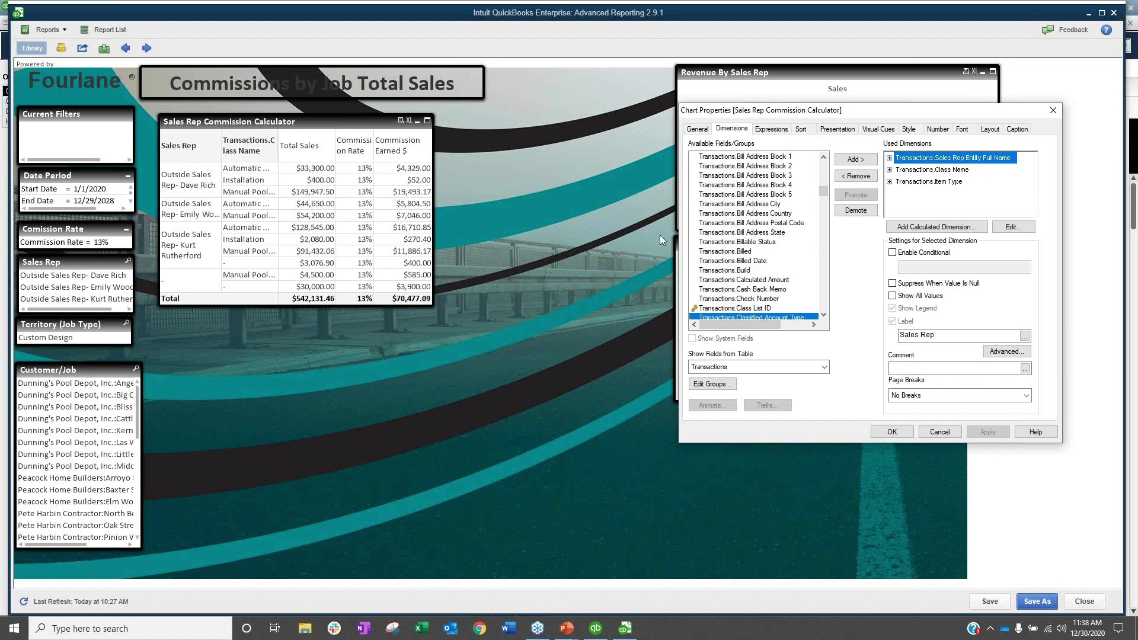
# - Open the full definition of the Total Sales expression, read it, and close the editor without changes
pyautogui.click(771, 129)
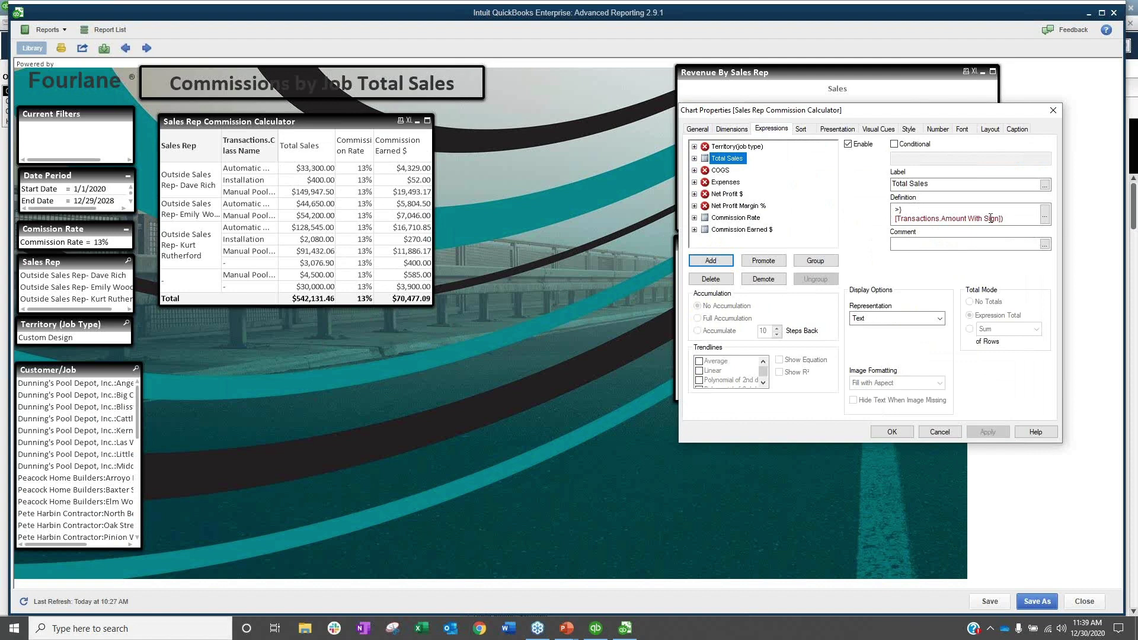
pyautogui.click(1045, 217)
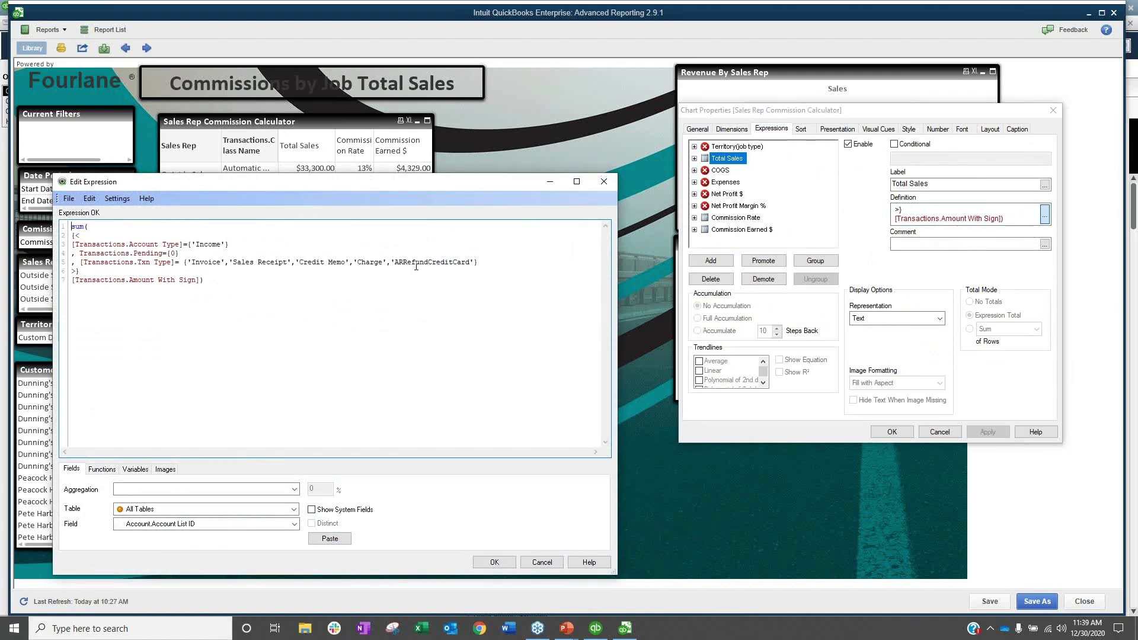
pyautogui.click(602, 181)
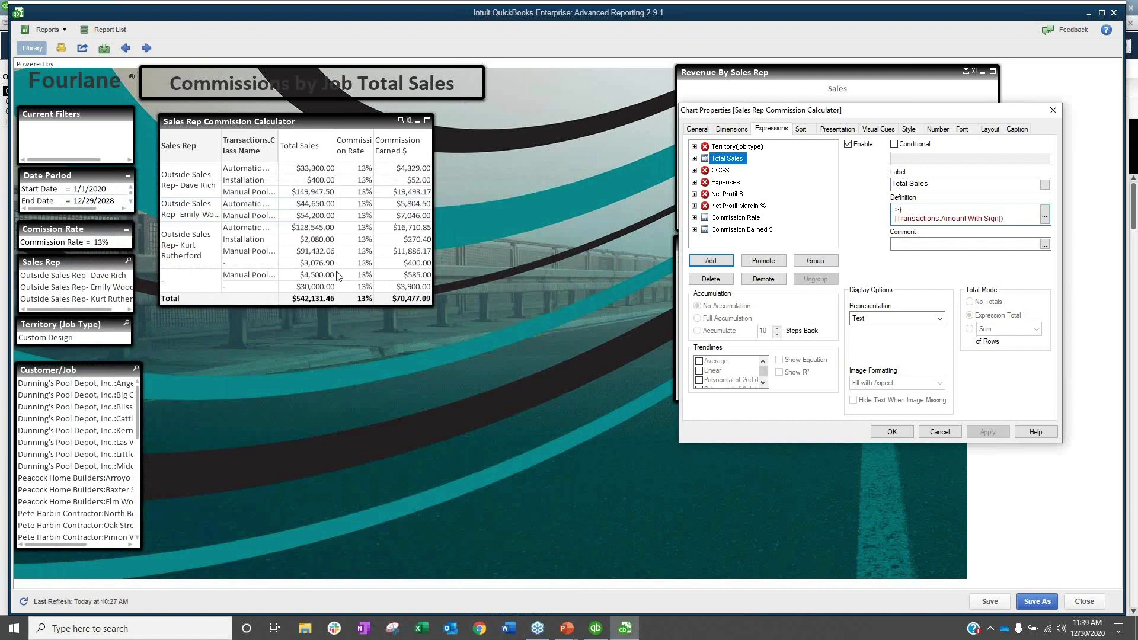
# - Review the definitions of the Commission Rate and Commission Earned $ expressions
pyautogui.click(735, 217)
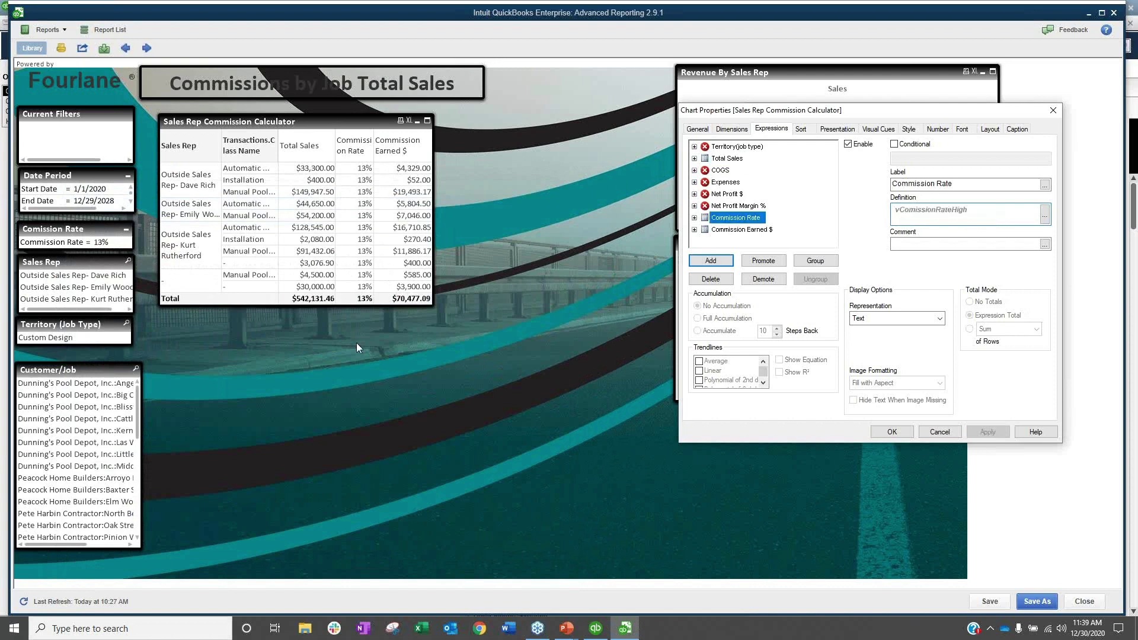
pyautogui.click(357, 283)
pyautogui.click(746, 230)
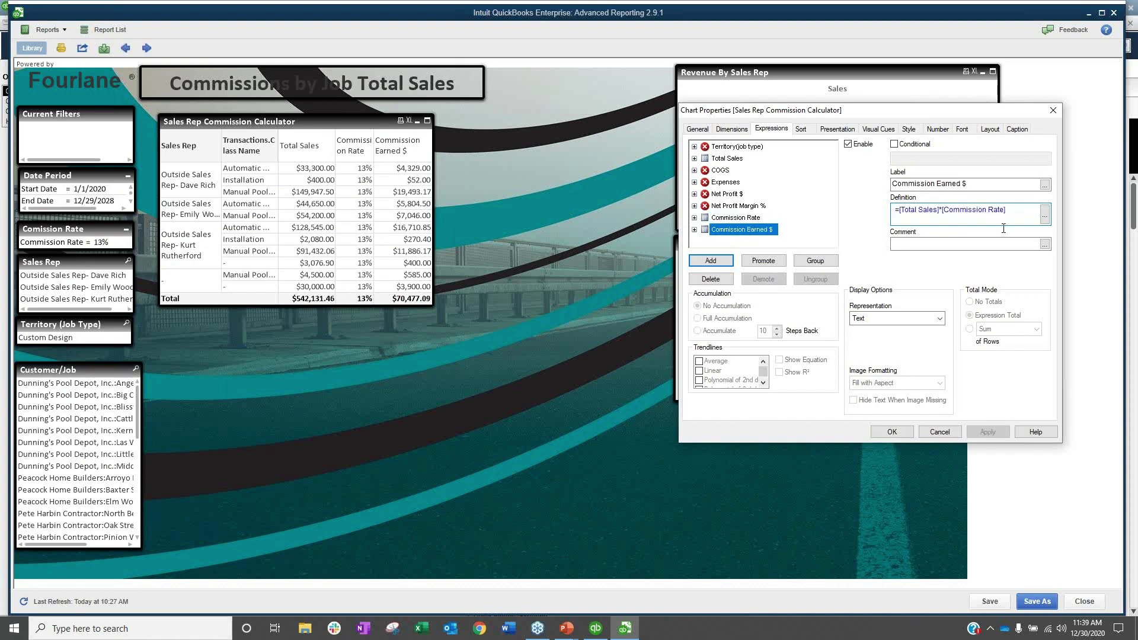
# - Open the full definition of the Commission Earned $ expression, read it, and close the editor and the chart properties without changes
pyautogui.click(1045, 217)
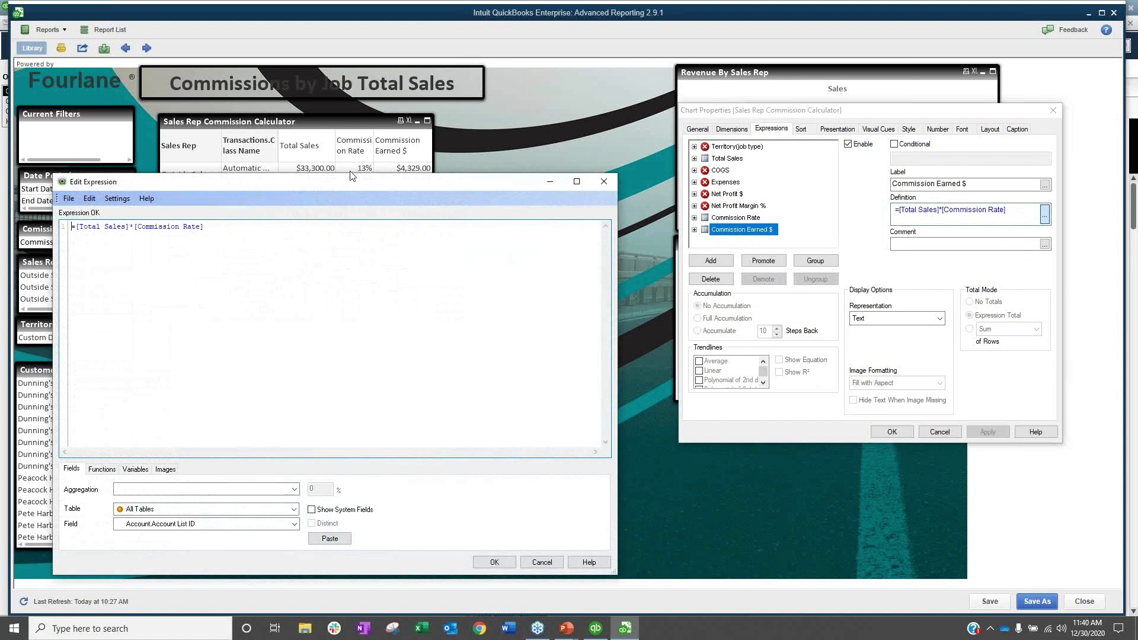
pyautogui.click(604, 181)
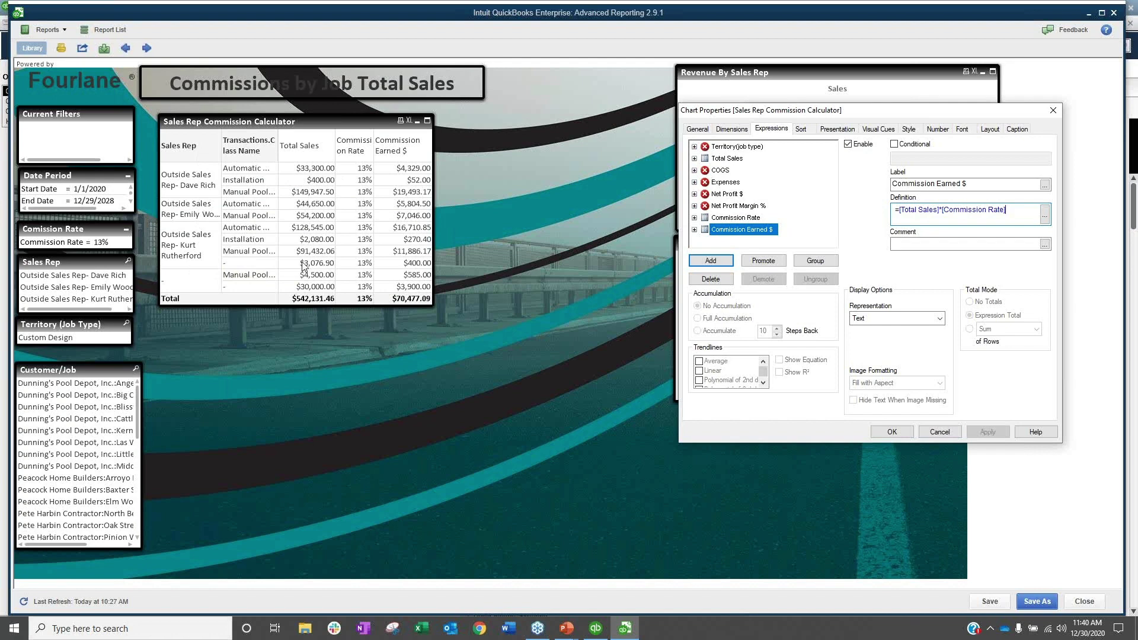
pyautogui.click(946, 437)
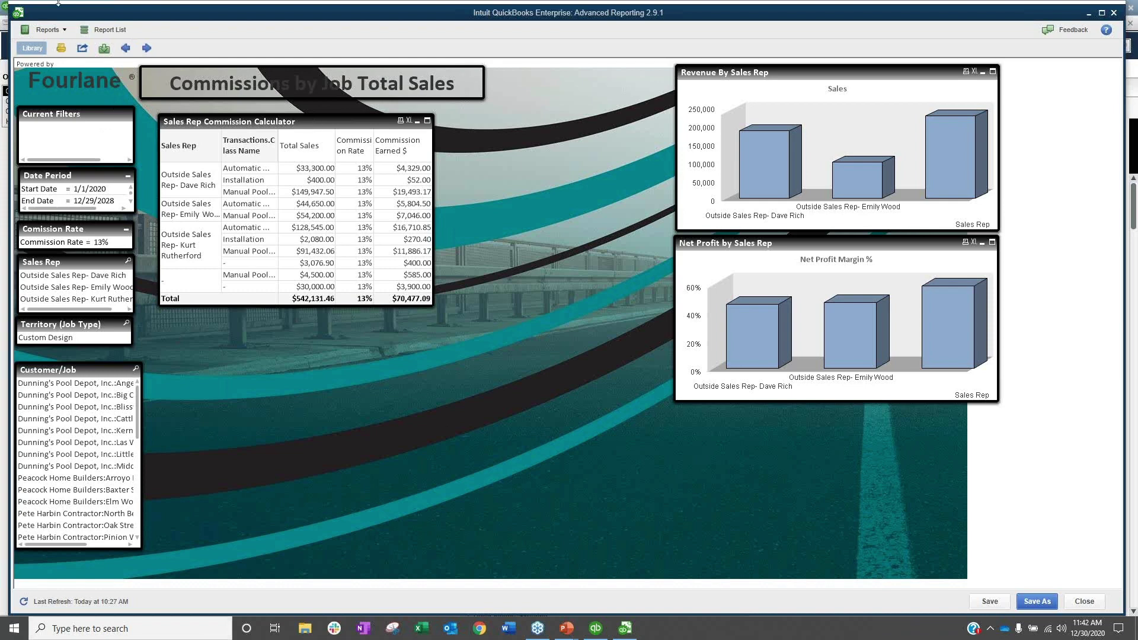
# - Open the Commissions by Job Net Profitability report from the report list, discarding the changes to the current report
pyautogui.click(107, 30)
pyautogui.scroll(-1, 299, 392)
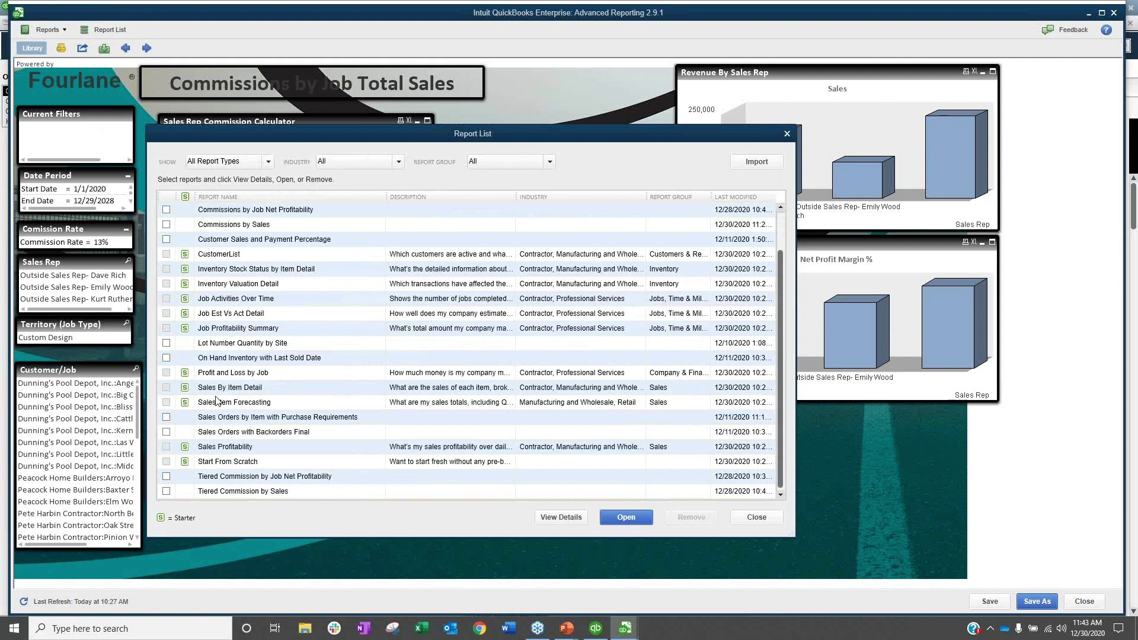
pyautogui.scroll(1, 223, 243)
pyautogui.click(228, 253)
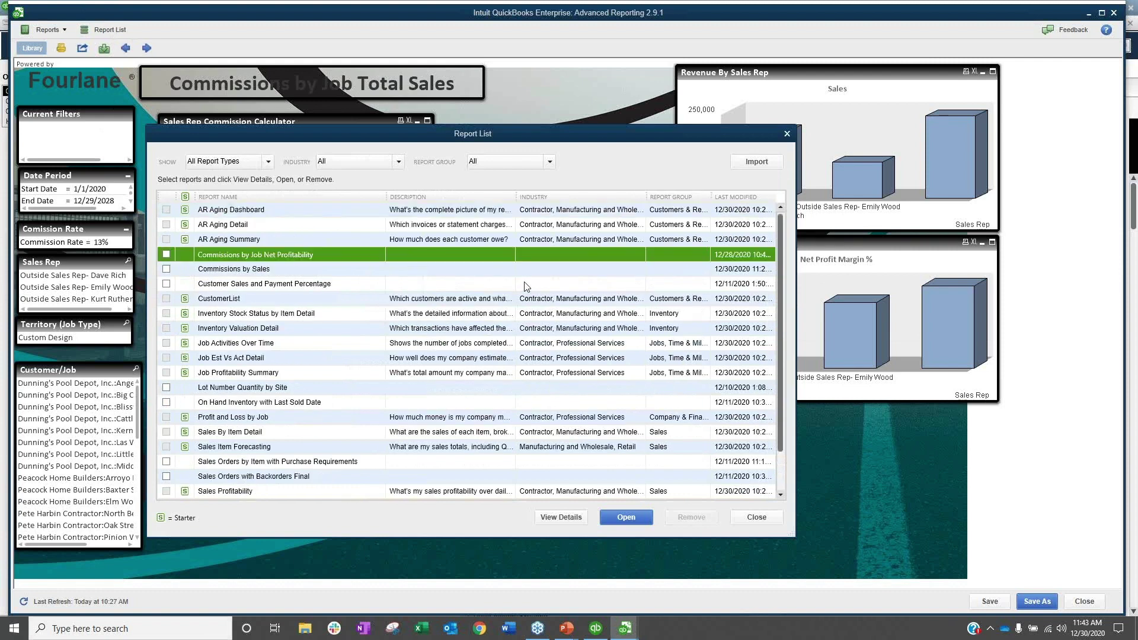
pyautogui.click(619, 519)
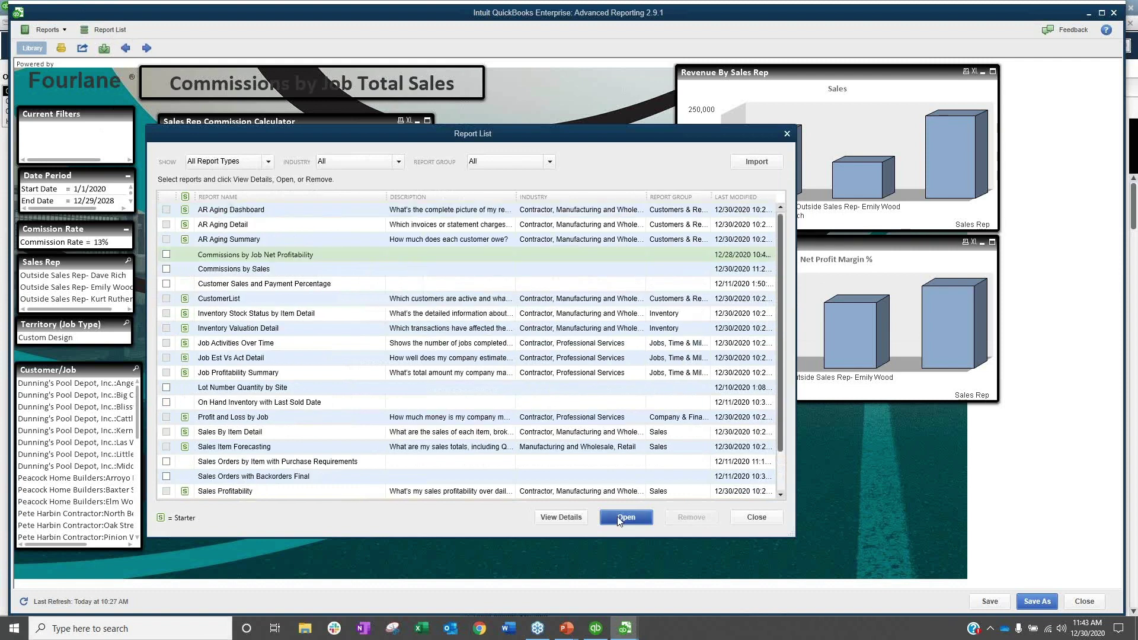
pyautogui.click(596, 330)
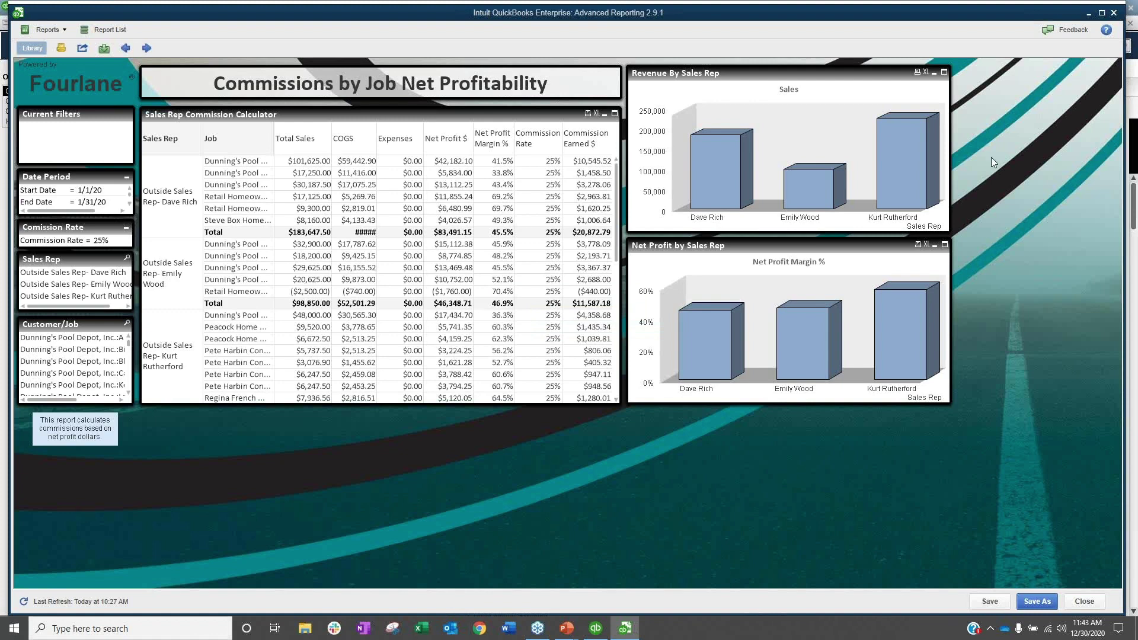
# - Move the Revenue By Sales Rep and Net Profit by Sales Rep charts further away from the commission calculator
pyautogui.moveTo(839, 75); pyautogui.dragTo(1042, 93)
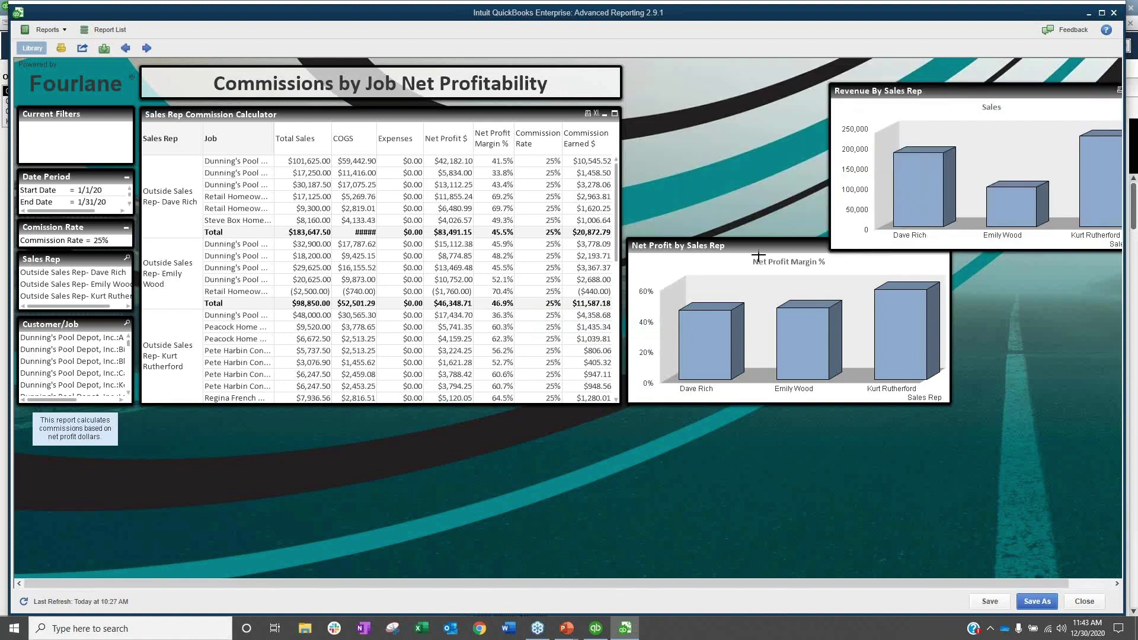
pyautogui.moveTo(758, 255); pyautogui.dragTo(913, 330)
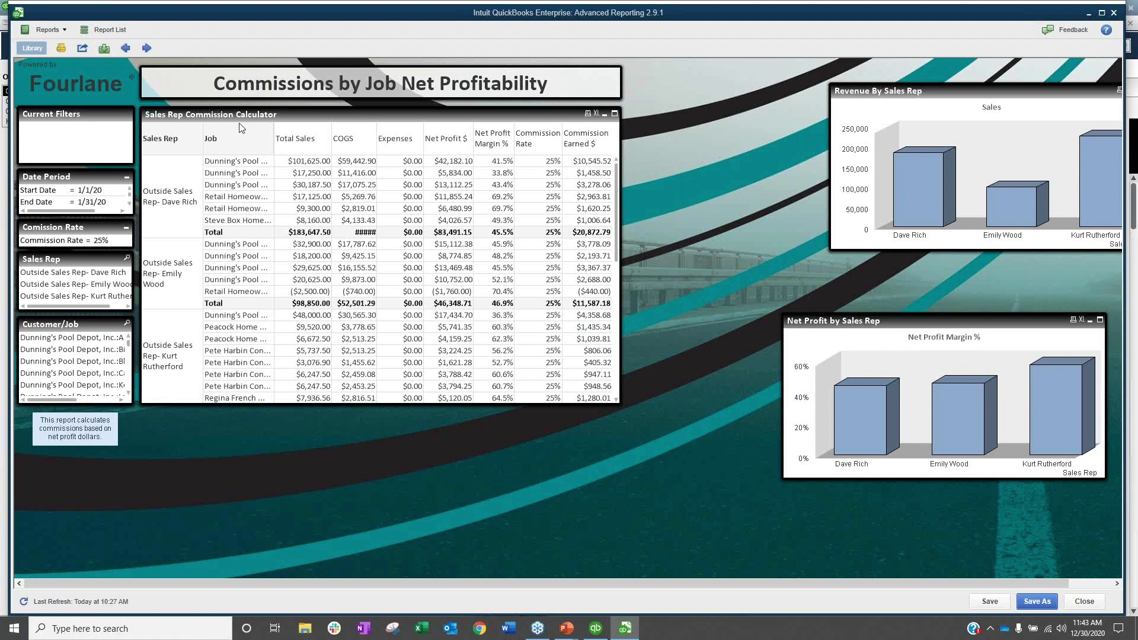
pyautogui.rightClick(235, 277)
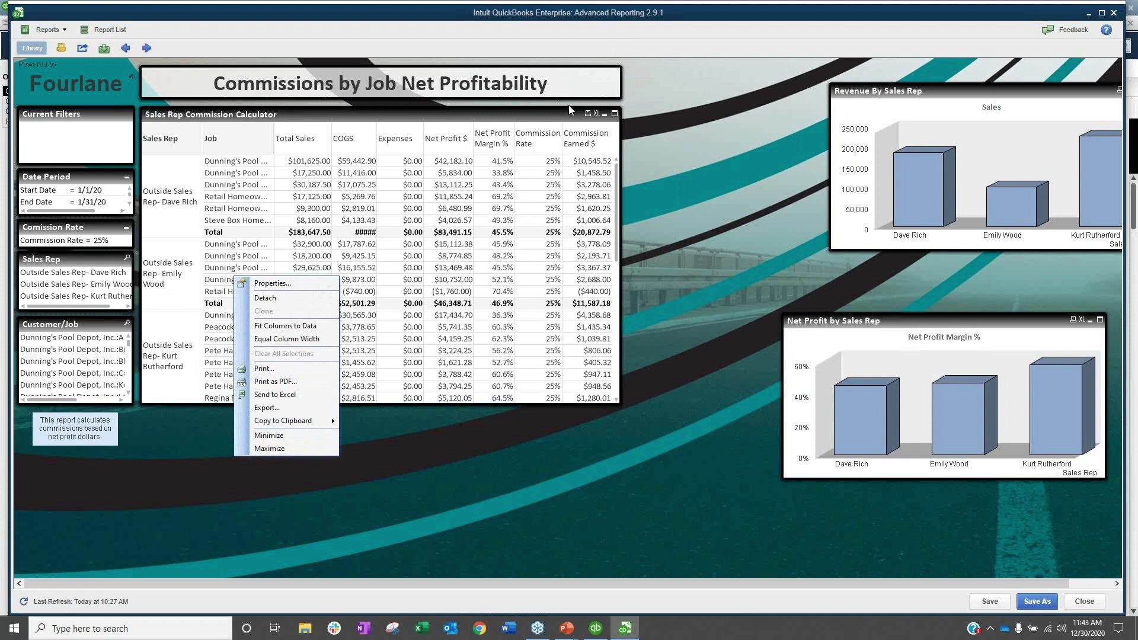
pyautogui.click(579, 20)
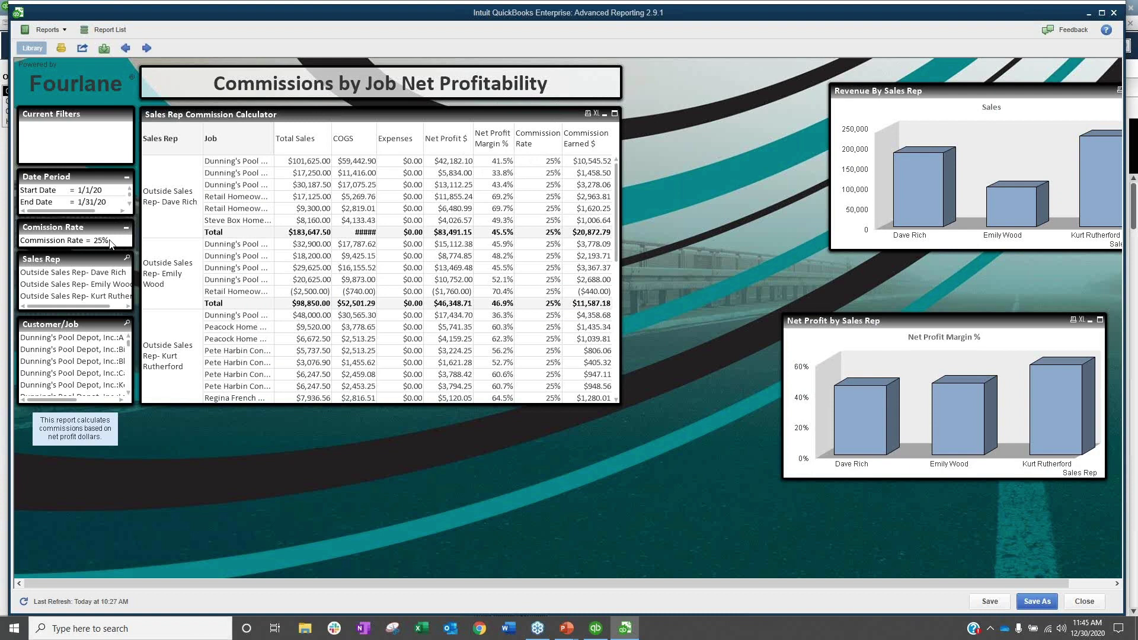
# - Set the commission rate of the net profitability report to 10%
pyautogui.click(109, 241)
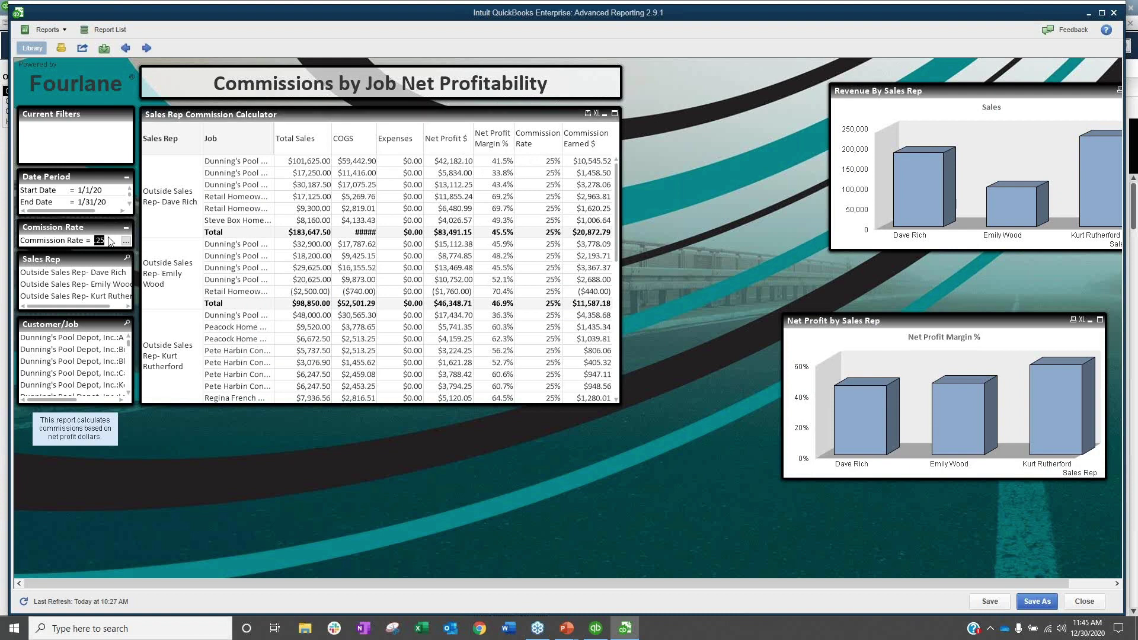
pyautogui.write('.')
pyautogui.write('10')
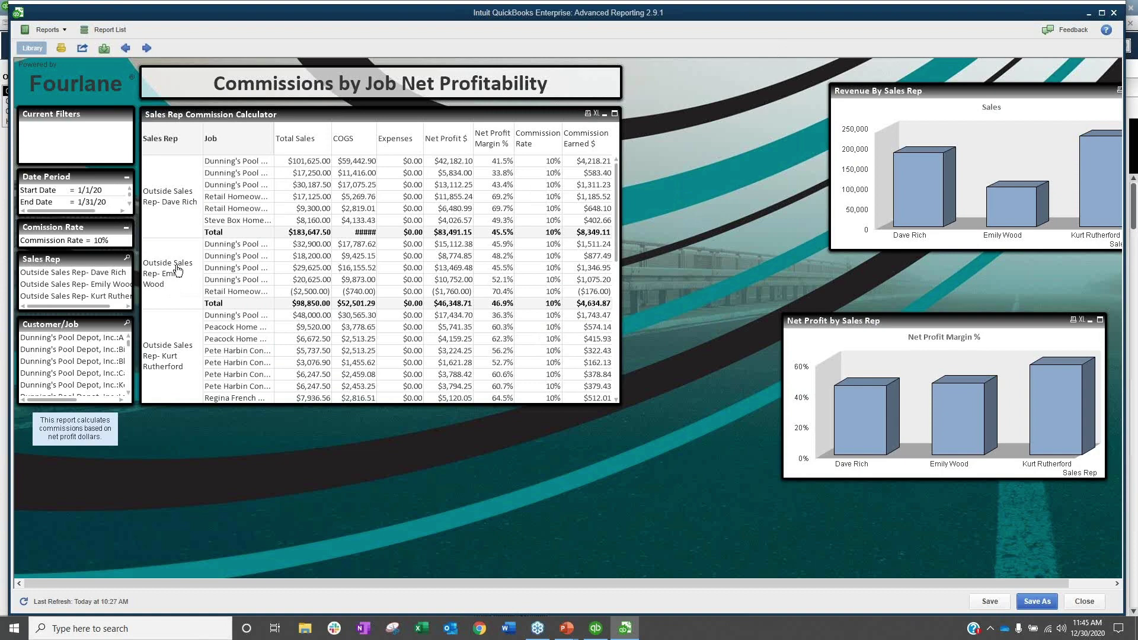
# - Open the Tiered Commission by Sales report from the report list without saving the current report
pyautogui.click(44, 31)
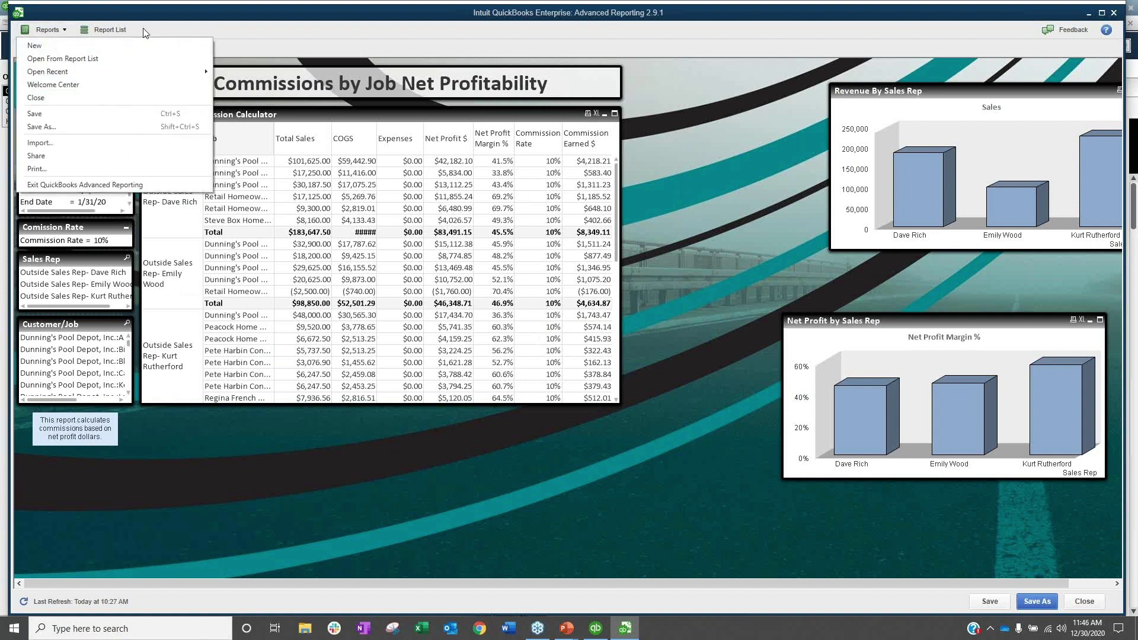
pyautogui.click(113, 30)
pyautogui.scroll(-1, 350, 407)
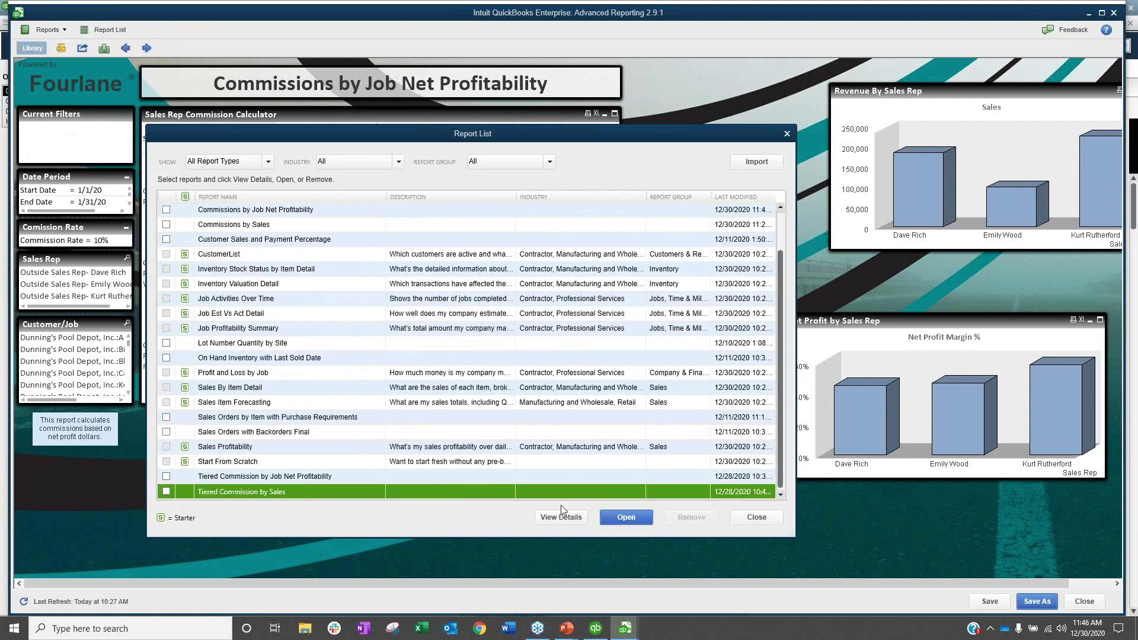
pyautogui.click(619, 520)
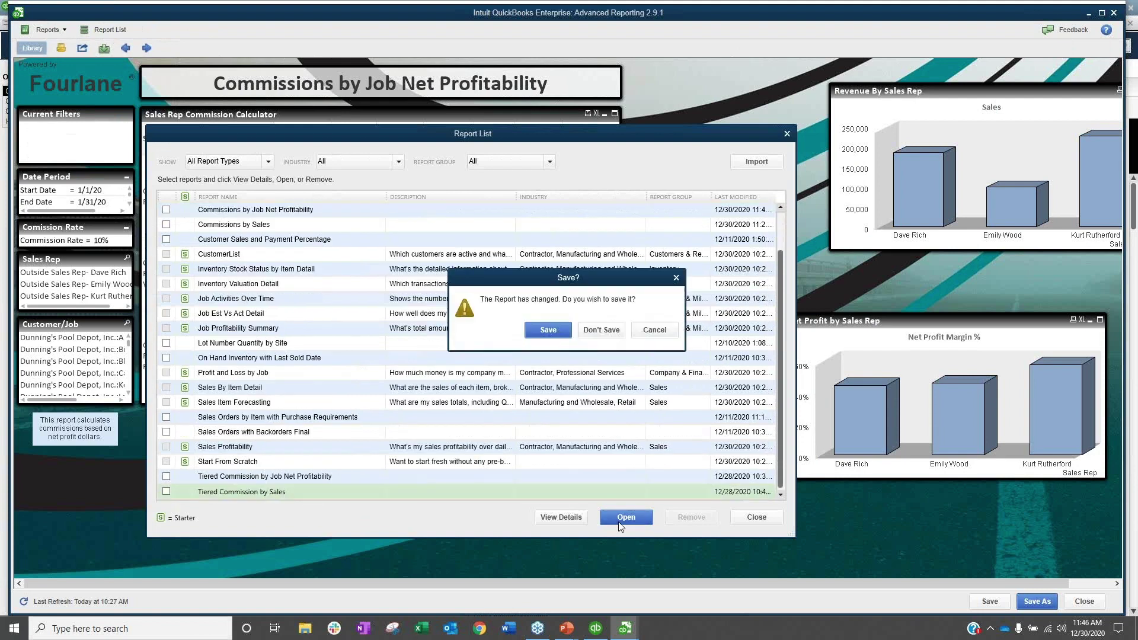
pyautogui.click(600, 330)
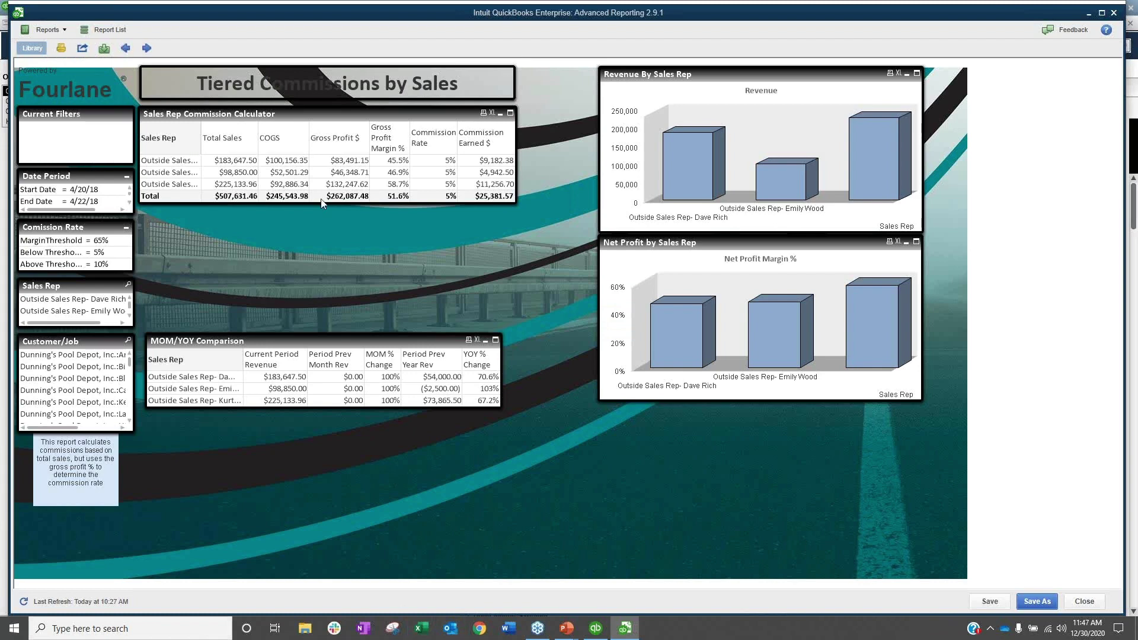
# - Move the Sales Rep Commission Calculator down below the report title and the MOM/YOY Comparison table further down the sheet
pyautogui.moveTo(322, 203); pyautogui.dragTo(331, 206)
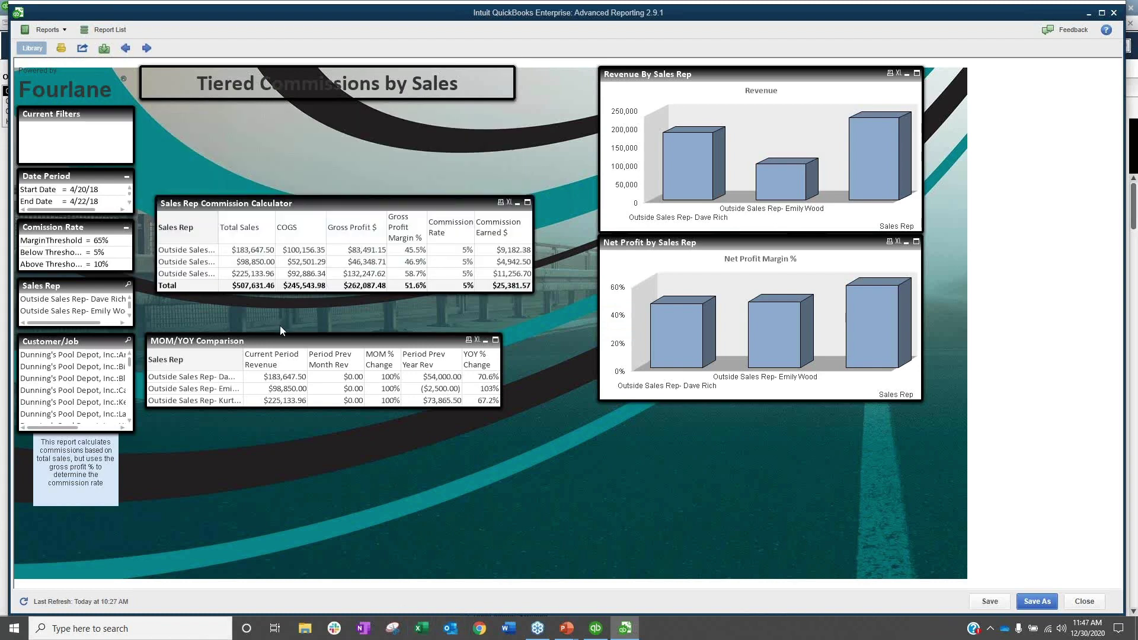
pyautogui.click(274, 343)
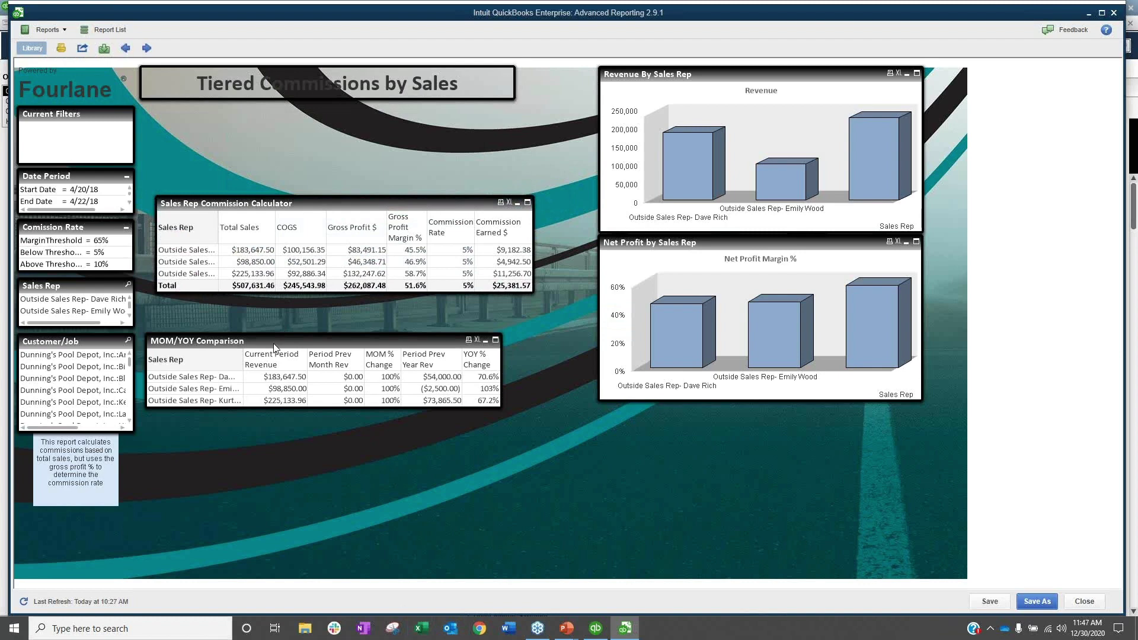
pyautogui.moveTo(273, 344); pyautogui.dragTo(311, 450)
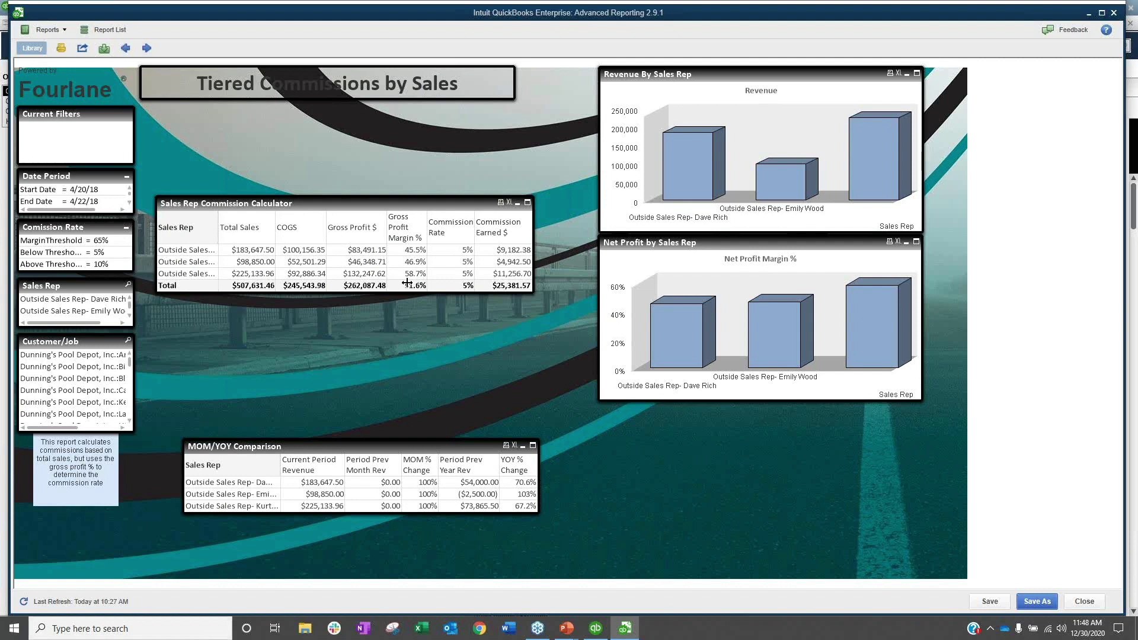
# - Set the above-threshold commission rate to 7%
pyautogui.click(107, 269)
pyautogui.write('.10')
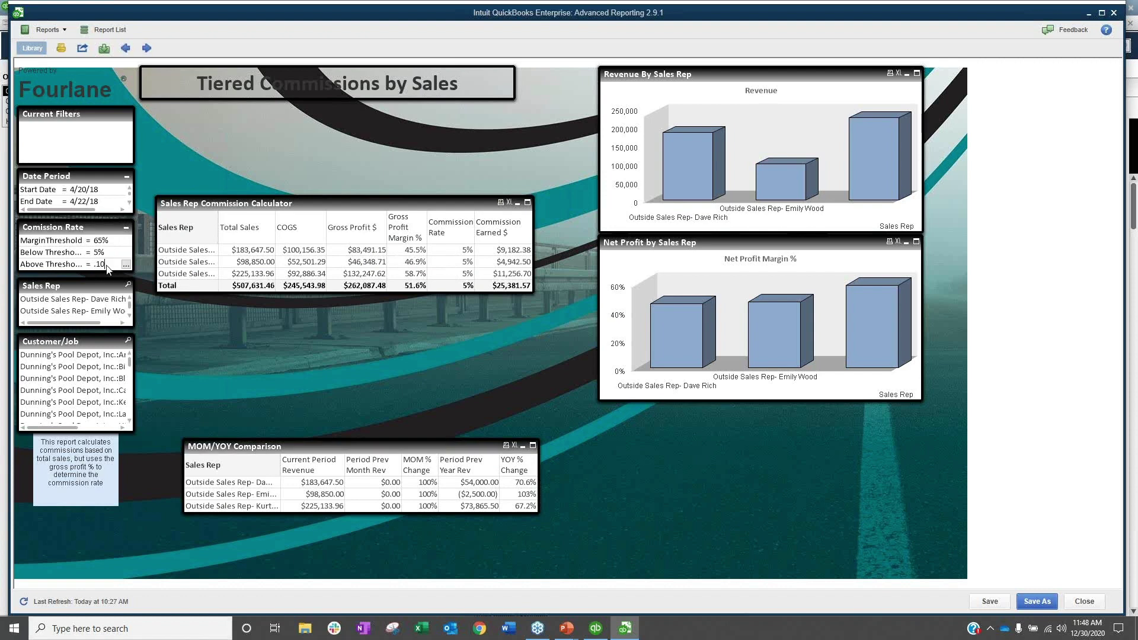
pyautogui.doubleClick(106, 269)
pyautogui.write('.07')
pyautogui.click(197, 322)
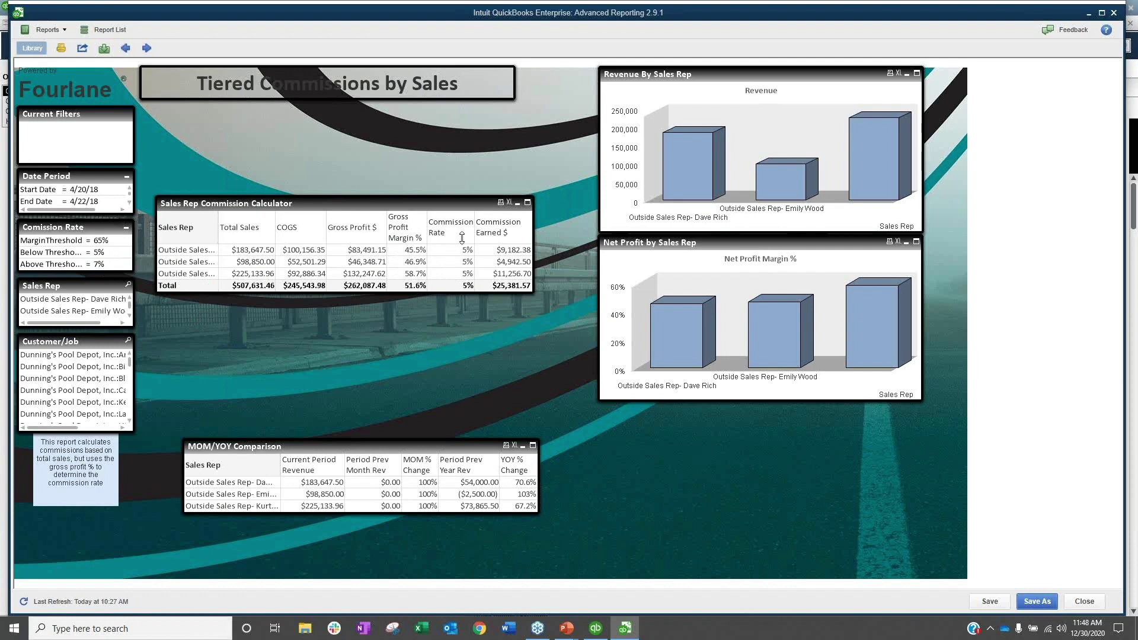
# - Set the margin threshold for the tiered commission to 50%
pyautogui.click(104, 241)
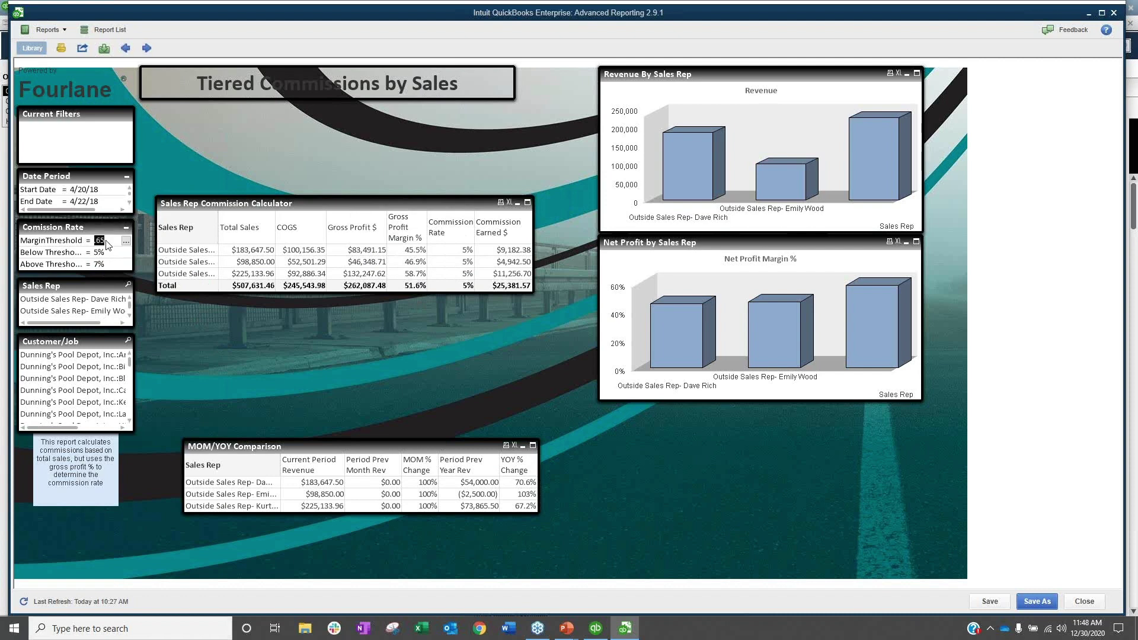
pyautogui.write('.5')
pyautogui.press('Return')
# - Widen the calculator's Sales Rep column to fit the full rep names and move the calculator up beneath the report title
pyautogui.moveTo(220, 217); pyautogui.dragTo(290, 218)
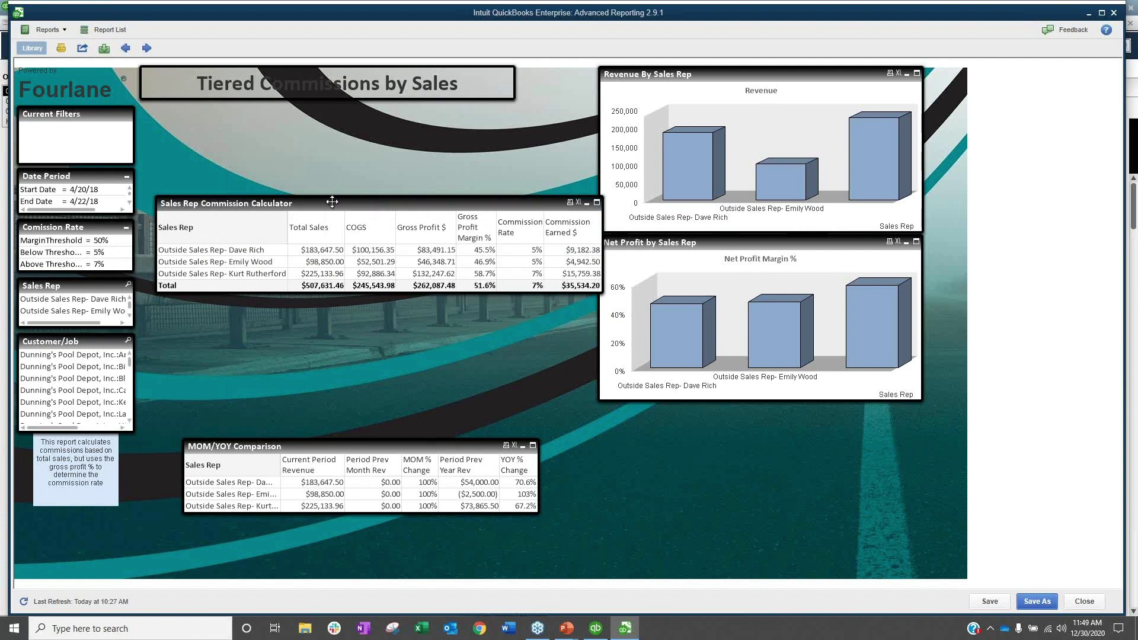
pyautogui.moveTo(331, 202); pyautogui.dragTo(333, 127)
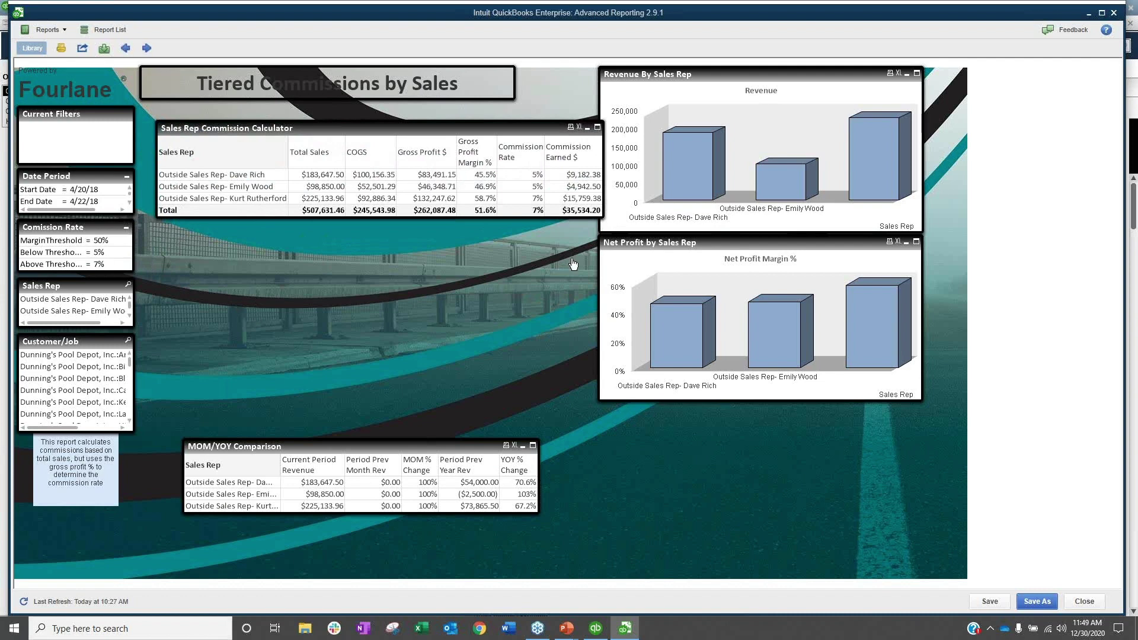
pyautogui.rightClick(521, 165)
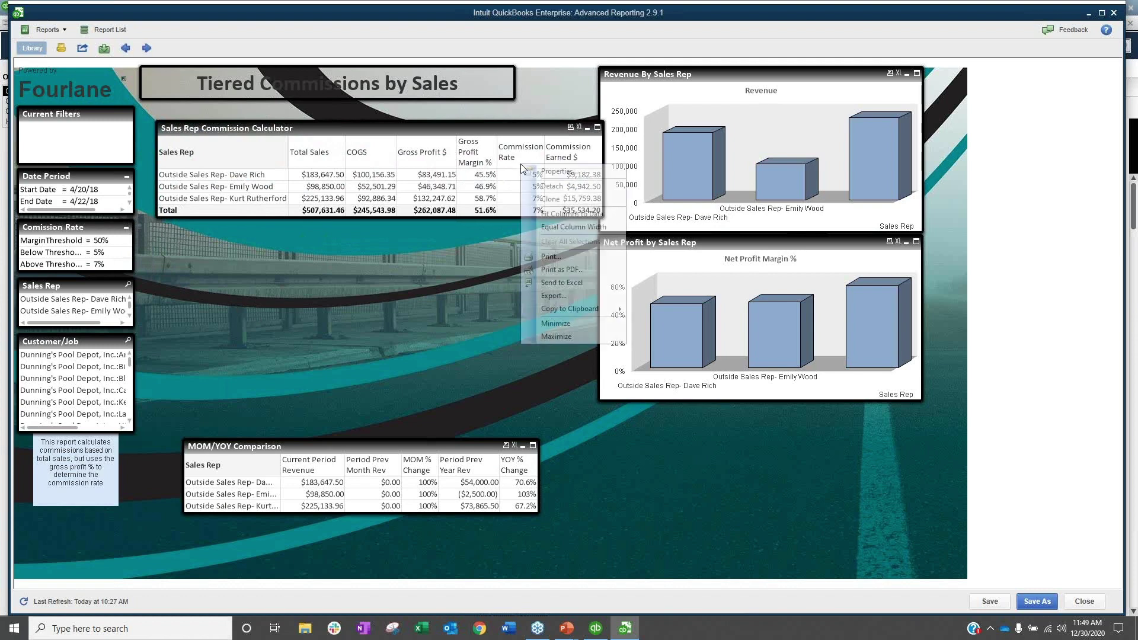
pyautogui.click(336, 133)
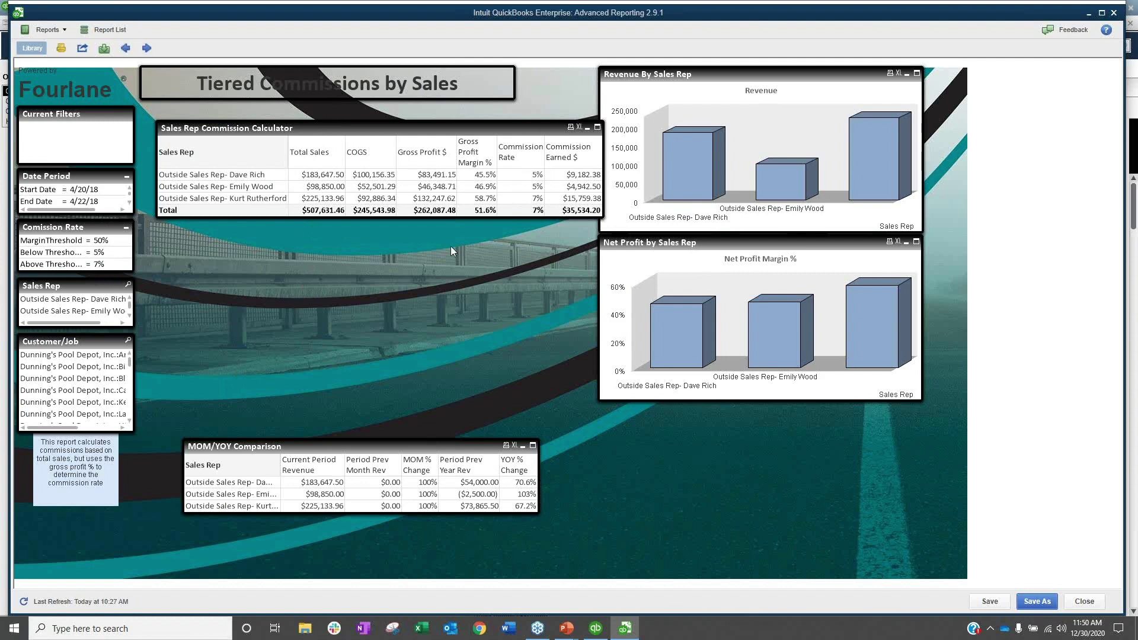
# - View the Visual Cues settings in the commission calculator's chart properties and move the dialog below the calculator
pyautogui.rightClick(460, 280)
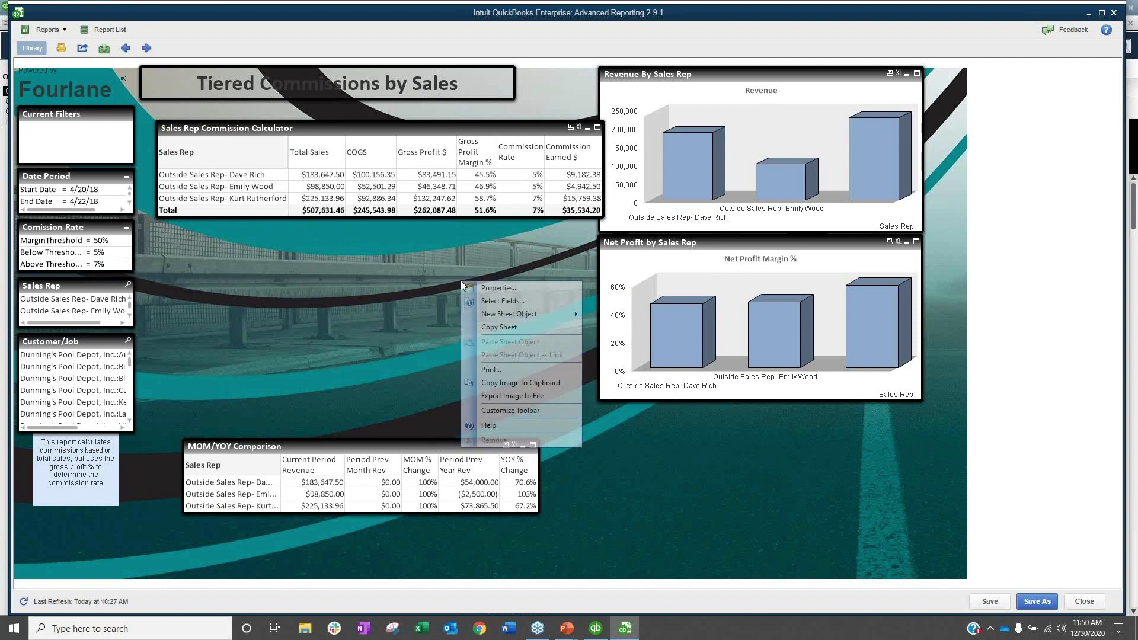
pyautogui.click(384, 136)
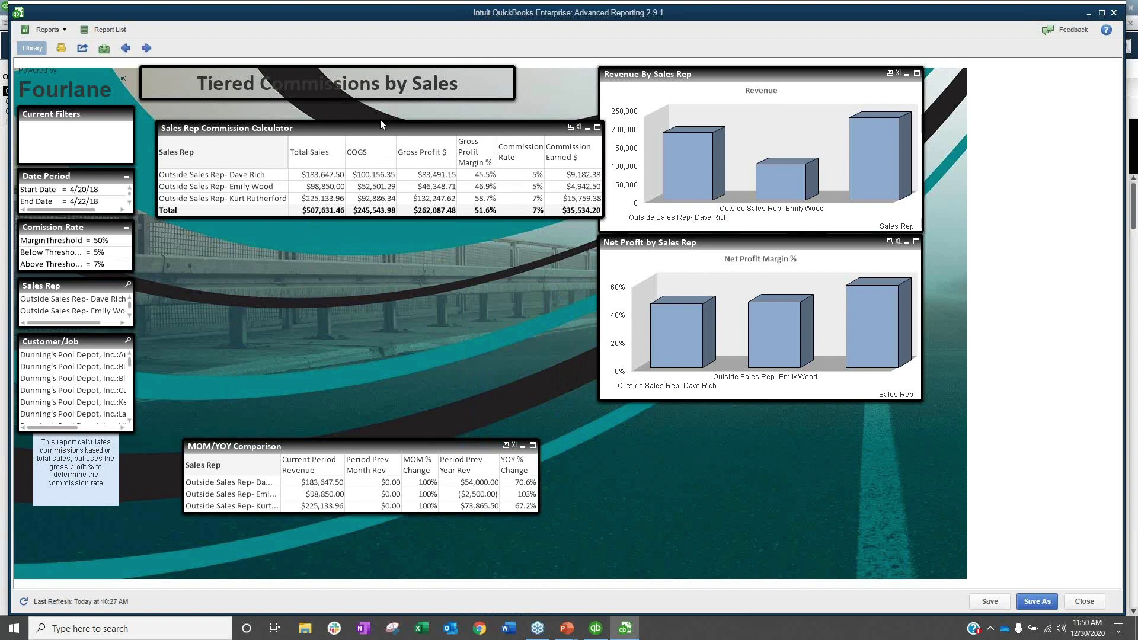
pyautogui.rightClick(451, 140)
pyautogui.click(468, 132)
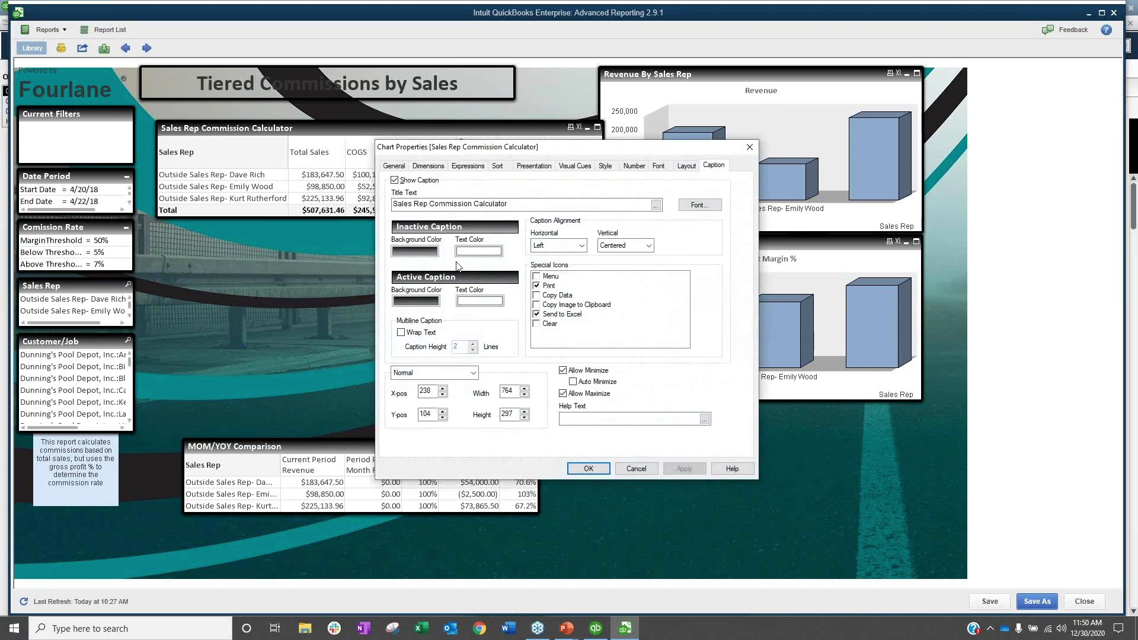
pyautogui.click(576, 166)
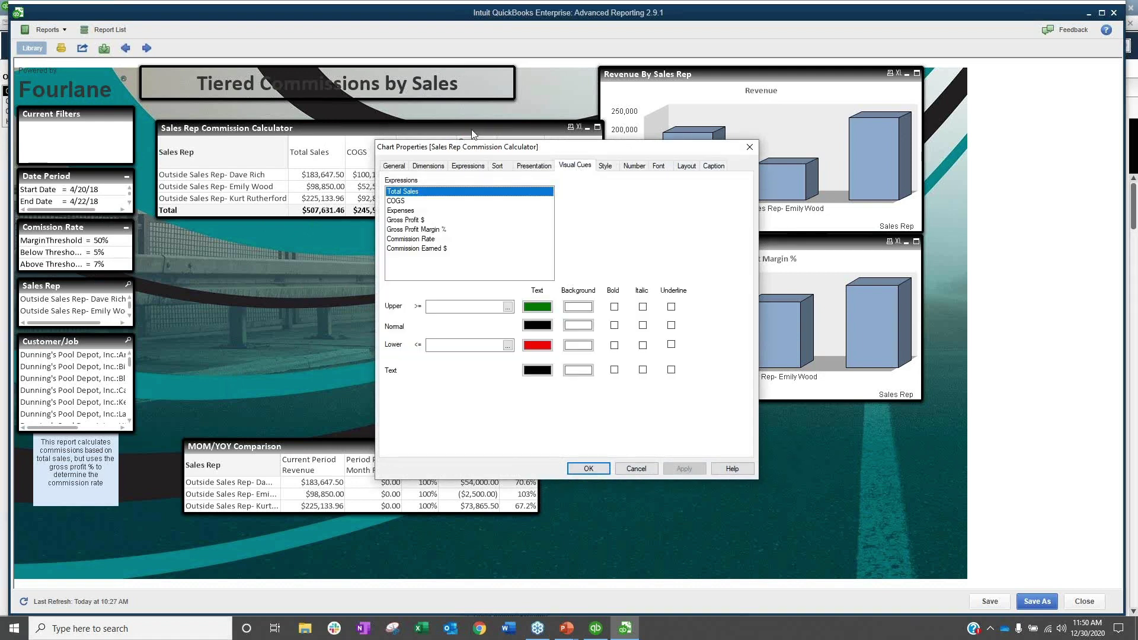
pyautogui.moveTo(473, 146); pyautogui.dragTo(465, 283)
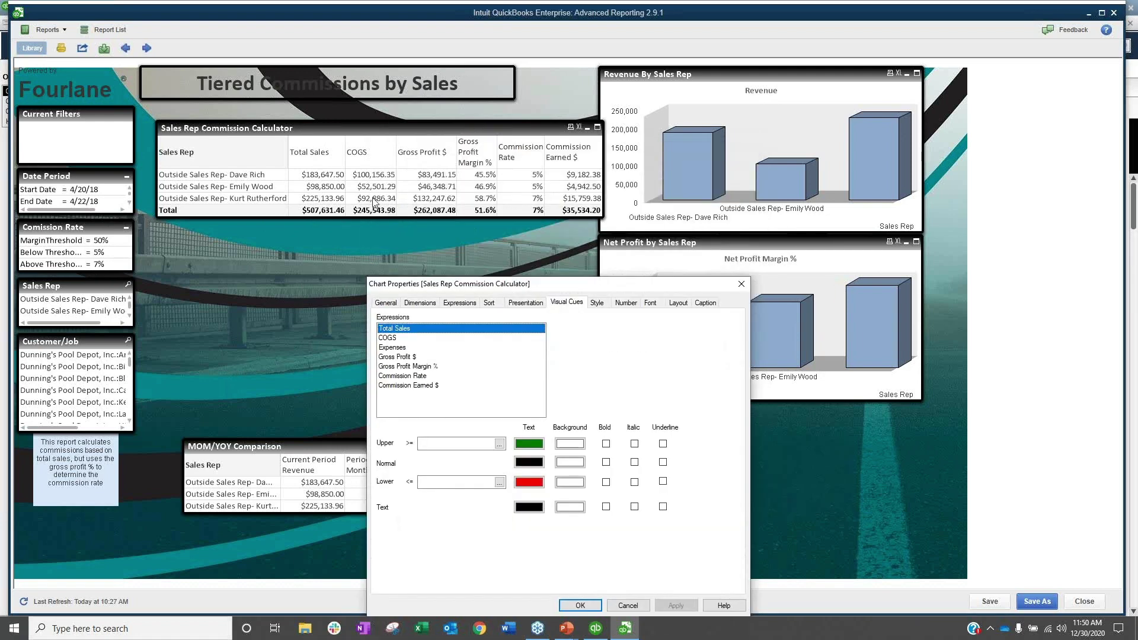